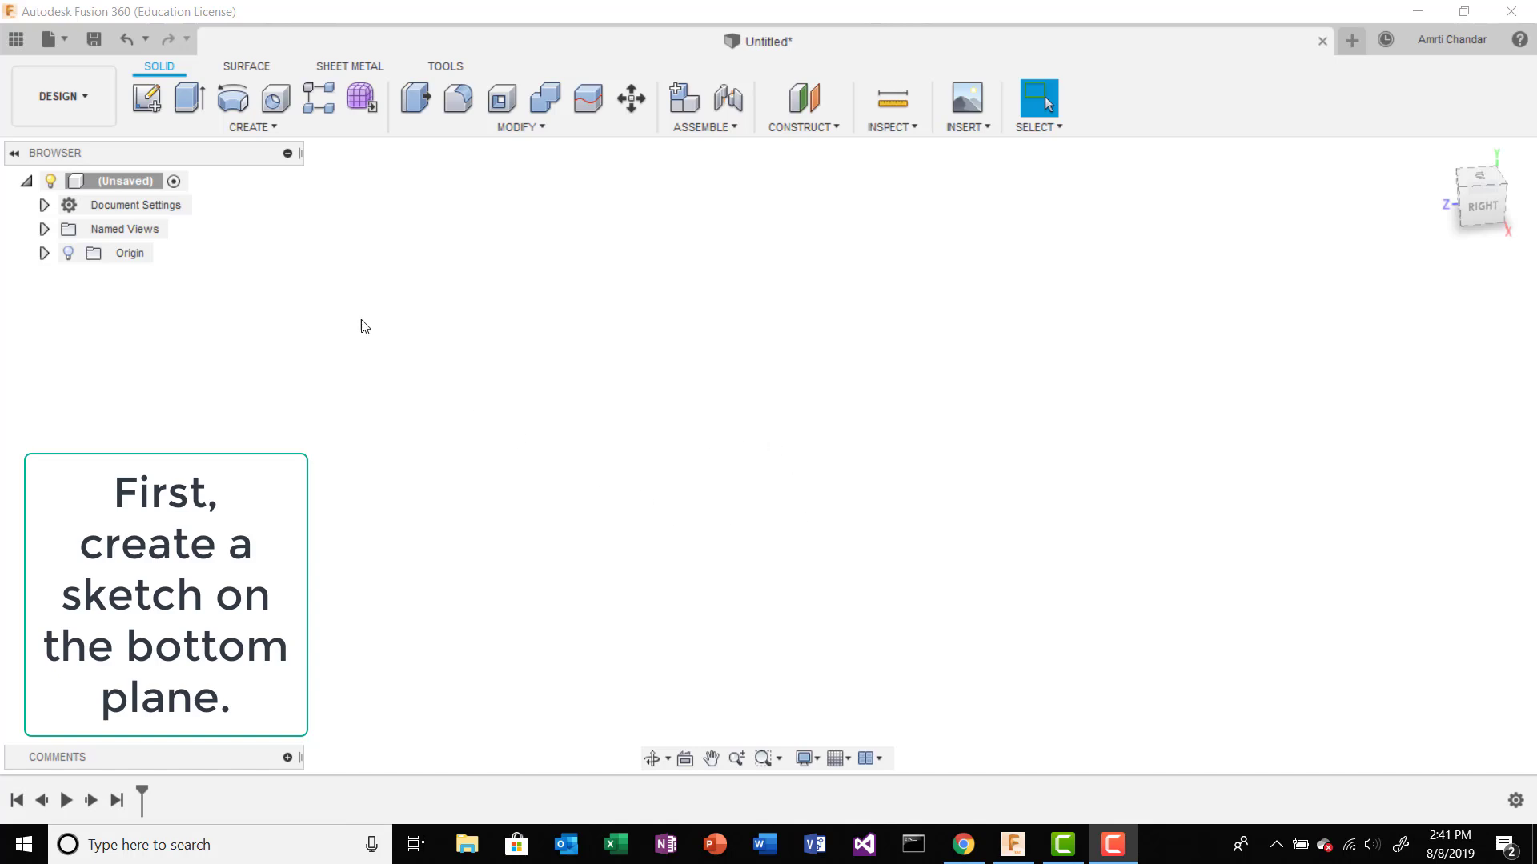
# Step: Sketch a 25 mm diameter circle centred on the origin on the horizontal ground plane and finish the sketch
pyautogui.click(161, 112)
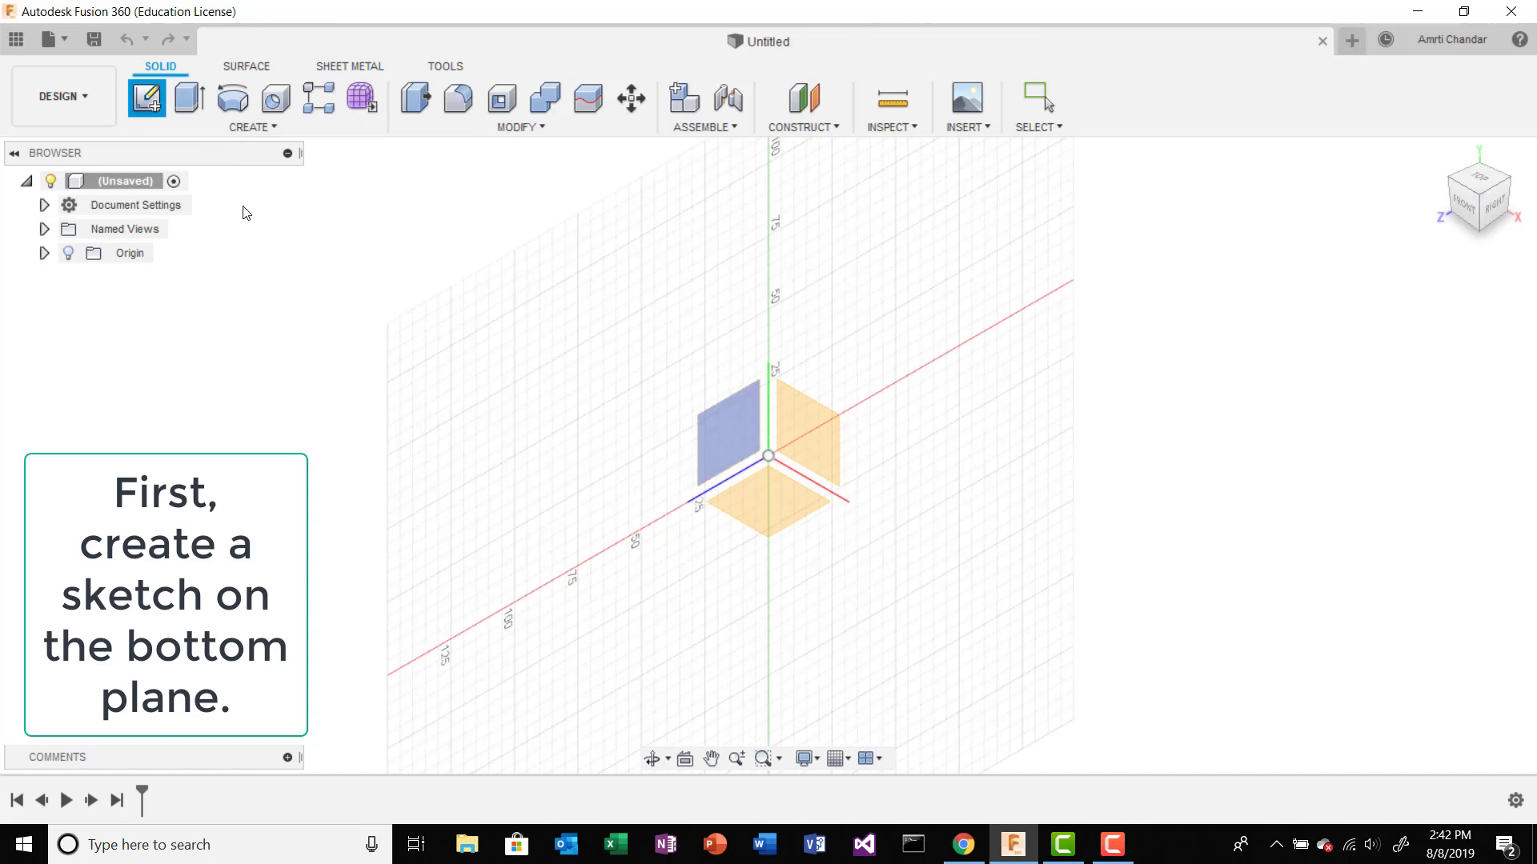
pyautogui.click(784, 492)
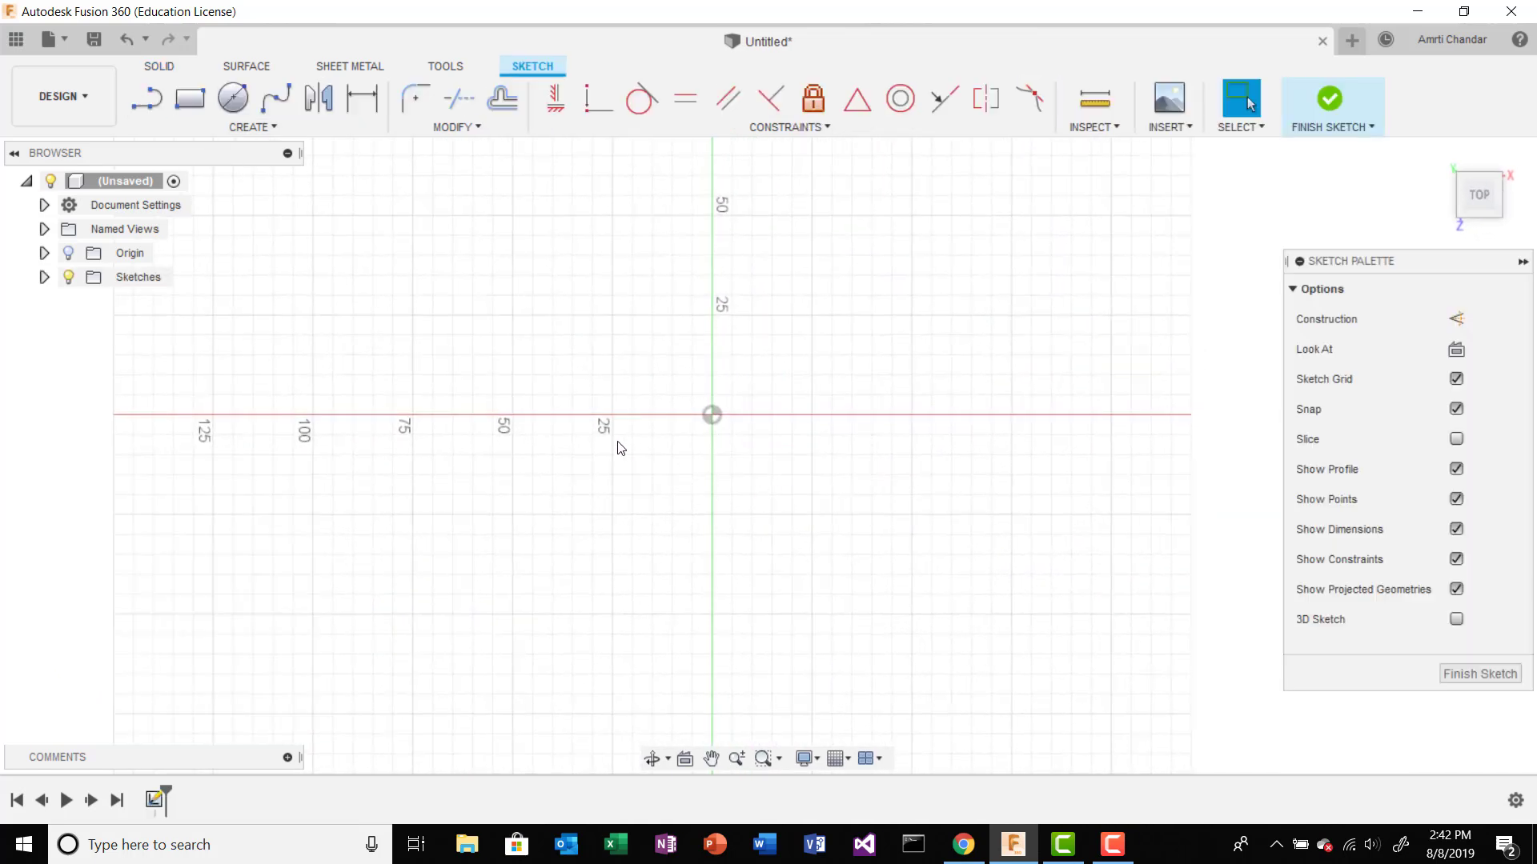
pyautogui.scroll(2, 756, 464)
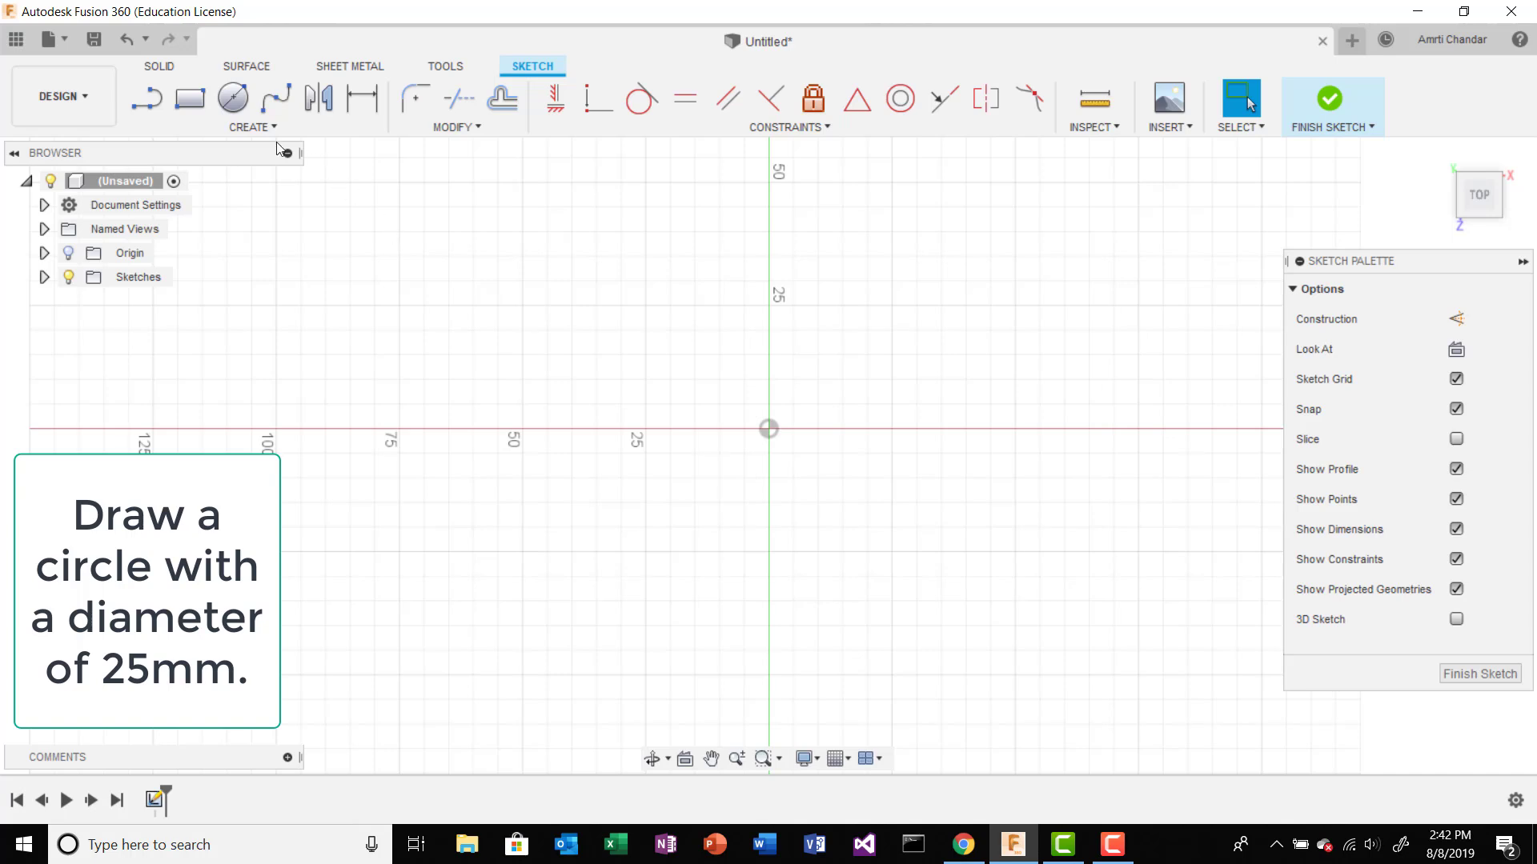
pyautogui.click(229, 99)
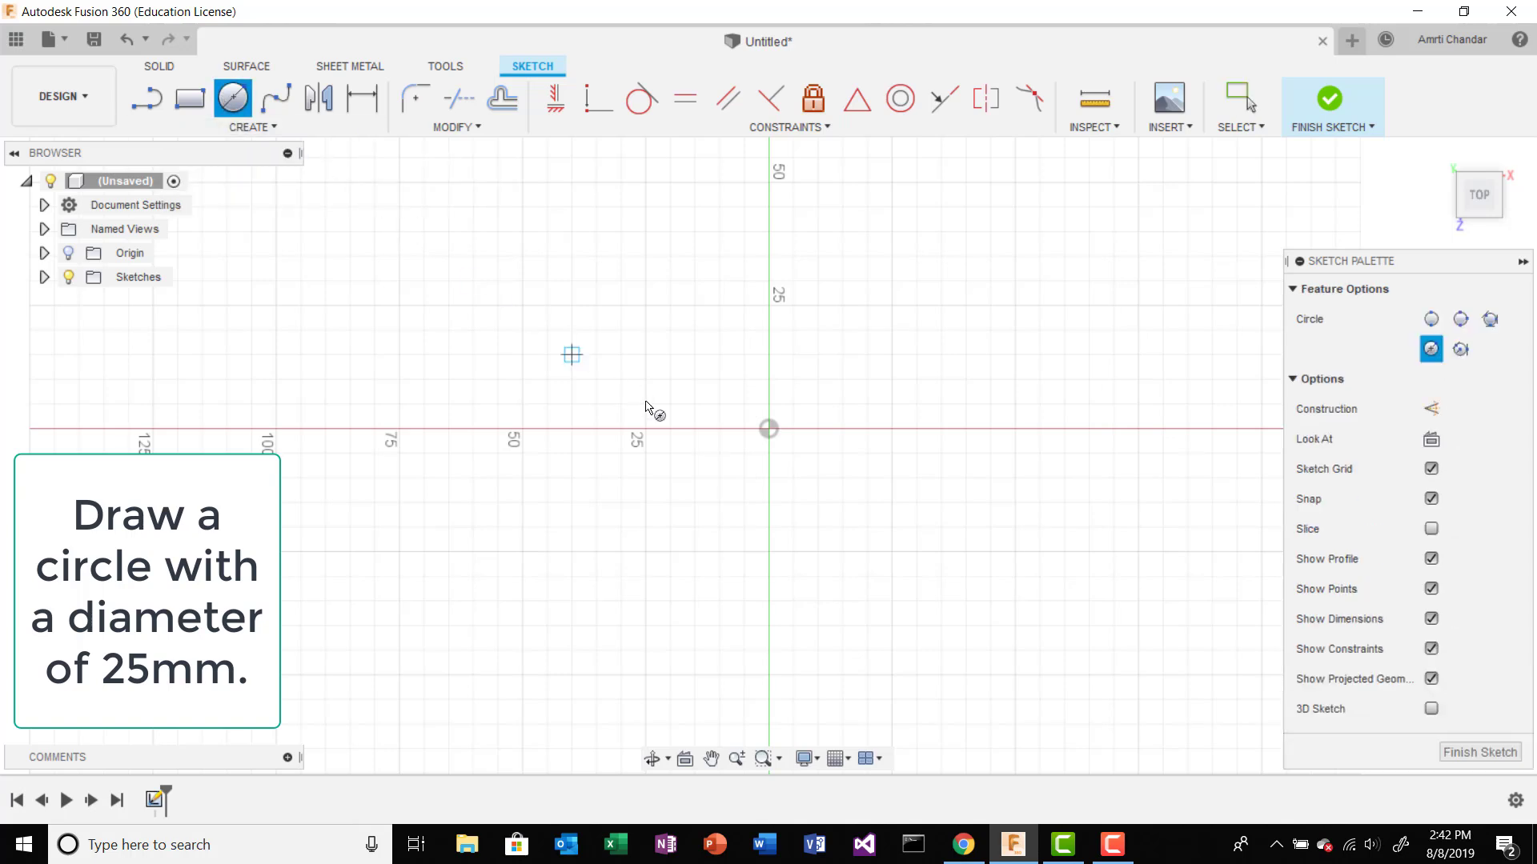
pyautogui.click(770, 431)
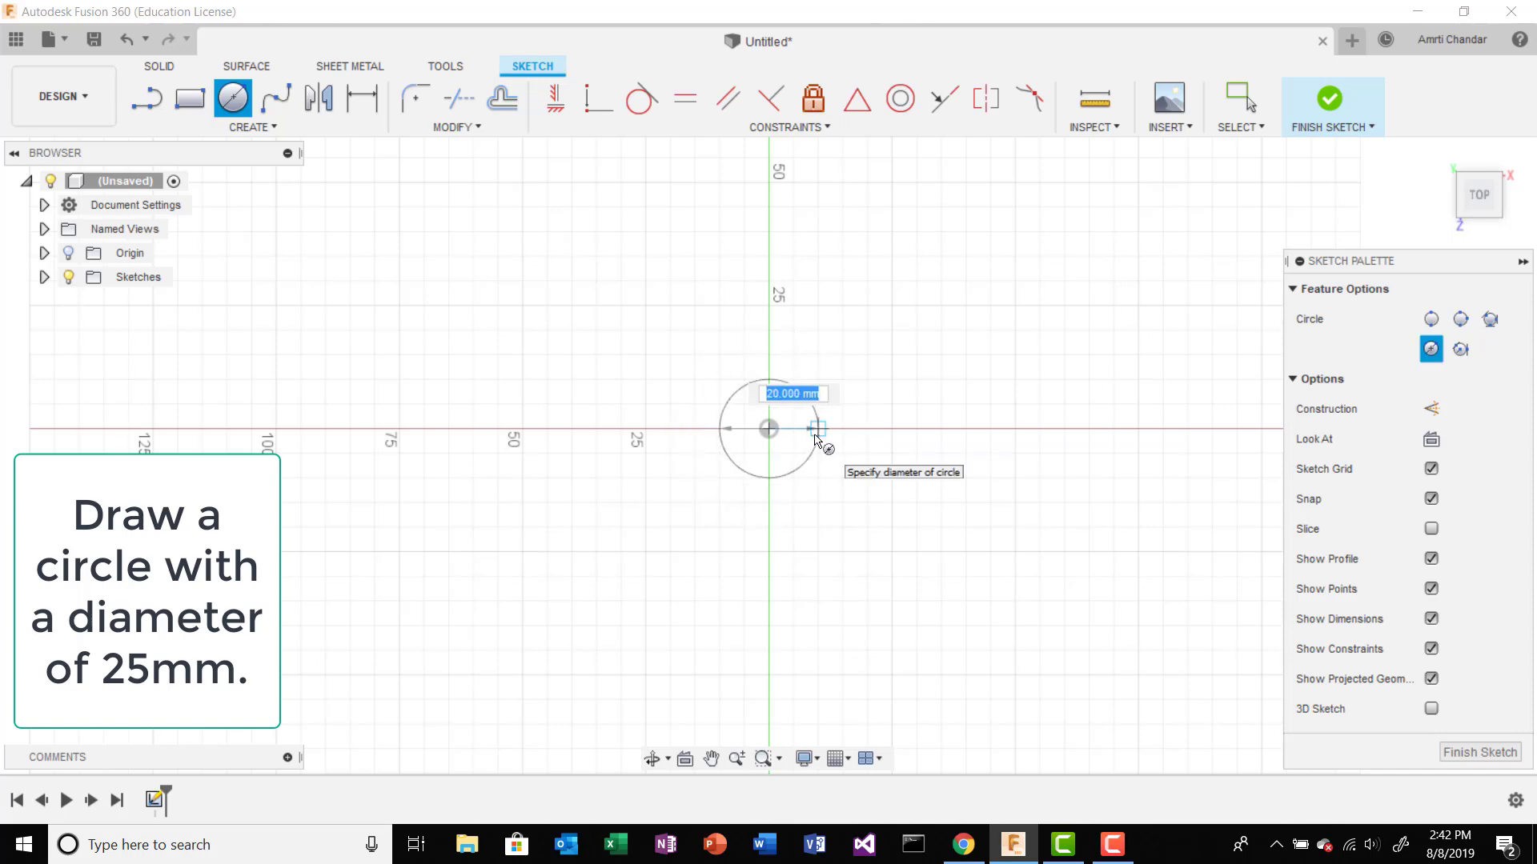
pyautogui.write('25')
pyautogui.press('Tab')
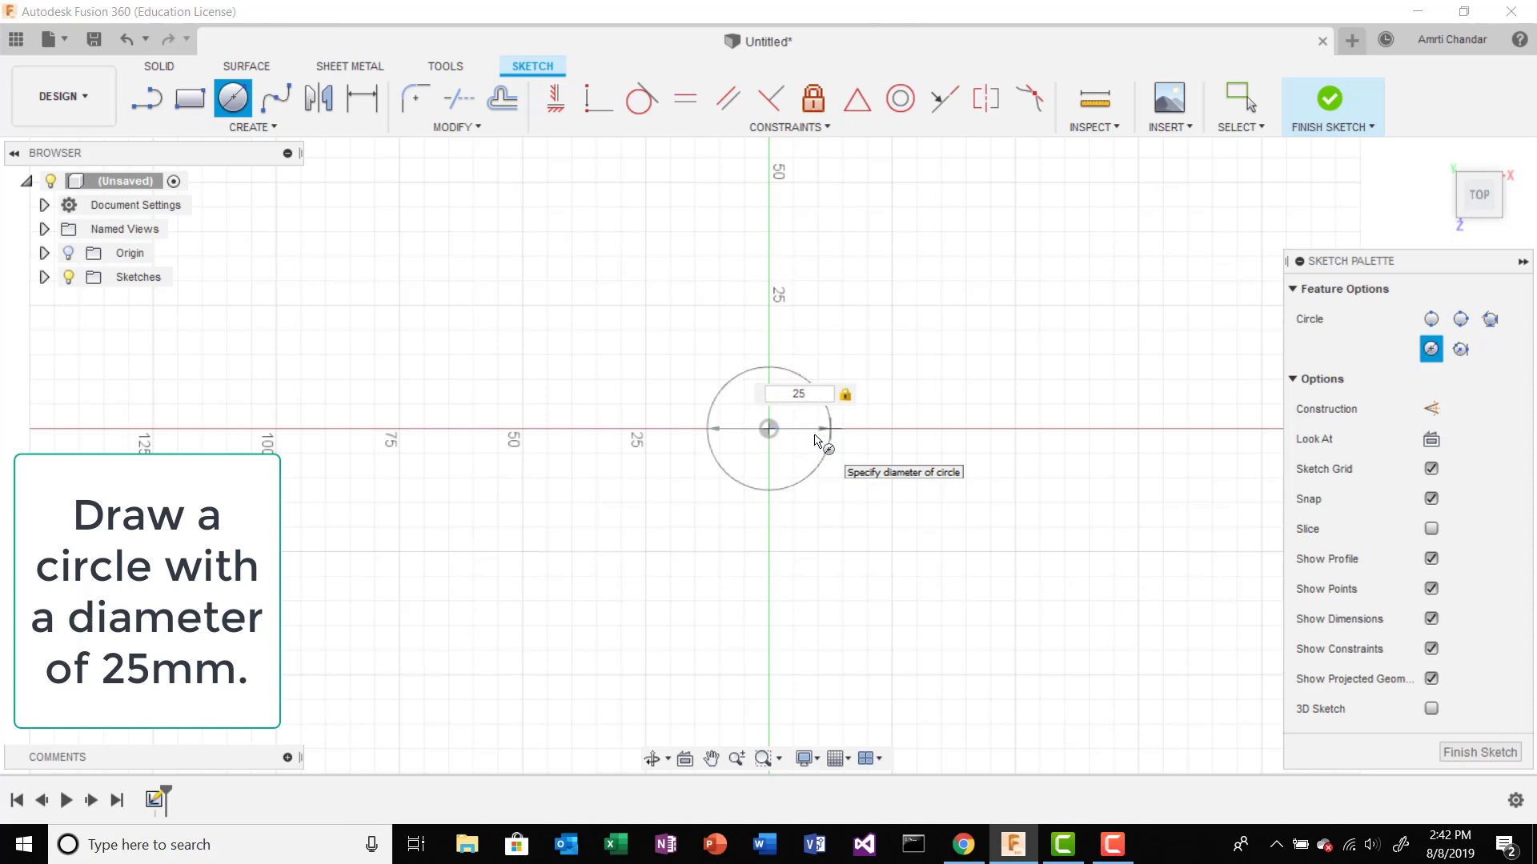
pyautogui.press('Return')
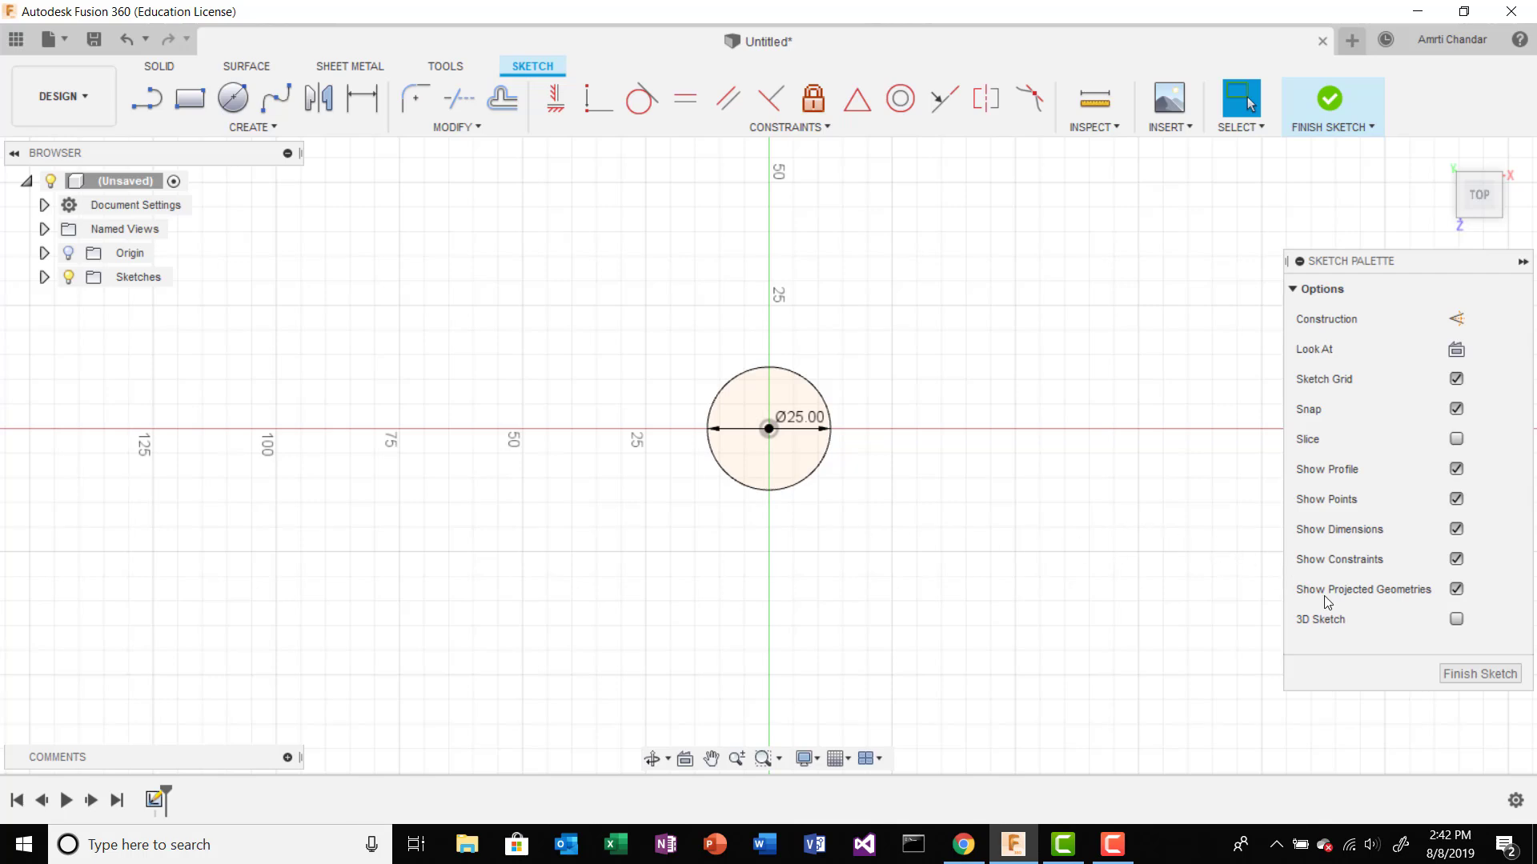
pyautogui.click(1469, 674)
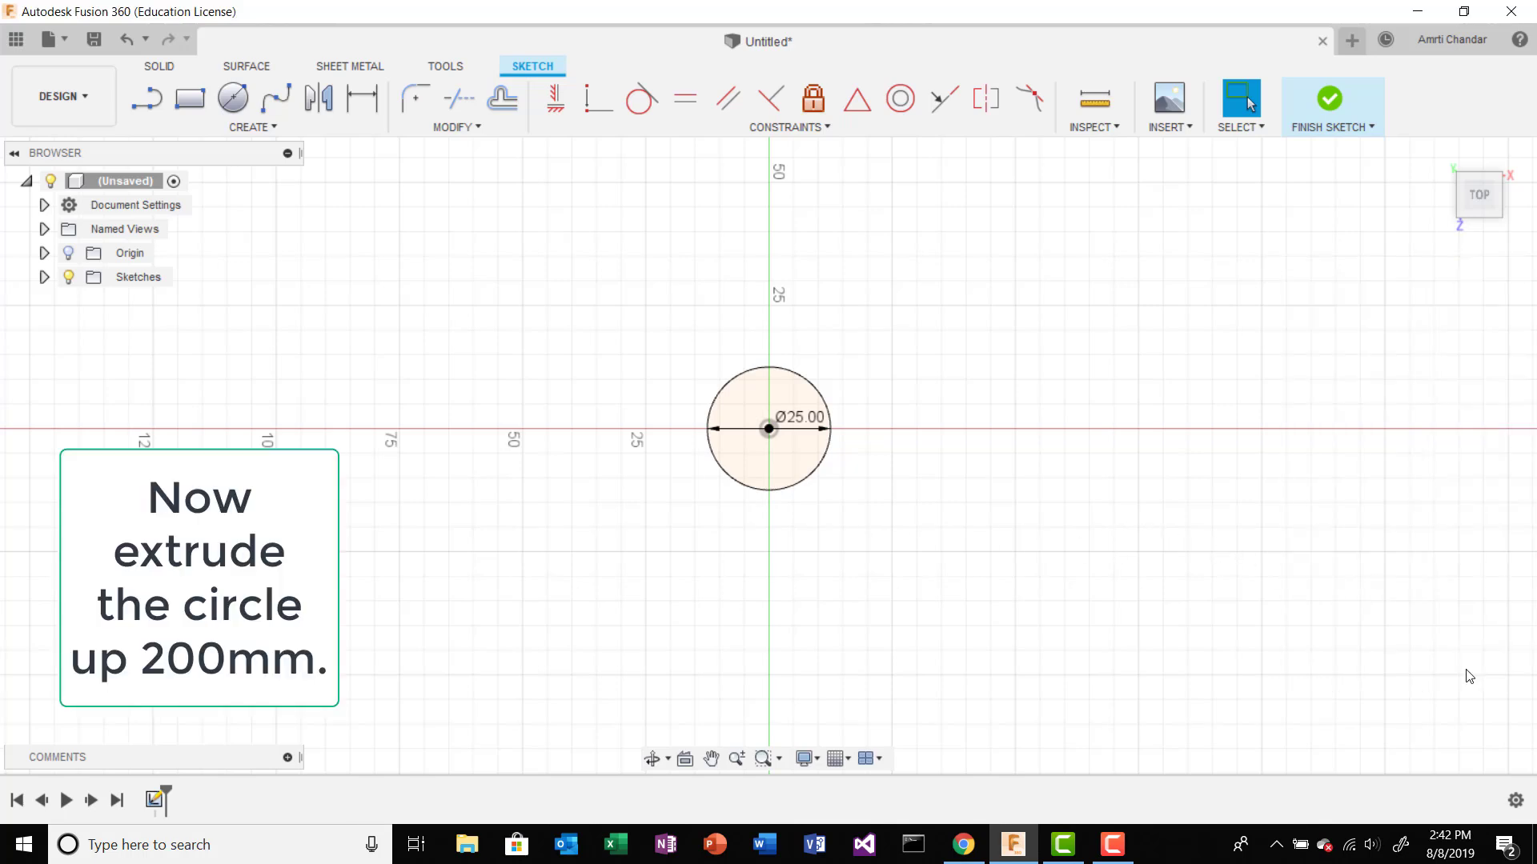
# Step: Extrude the circle profile 200 mm upward as a new body
pyautogui.keyDown('shift'); pyautogui.moveTo(933, 553); pyautogui.dragTo(905, 496, button='middle'); pyautogui.keyUp('shift')
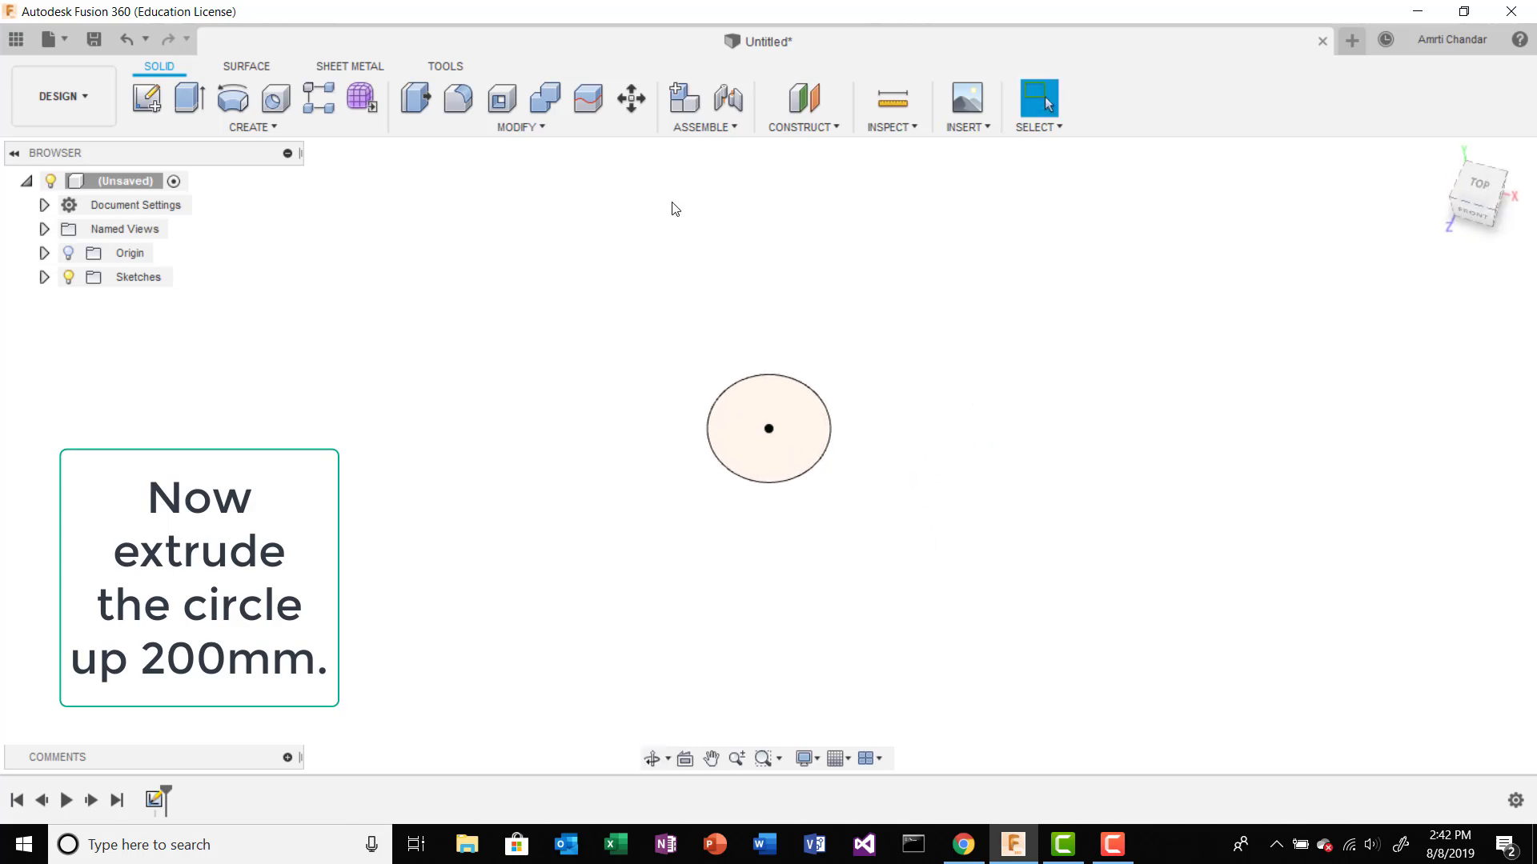
pyautogui.click(192, 99)
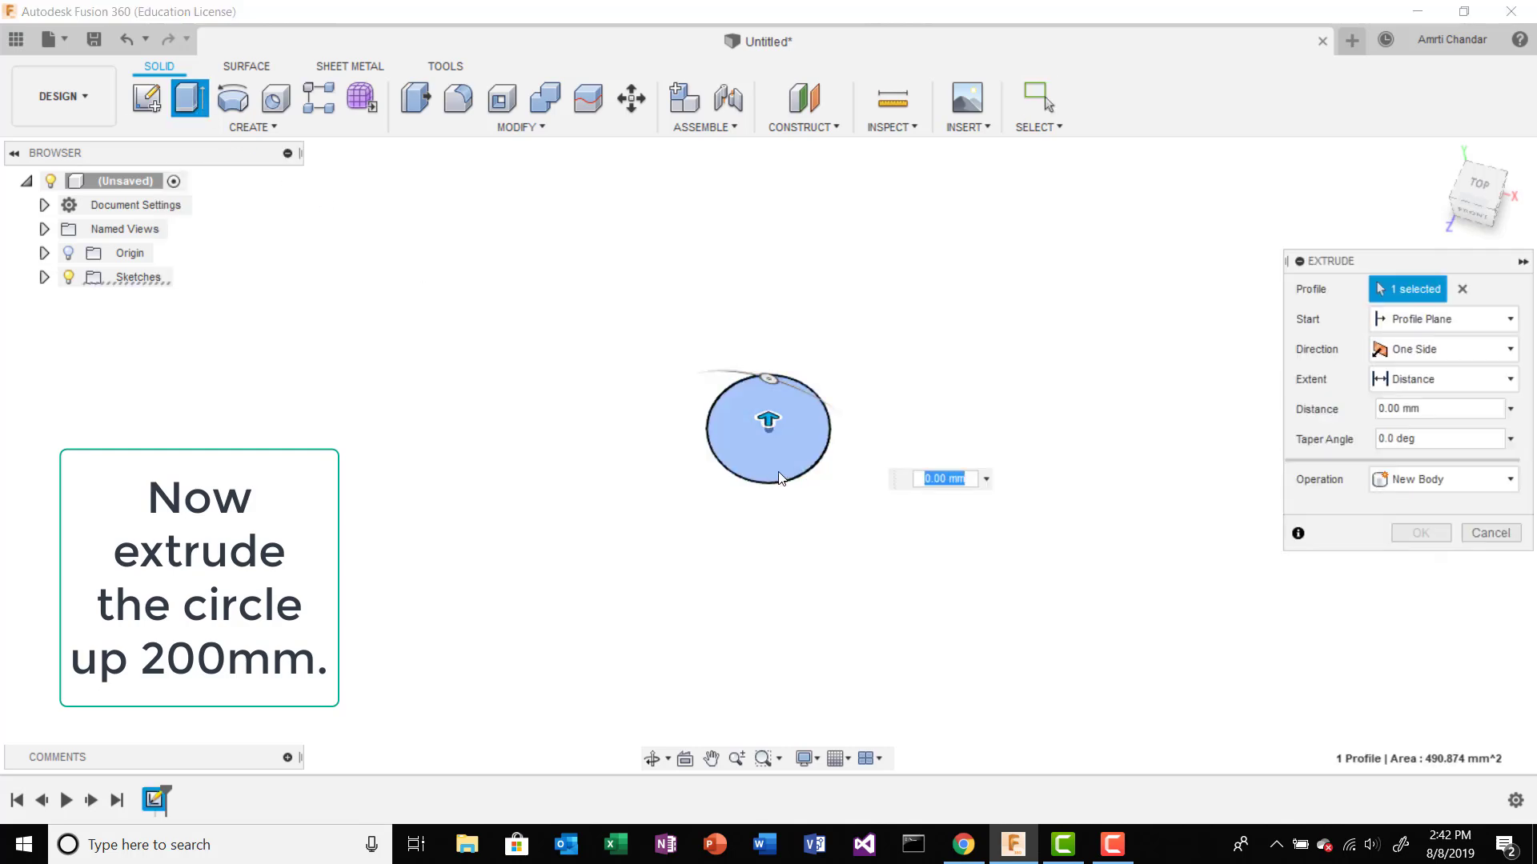
pyautogui.keyDown('shift'); pyautogui.moveTo(810, 525); pyautogui.dragTo(799, 456, button='middle'); pyautogui.keyUp('shift')
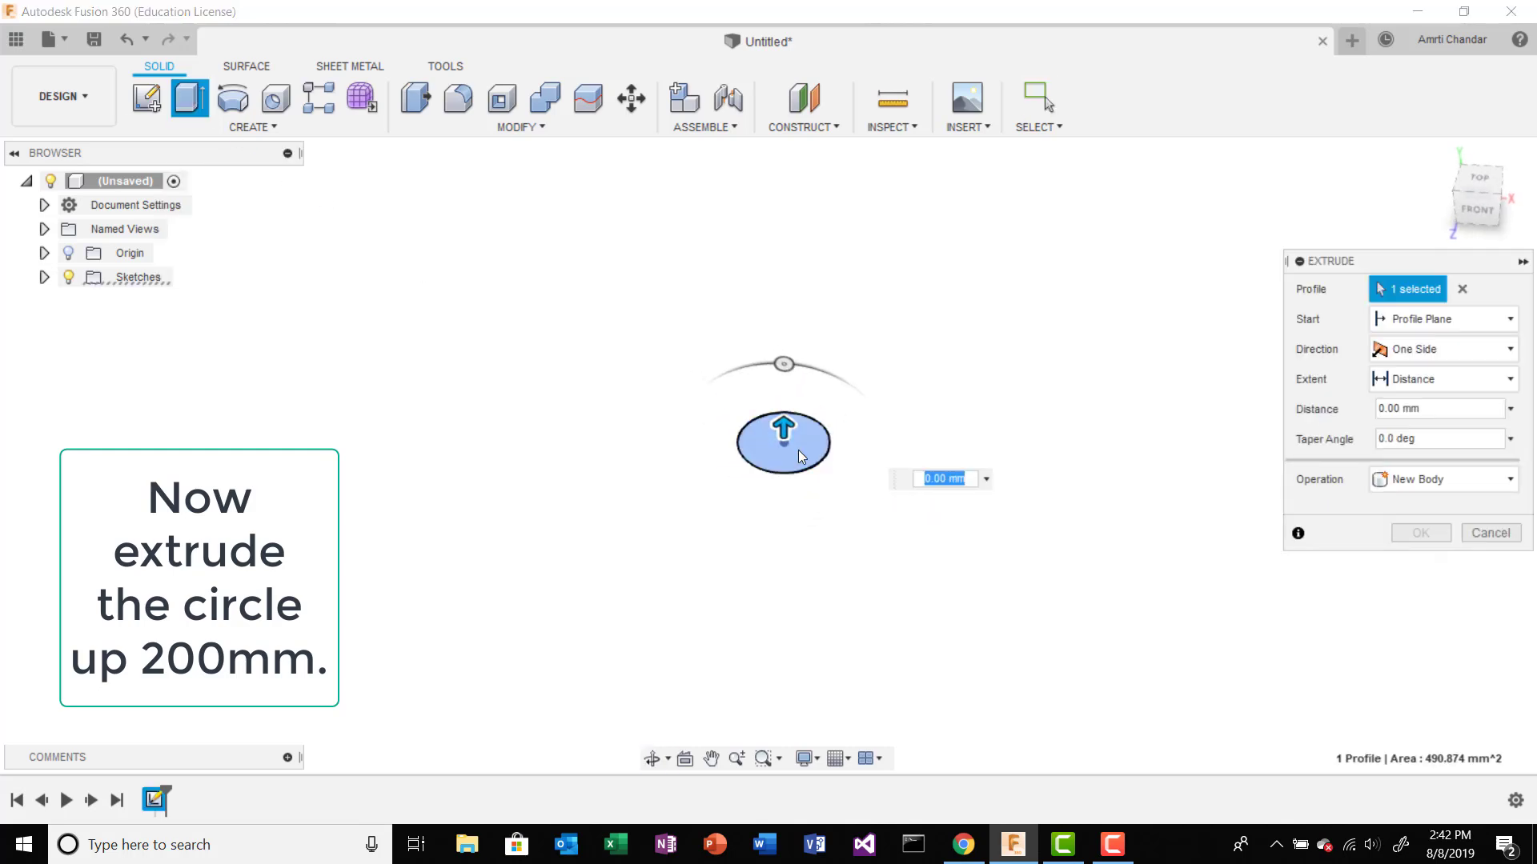
pyautogui.moveTo(783, 432); pyautogui.dragTo(810, 198)
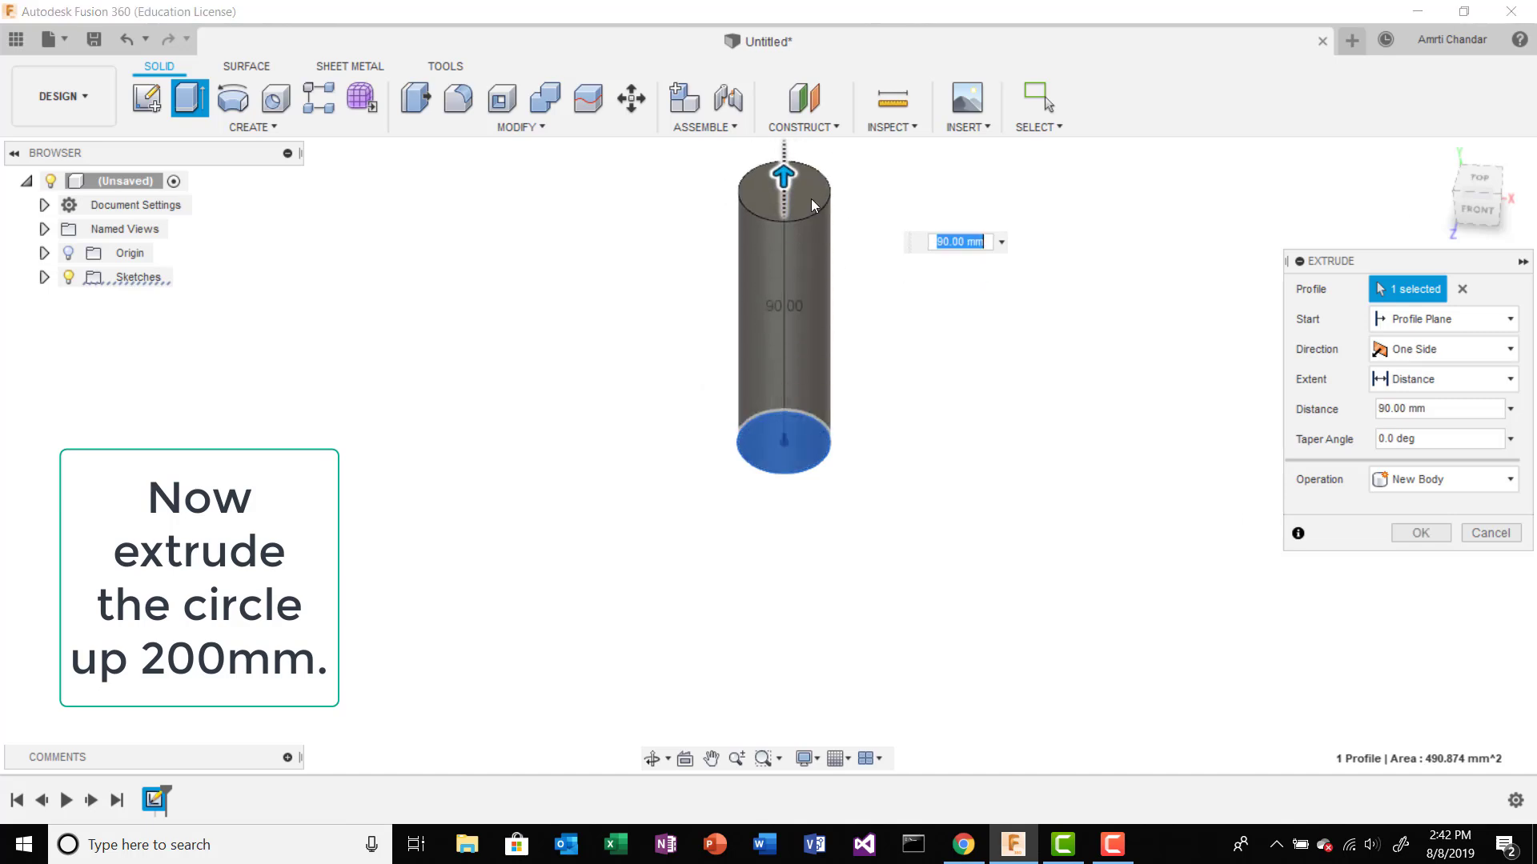
pyautogui.keyDown('shift'); pyautogui.moveTo(926, 419); pyautogui.dragTo(819, 396, button='middle'); pyautogui.keyUp('shift')
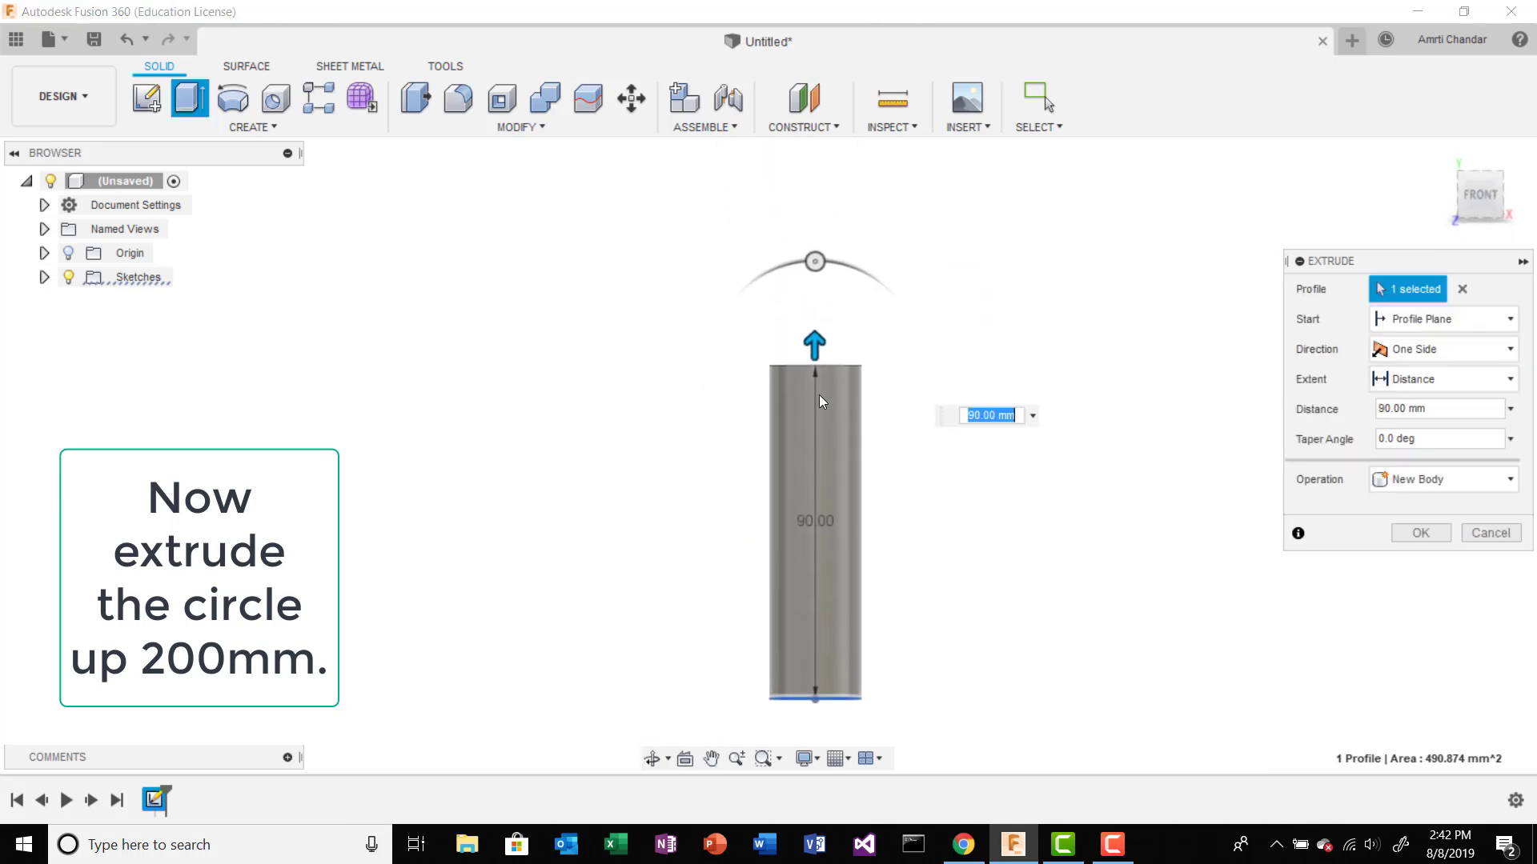
pyautogui.moveTo(822, 345); pyautogui.dragTo(822, 168)
pyautogui.scroll(-2, 847, 338)
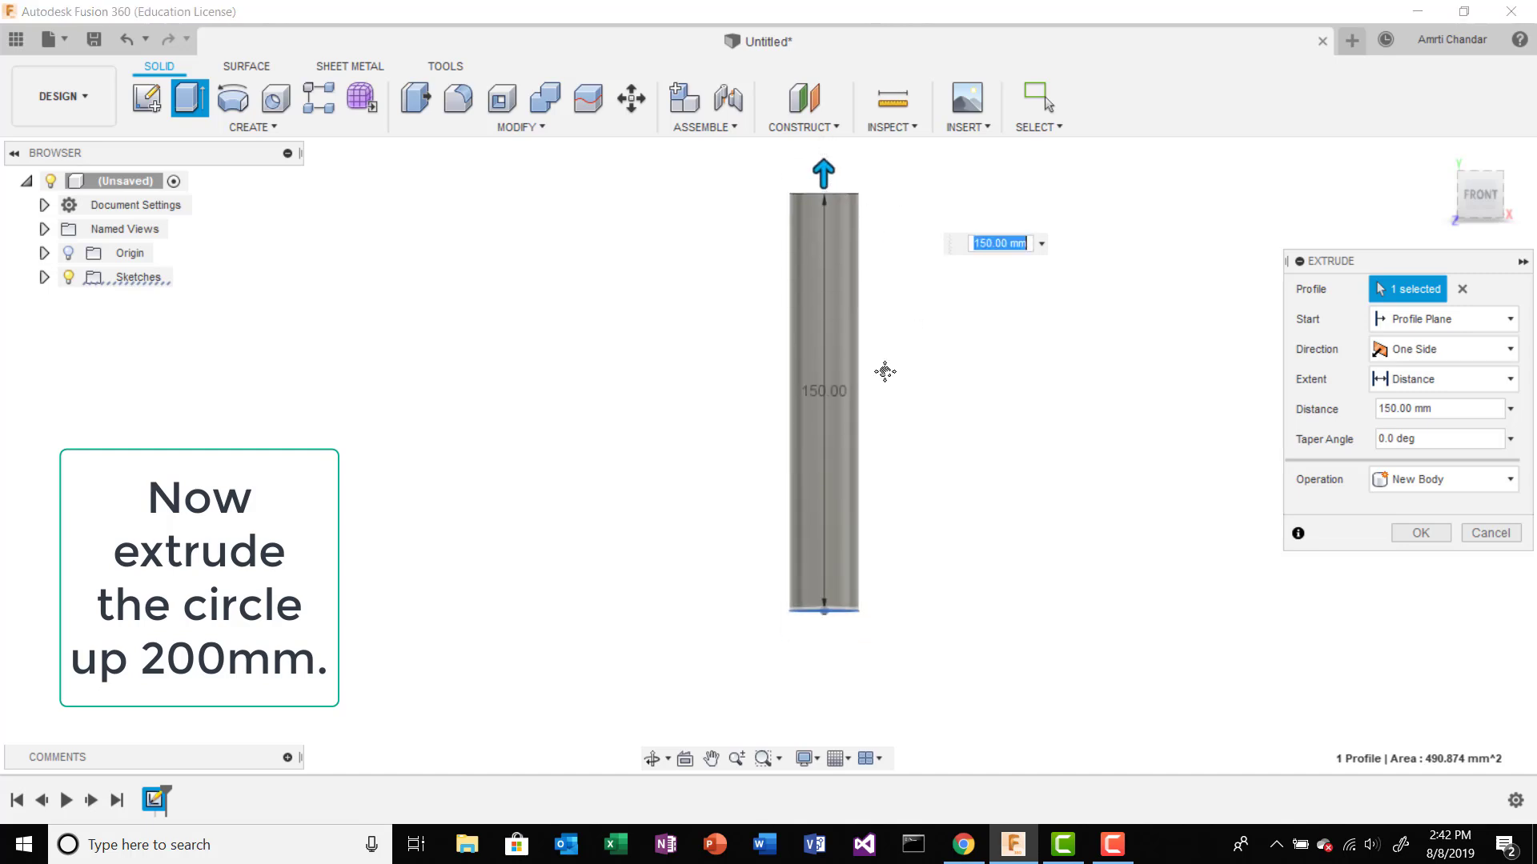
pyautogui.moveTo(884, 367); pyautogui.dragTo(837, 478, button='middle')
pyautogui.moveTo(772, 298); pyautogui.dragTo(780, 178)
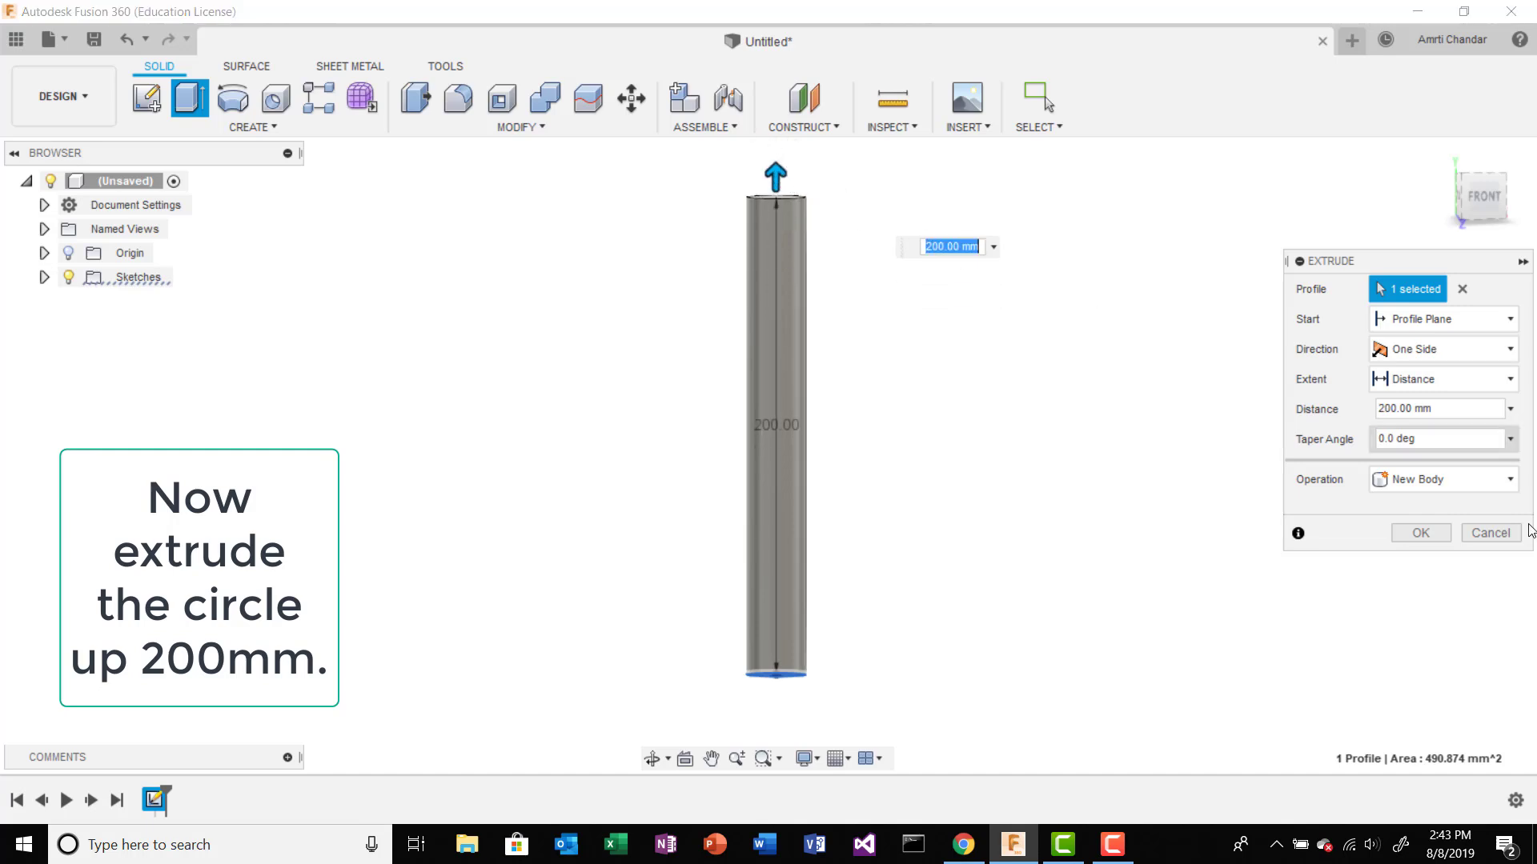
pyautogui.click(1420, 532)
# Step: Turn to the left view of the cylinder and start a new sketch on the left origin plane
pyautogui.keyDown('shift'); pyautogui.moveTo(1041, 584); pyautogui.dragTo(1085, 664, button='middle'); pyautogui.keyUp('shift')
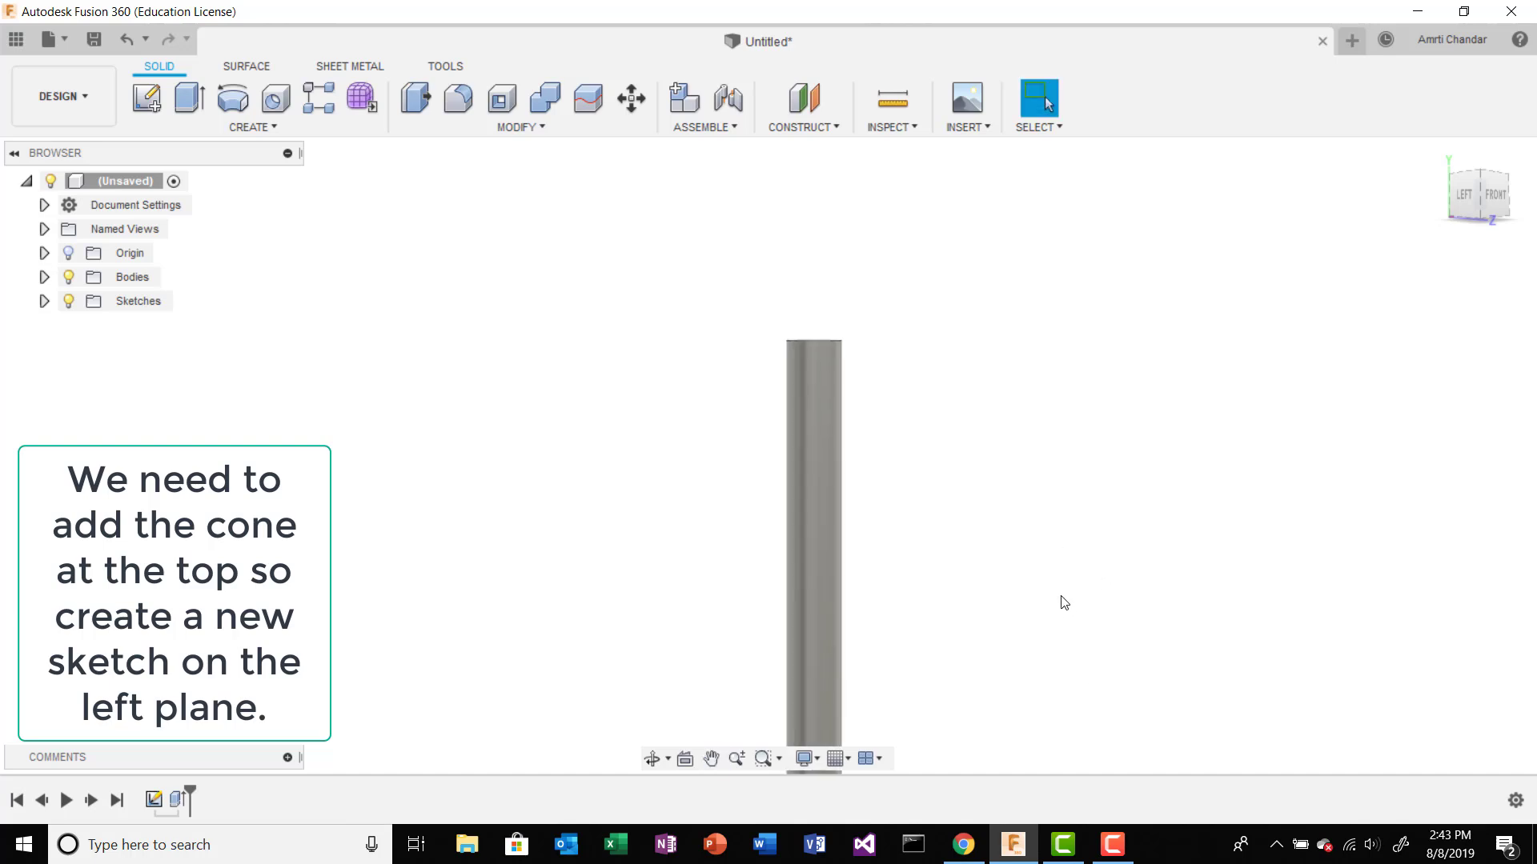
pyautogui.scroll(-2, 1064, 603)
pyautogui.moveTo(1062, 601); pyautogui.dragTo(1005, 483, button='middle')
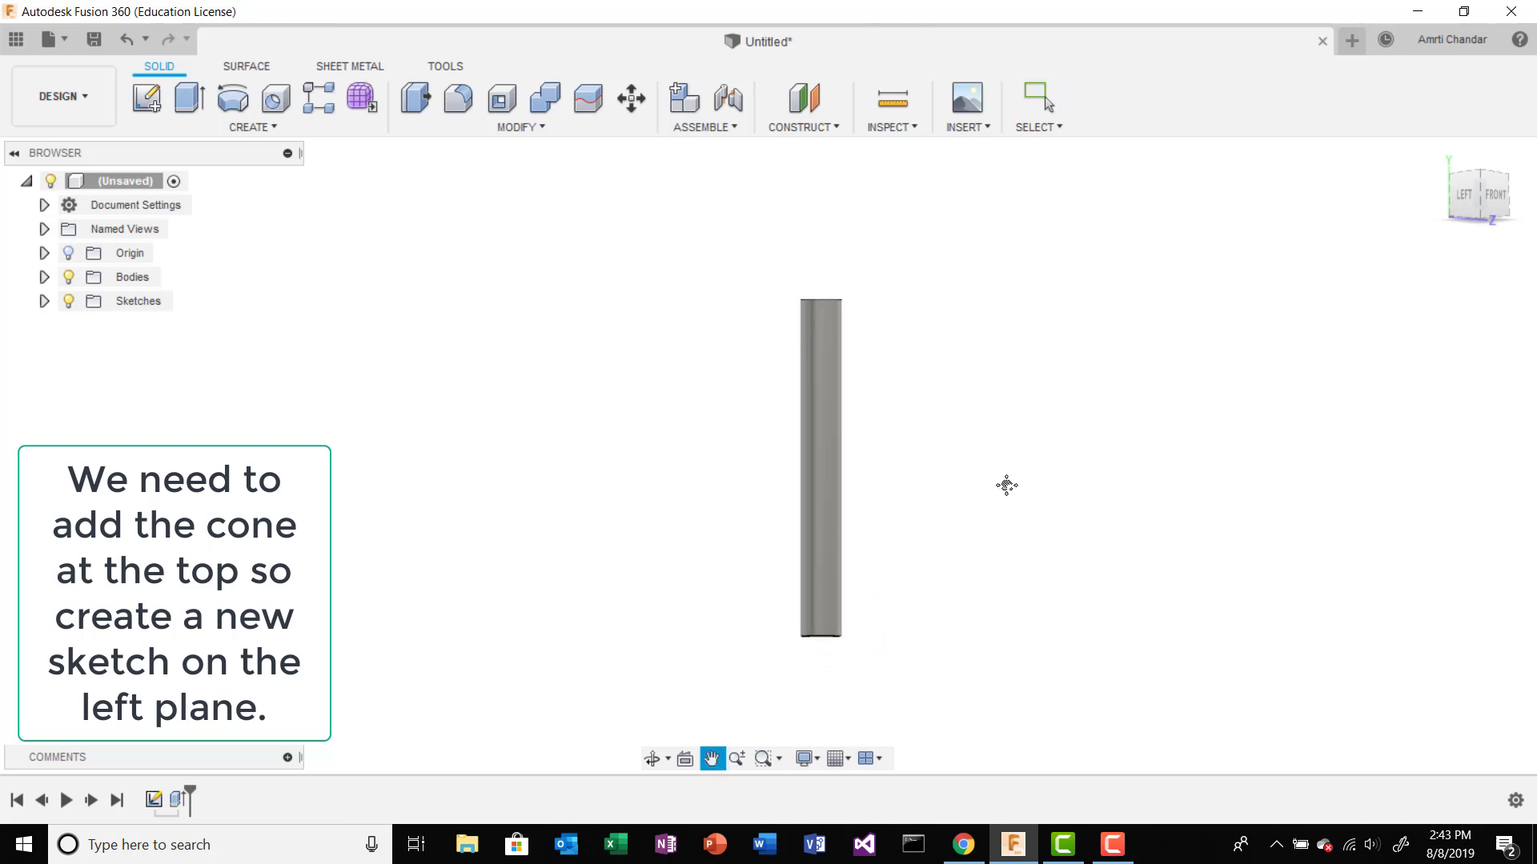
pyautogui.click(1462, 195)
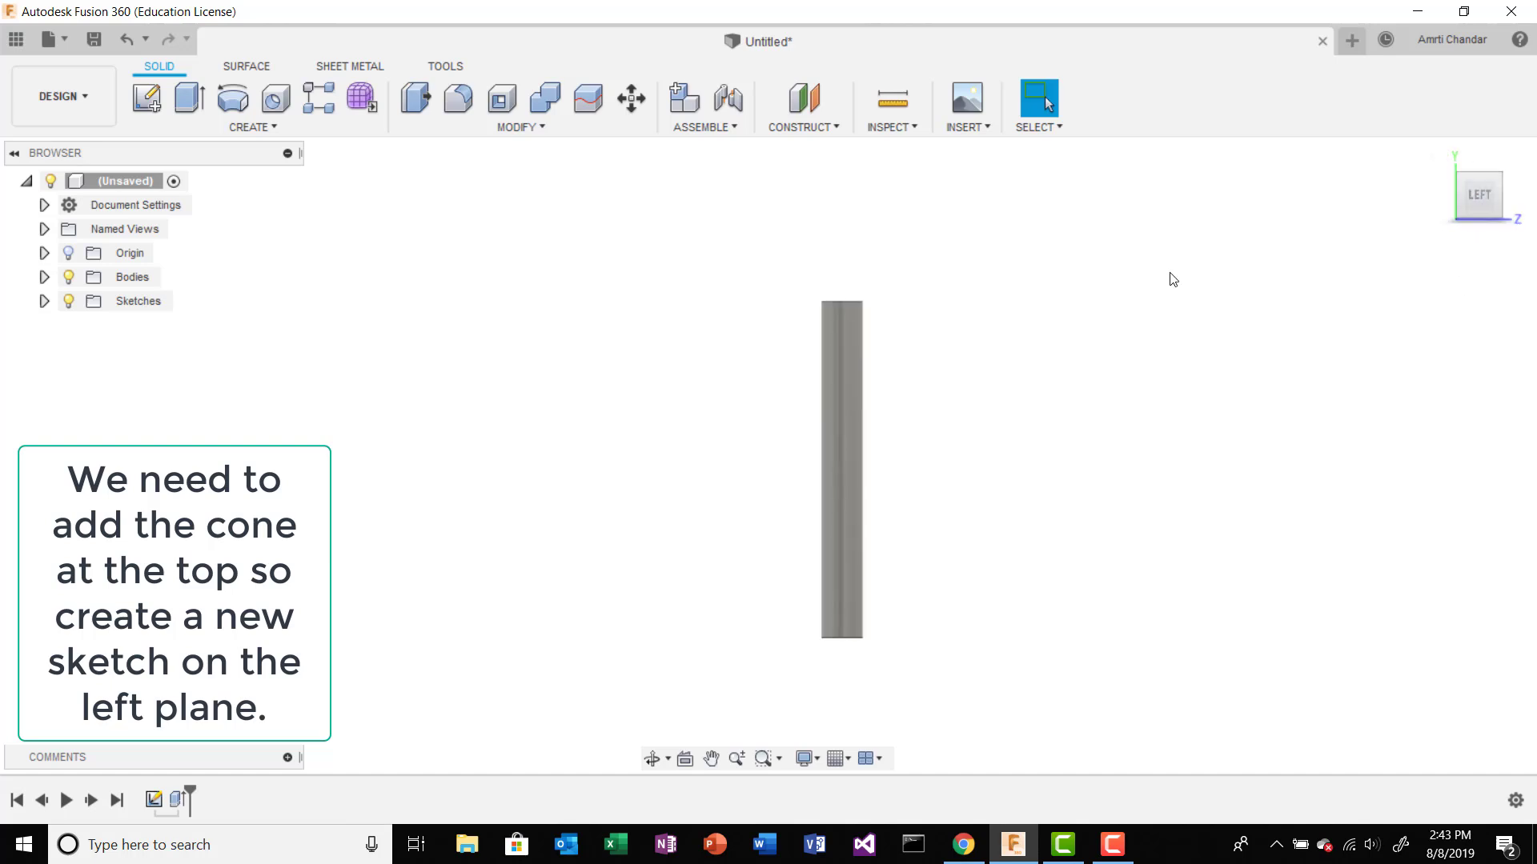
pyautogui.click(138, 103)
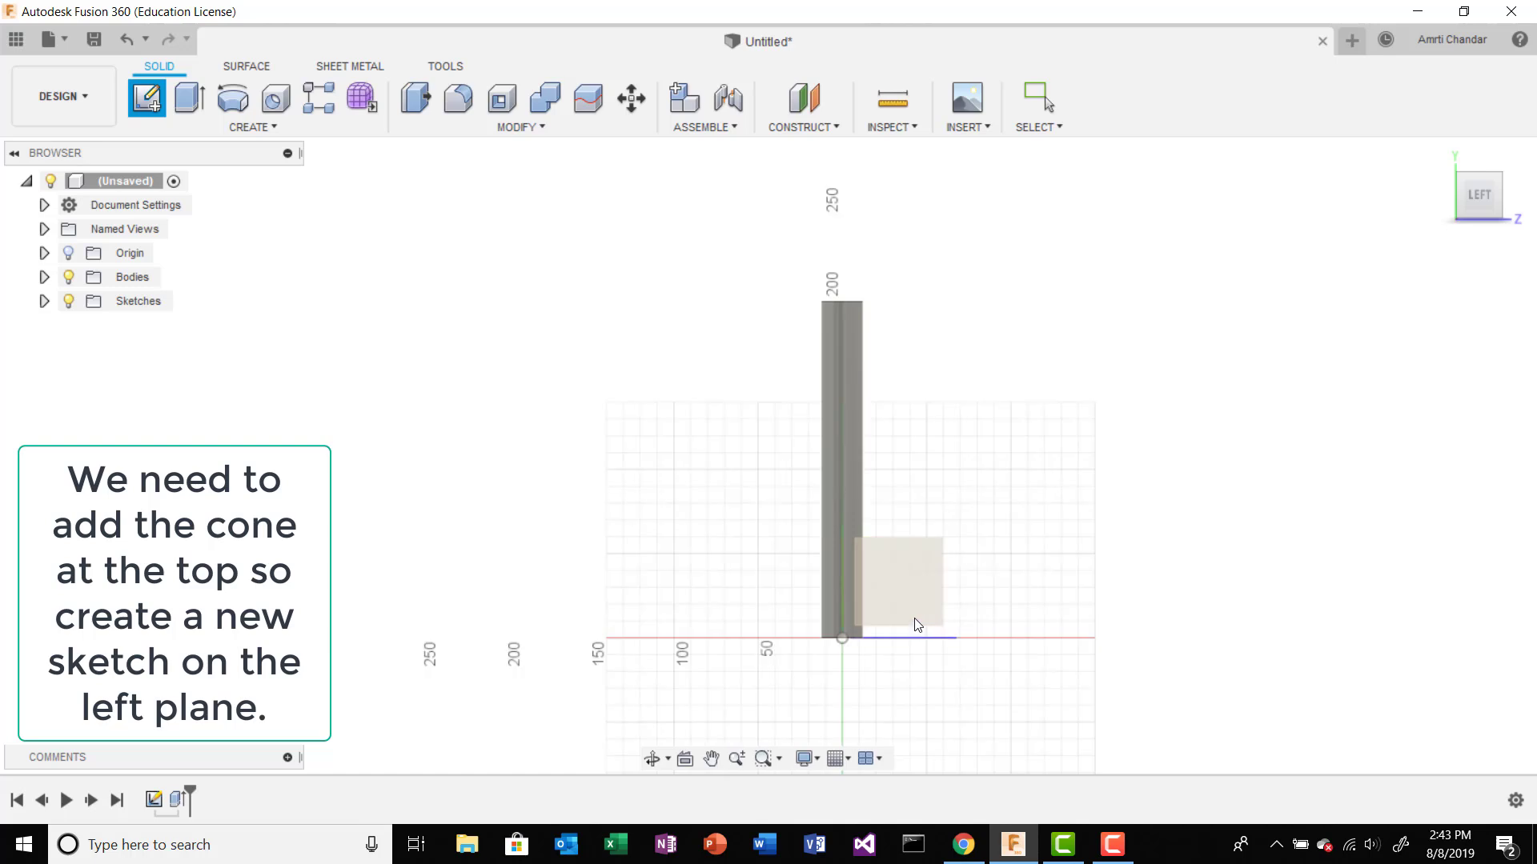
pyautogui.click(917, 624)
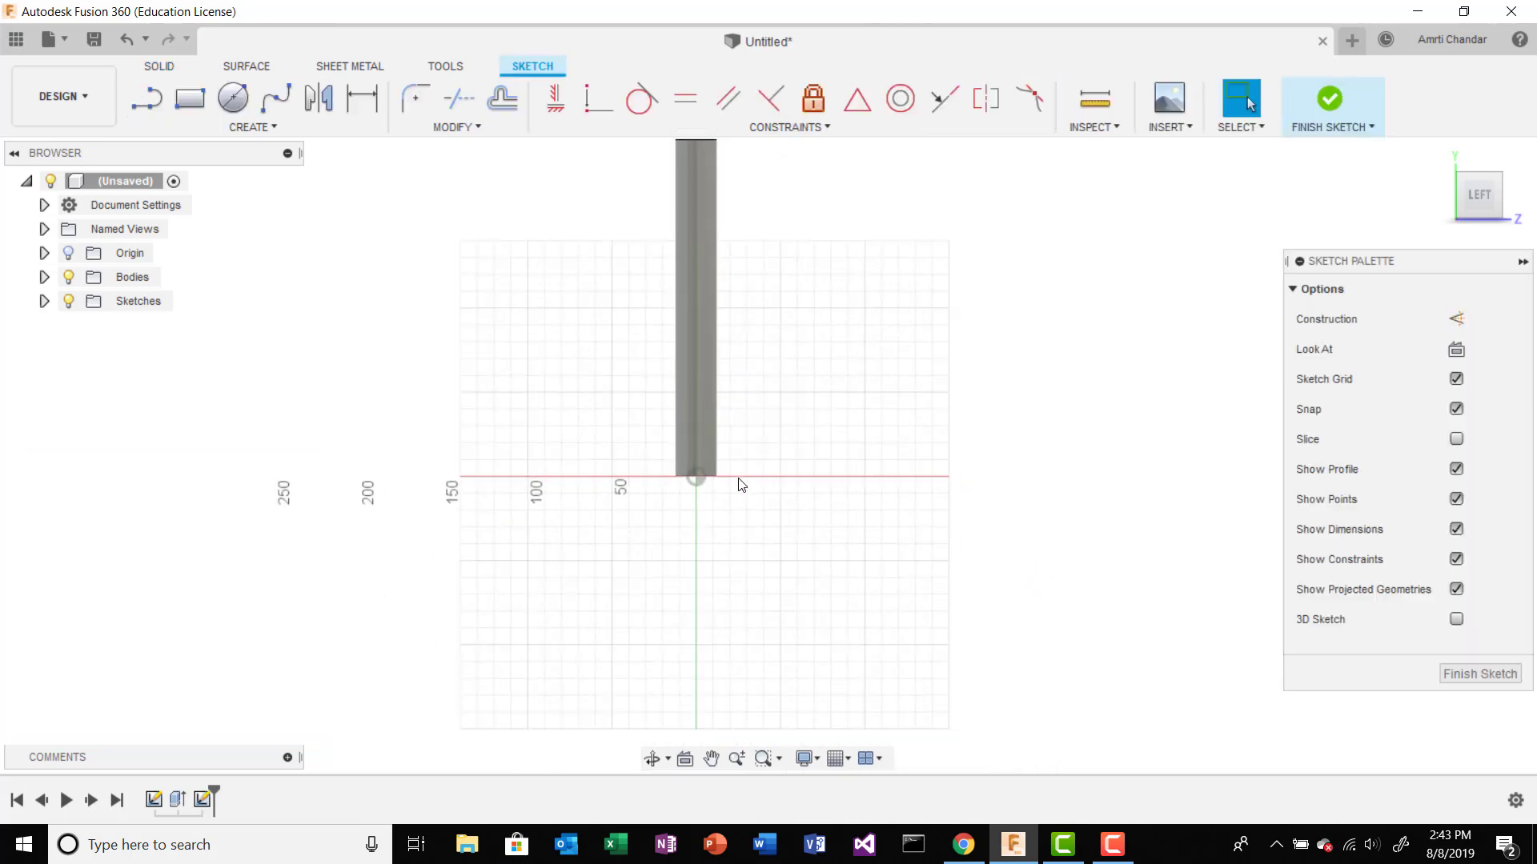
# Step: Place a sketch point on the vertical axis above the cylinder, just above the 250 mark, and finish the sketch
pyautogui.scroll(2, 766, 372)
pyautogui.moveTo(780, 377); pyautogui.dragTo(745, 600, button='middle')
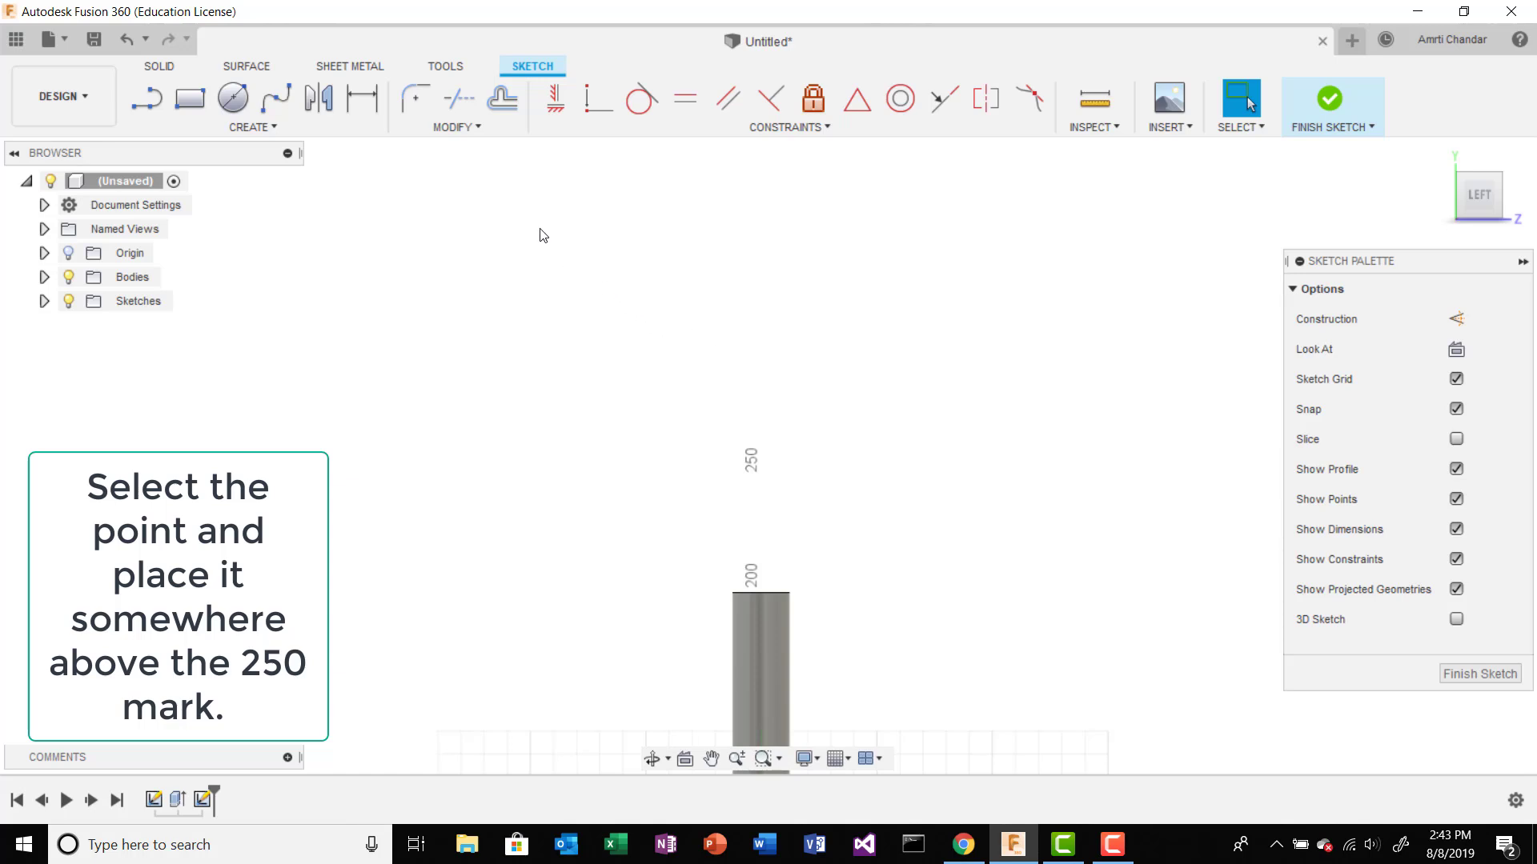
pyautogui.click(349, 122)
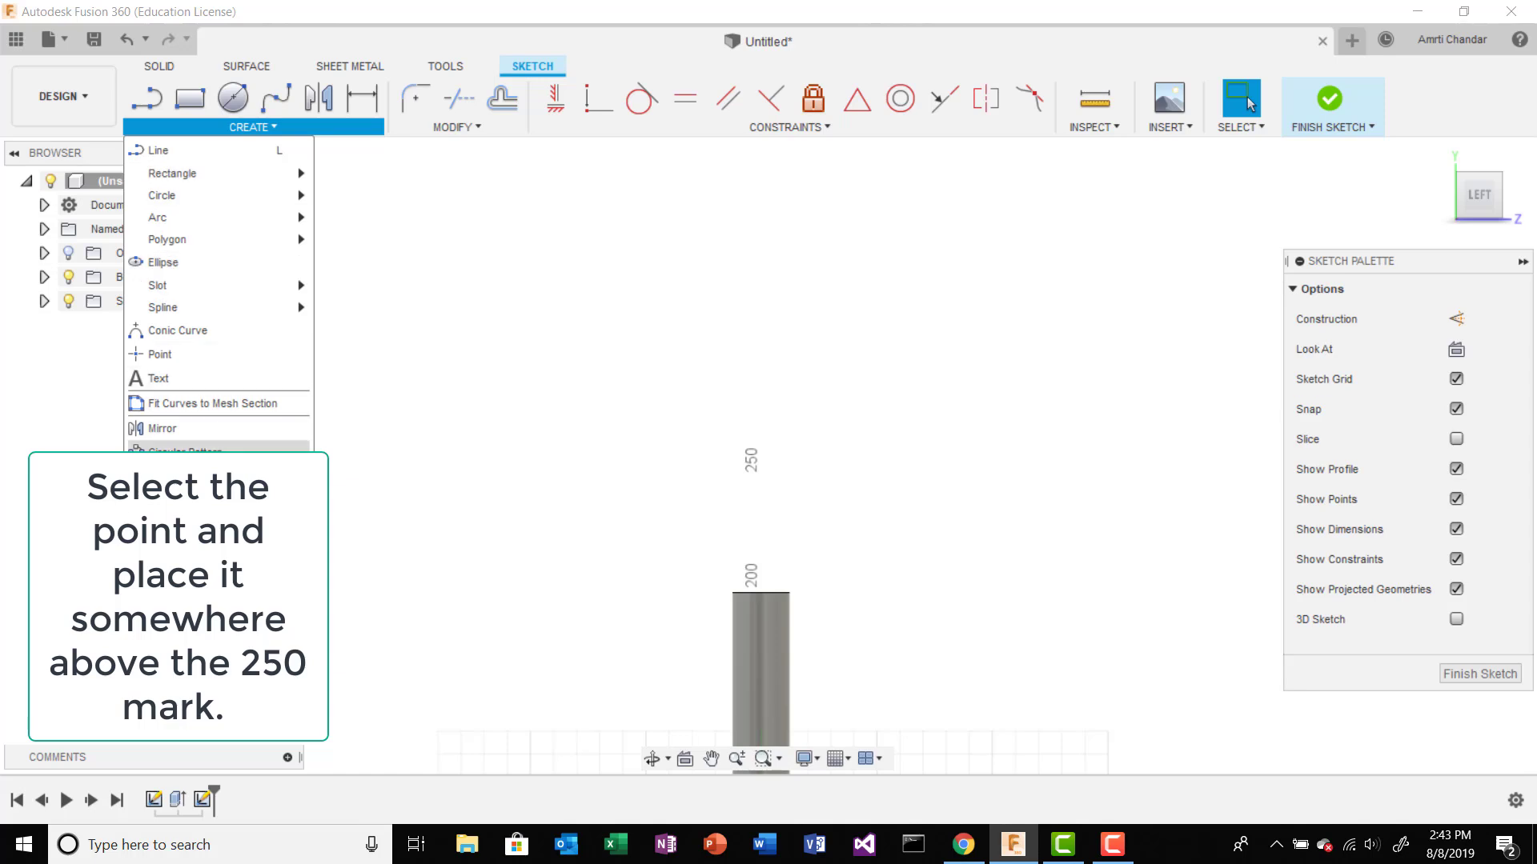
pyautogui.click(206, 354)
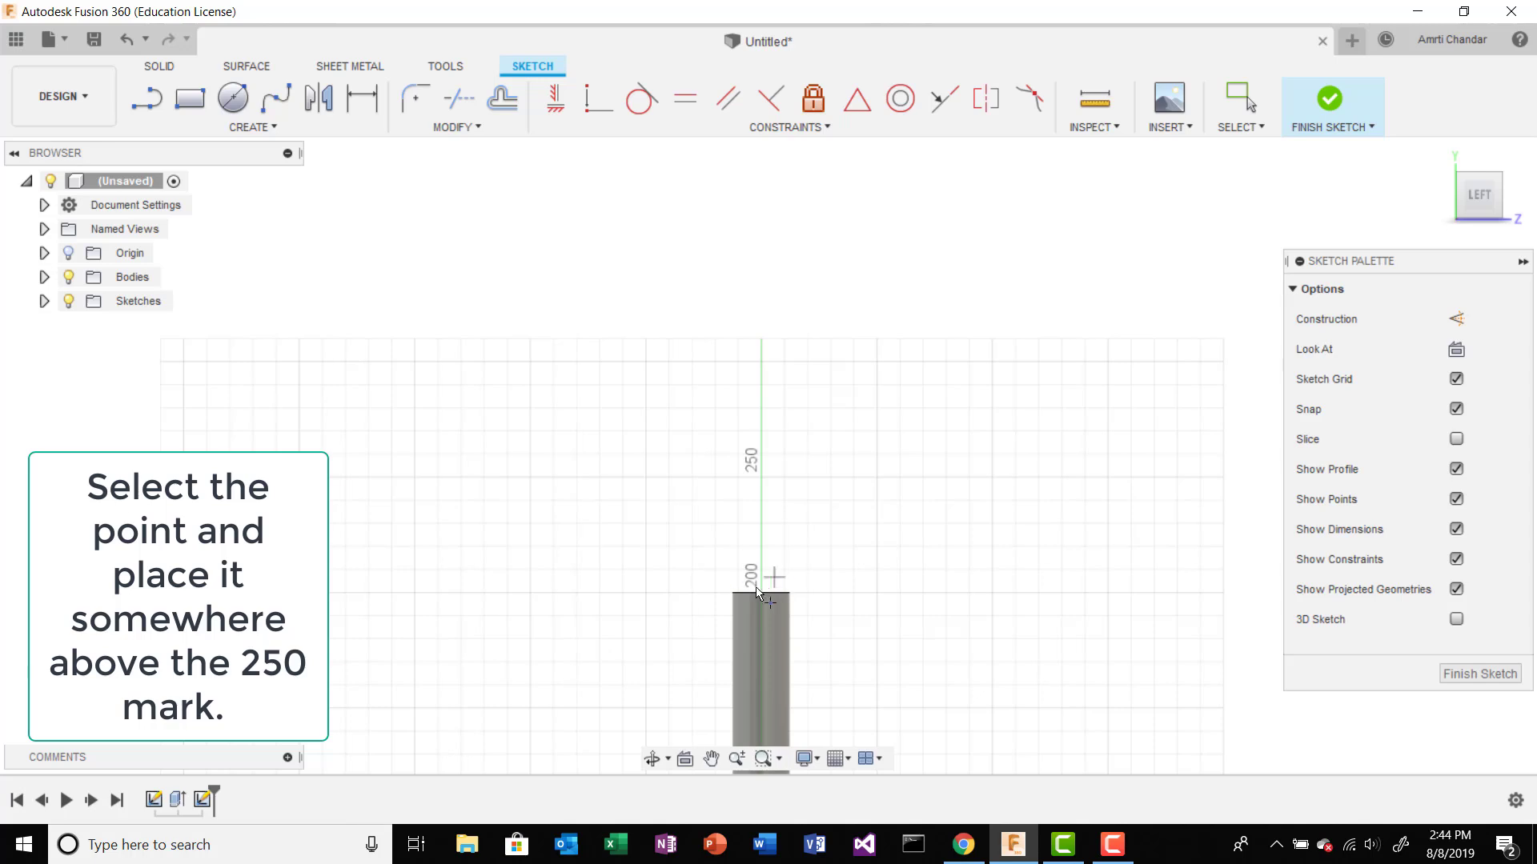
pyautogui.scroll(-3, 758, 485)
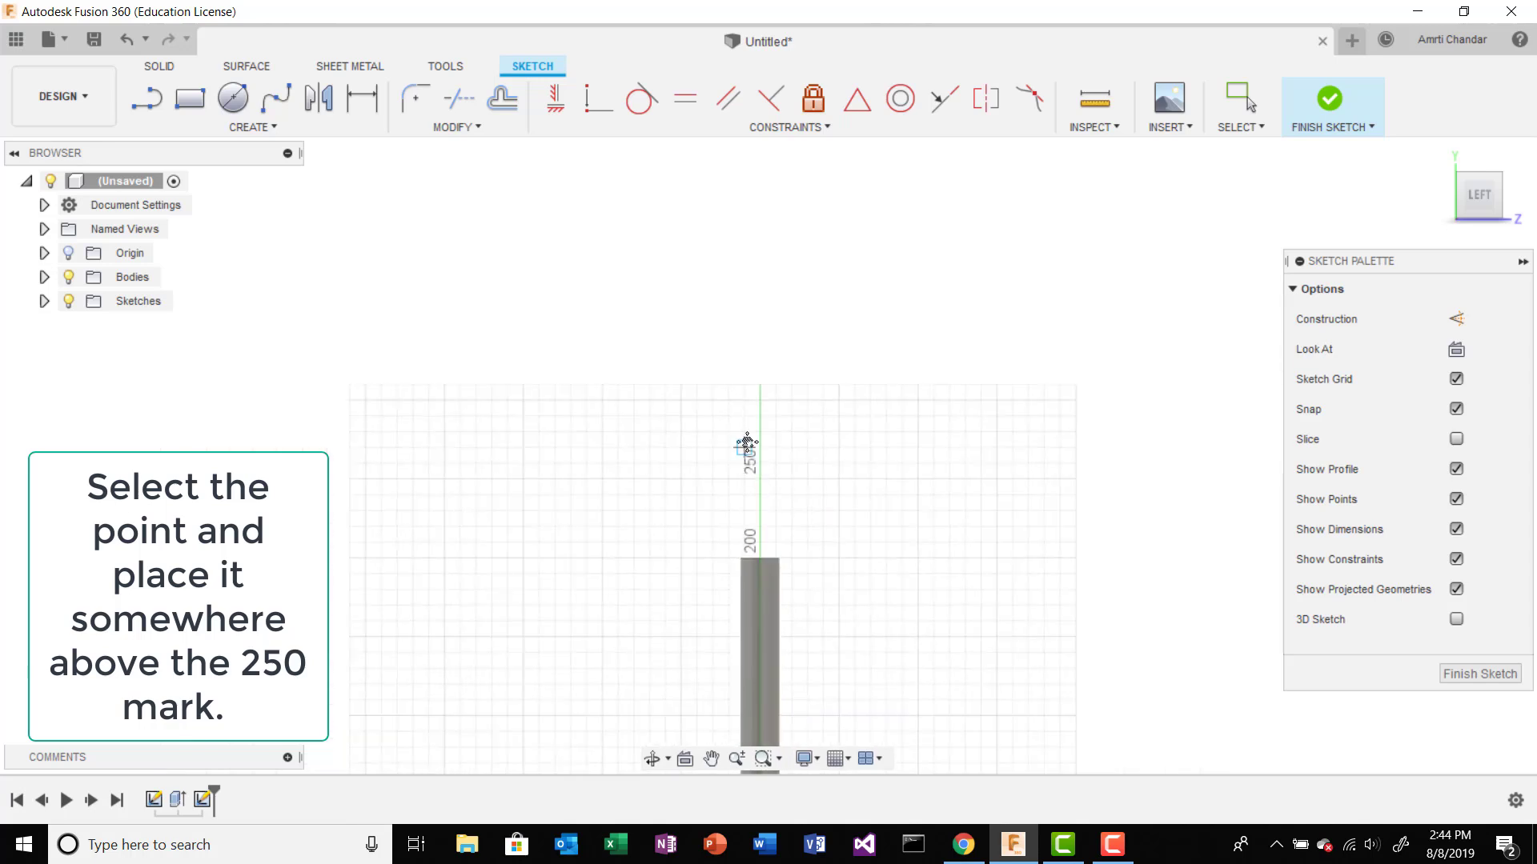
pyautogui.moveTo(748, 446); pyautogui.dragTo(744, 322, button='middle')
pyautogui.scroll(-2, 744, 327)
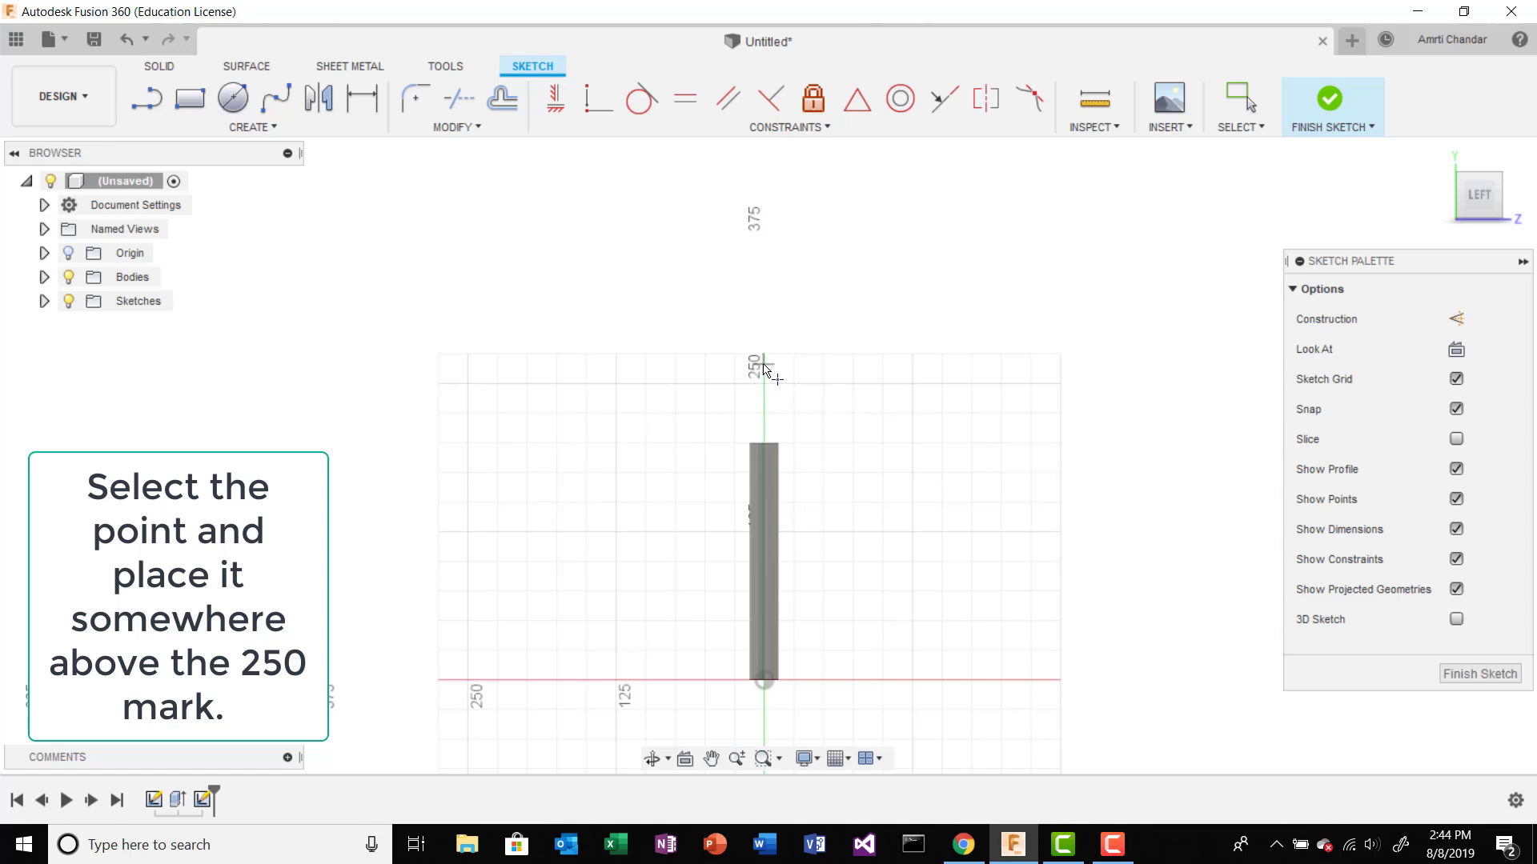
pyautogui.scroll(2, 765, 368)
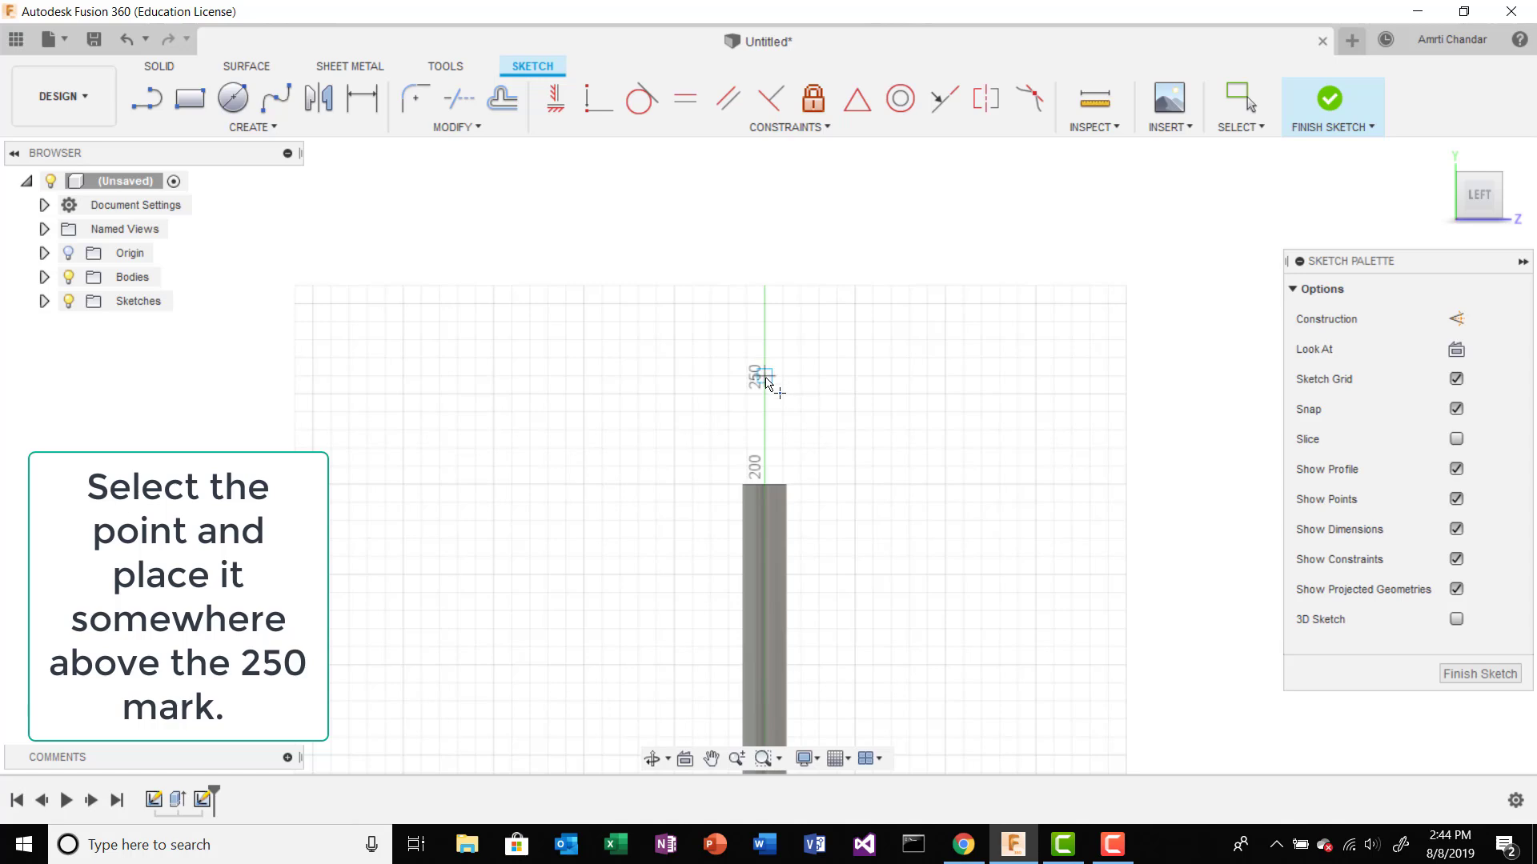
pyautogui.click(764, 358)
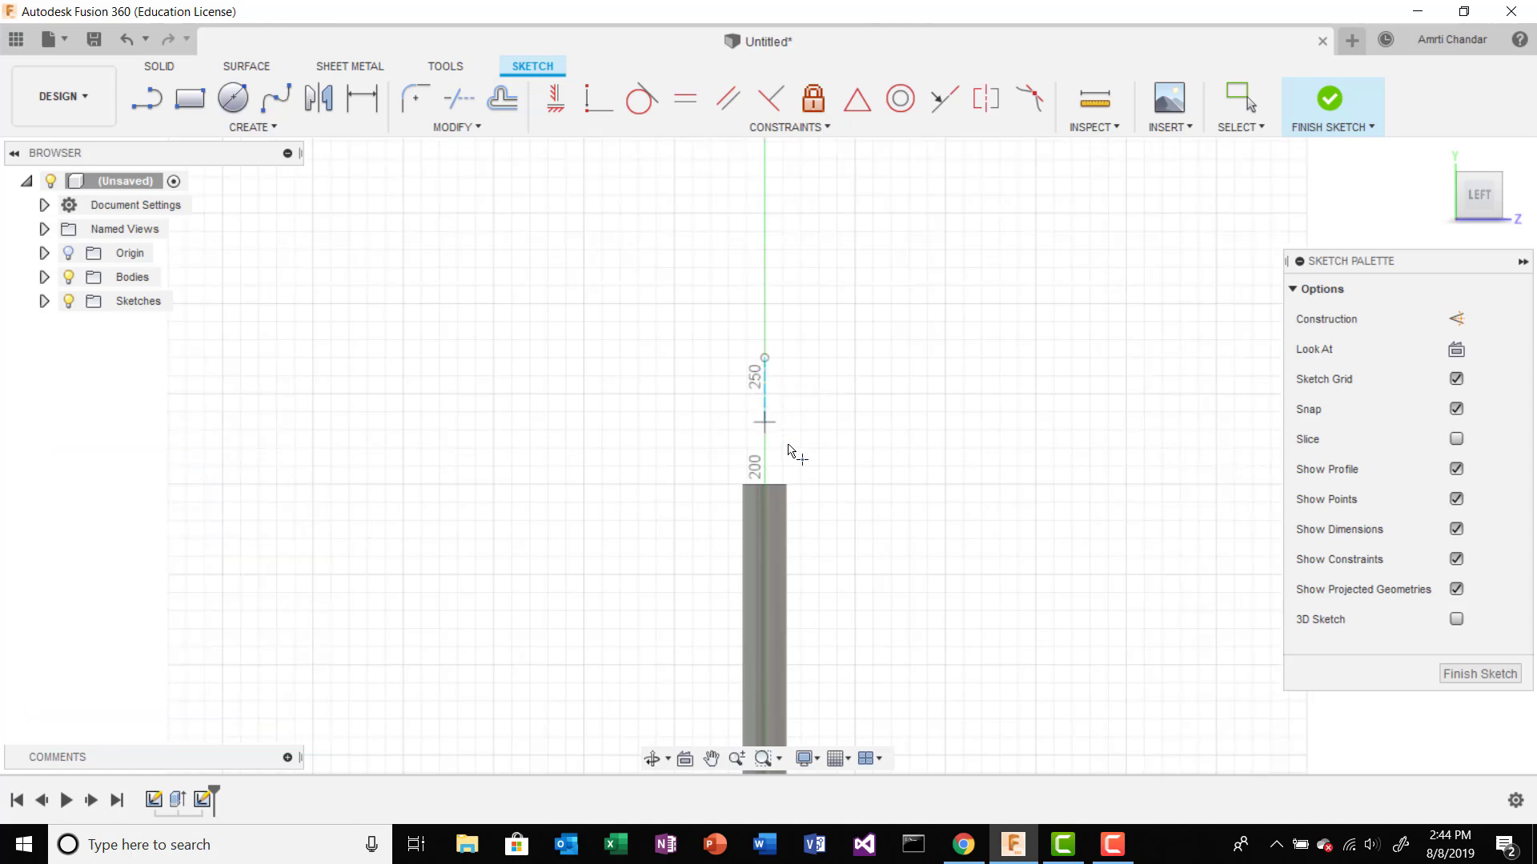
pyautogui.scroll(-2, 920, 524)
pyautogui.moveTo(921, 545); pyautogui.dragTo(908, 371, button='middle')
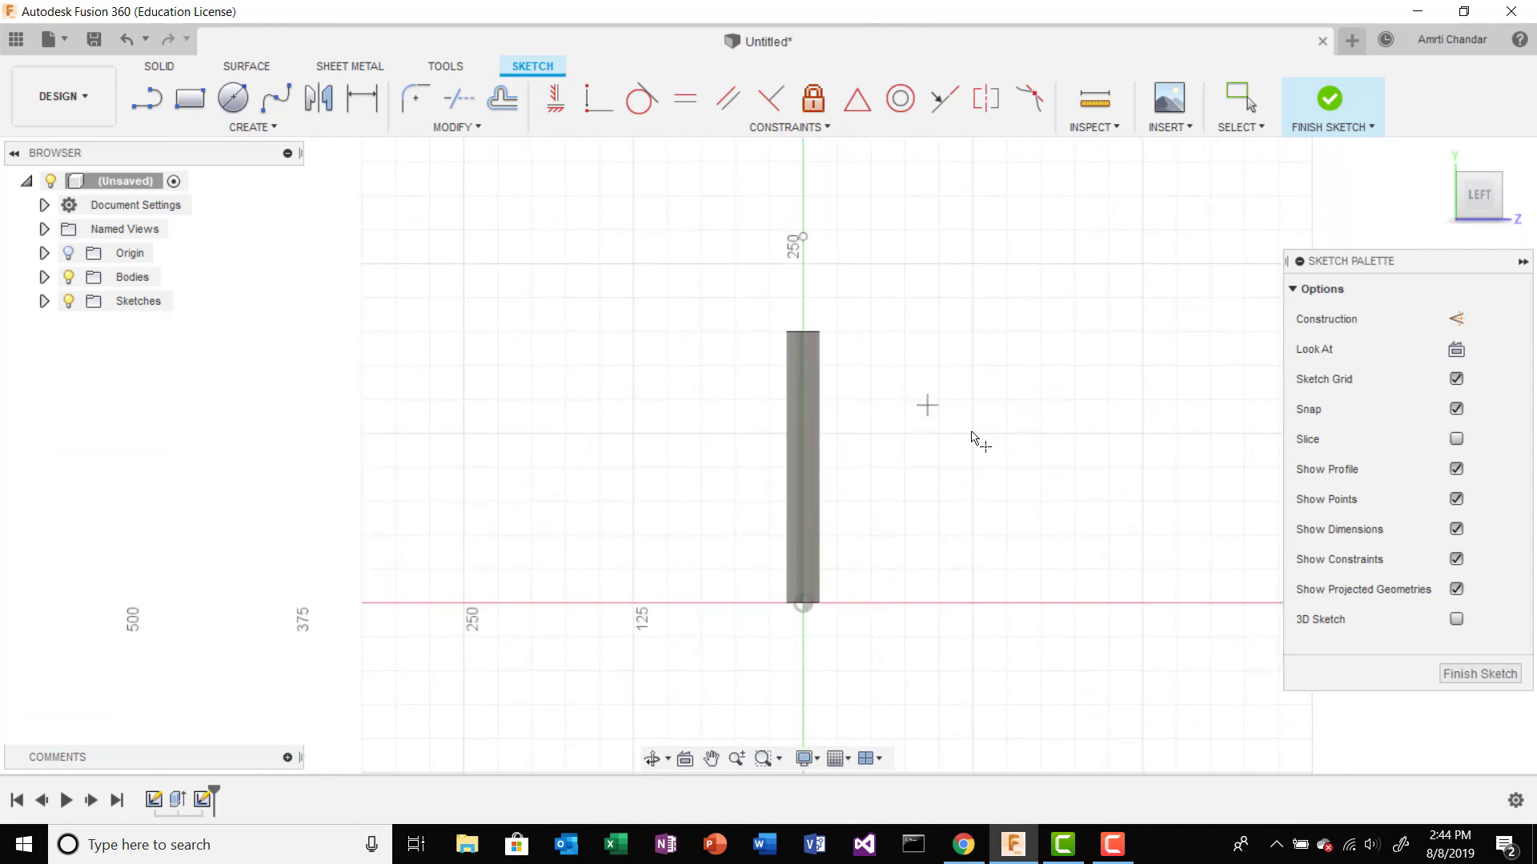
pyautogui.click(1479, 674)
# Step: Loft the cylinder's top face to the sketch point above it with a sharp tip, joined to the cylinder
pyautogui.moveTo(940, 564); pyautogui.dragTo(981, 590, button='middle')
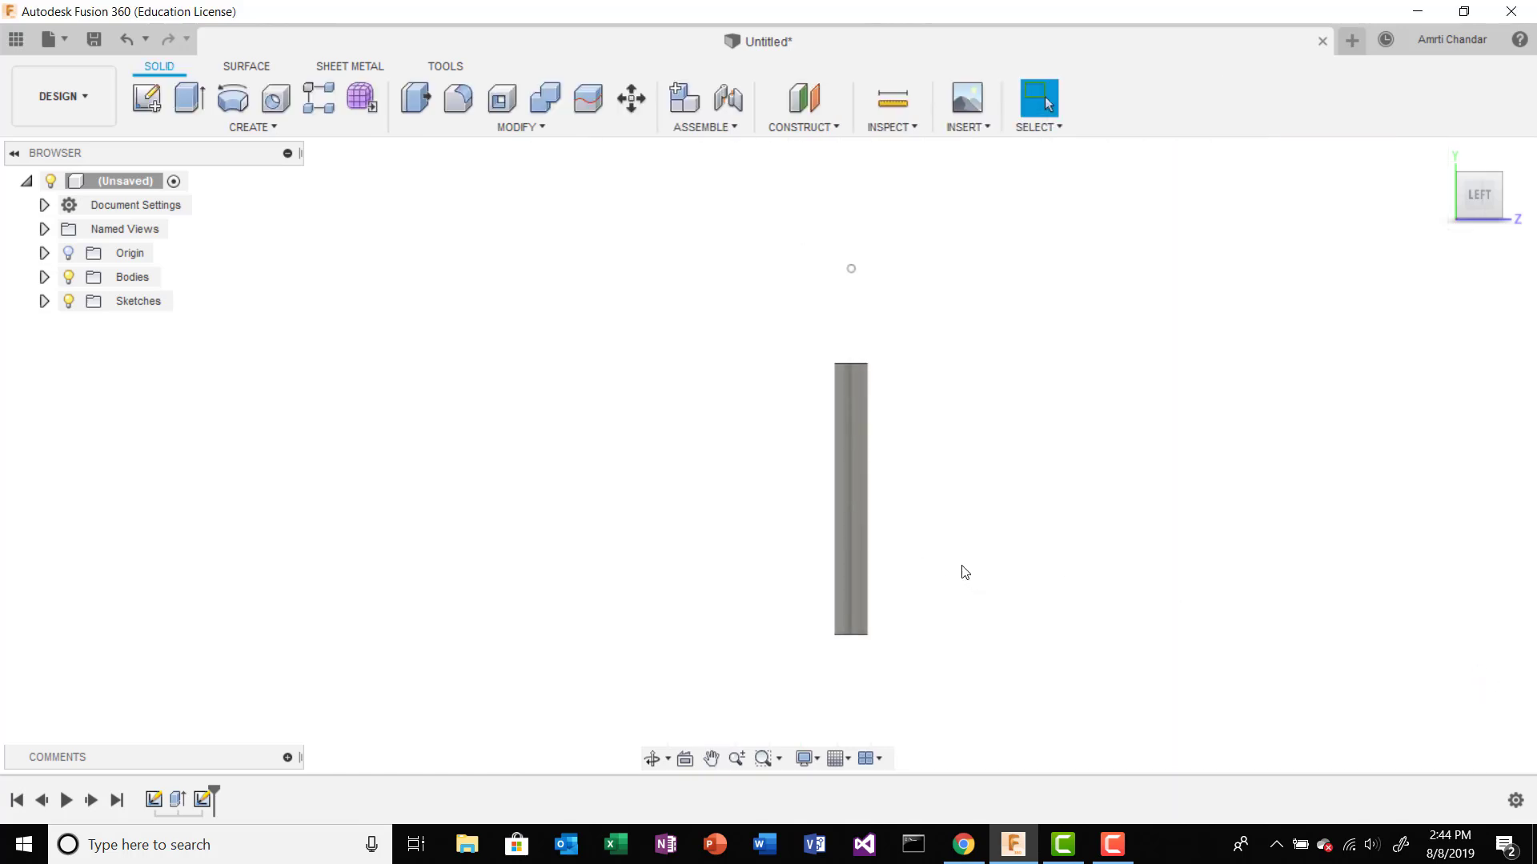
pyautogui.keyDown('shift'); pyautogui.moveTo(951, 384); pyautogui.dragTo(926, 419, button='middle'); pyautogui.keyUp('shift')
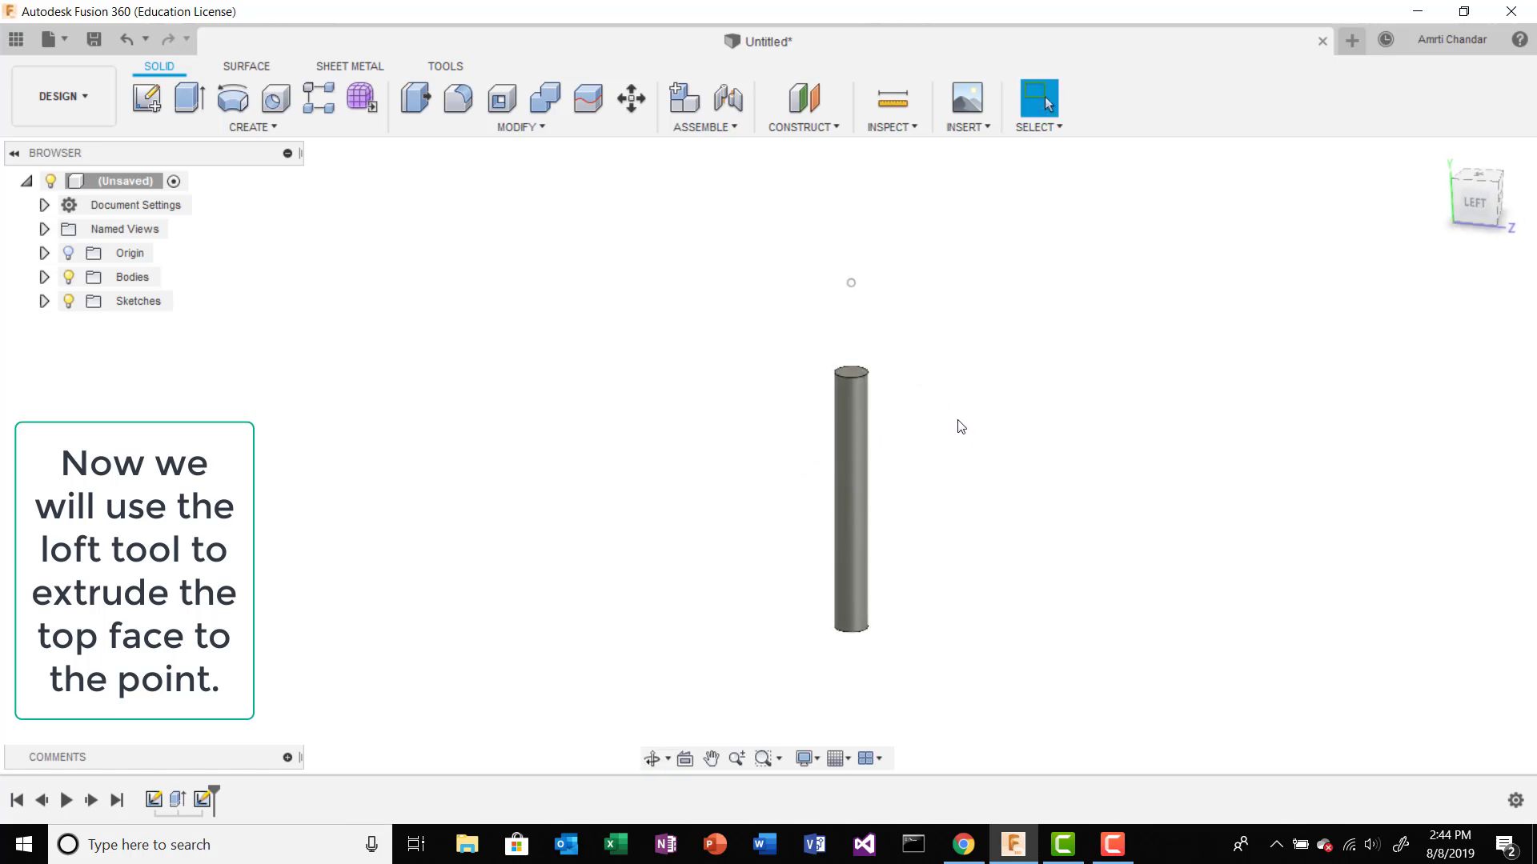
pyautogui.click(322, 127)
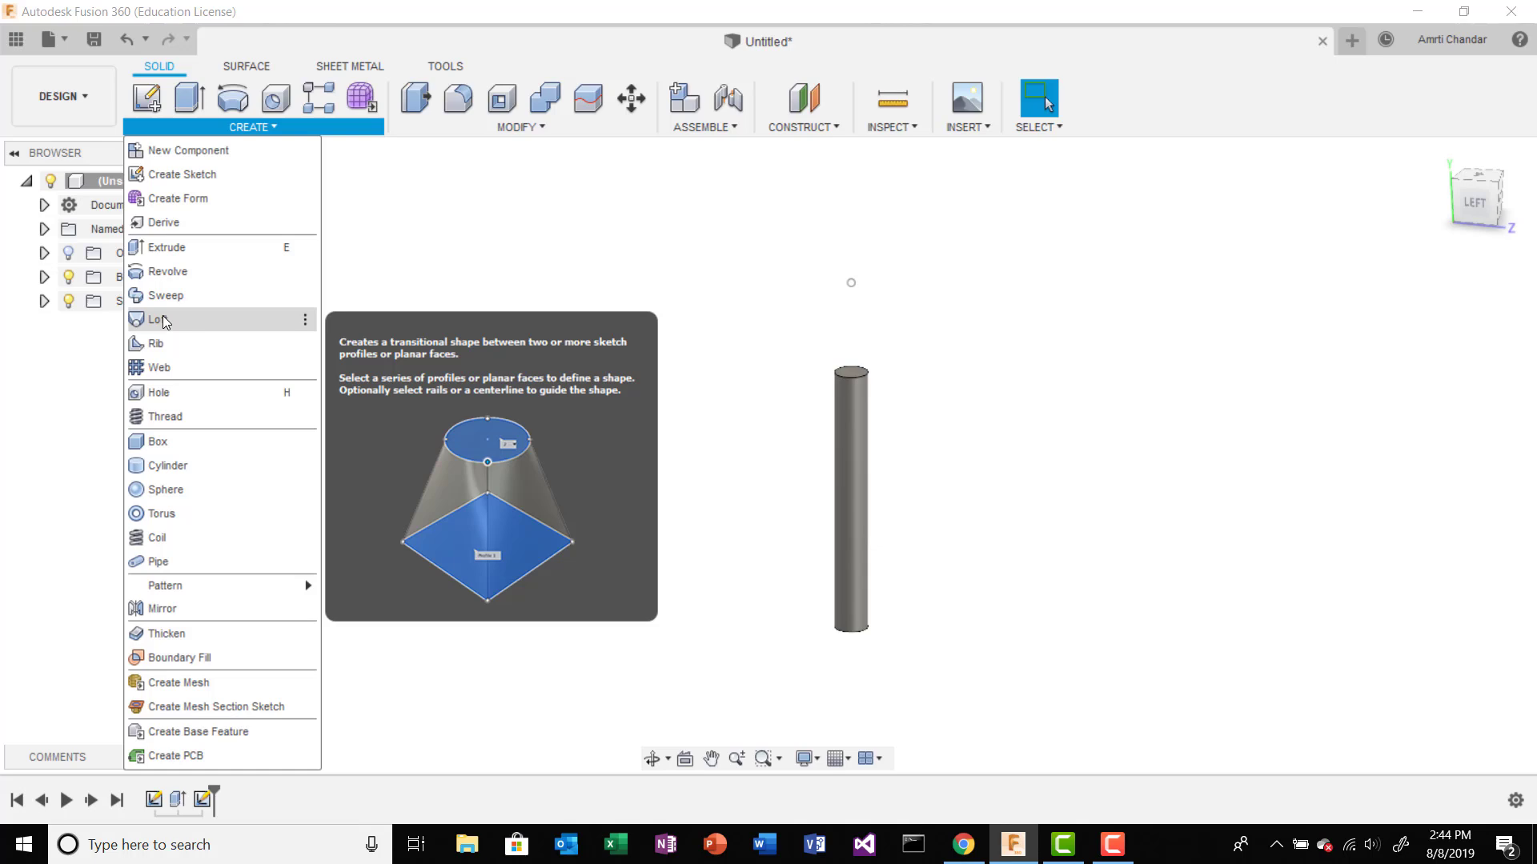
pyautogui.click(156, 319)
pyautogui.scroll(5, 840, 344)
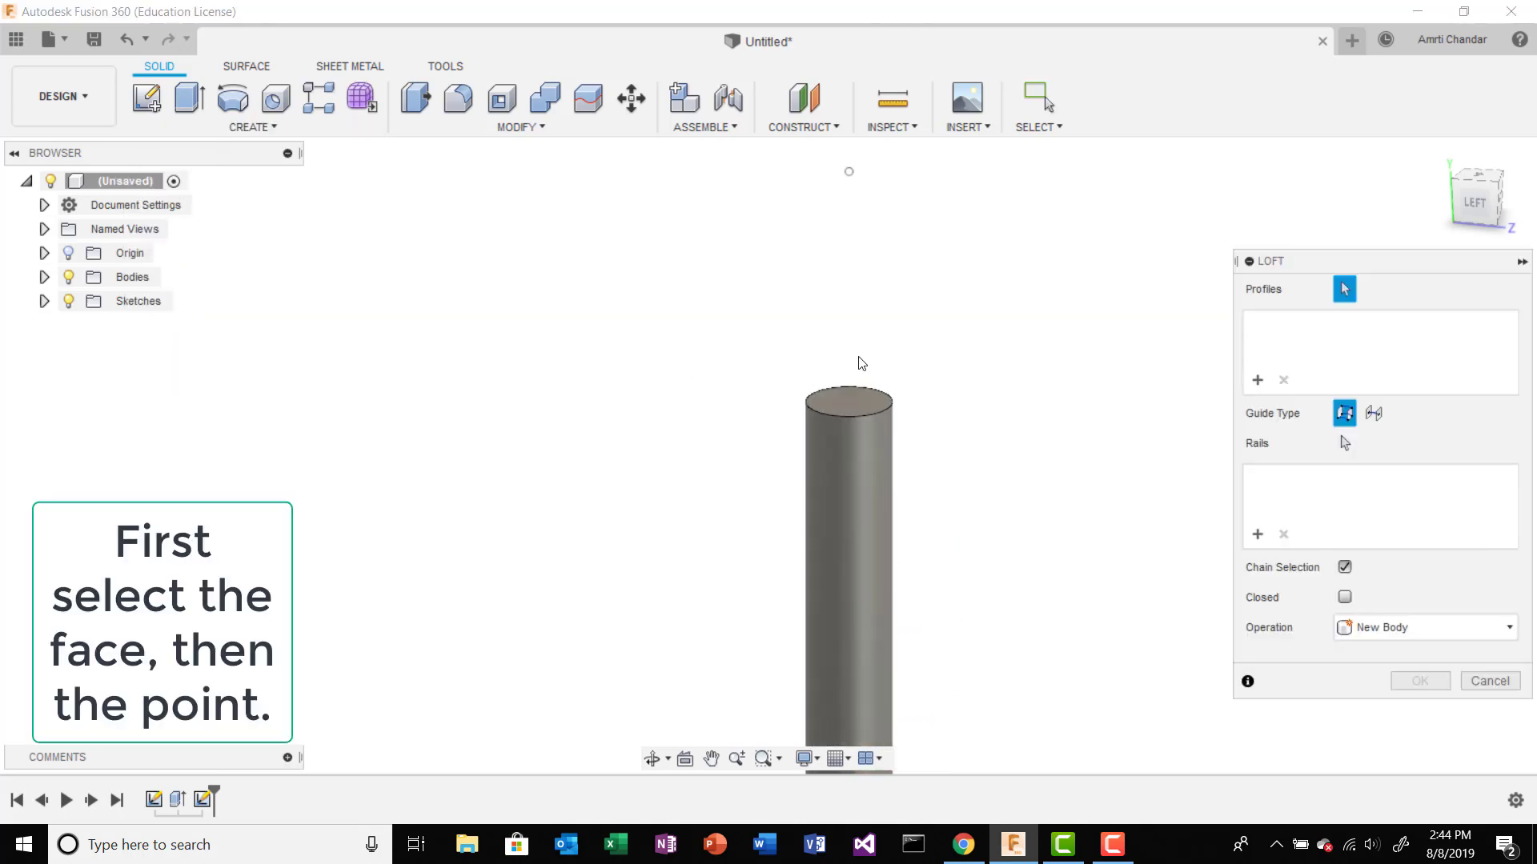
pyautogui.click(846, 401)
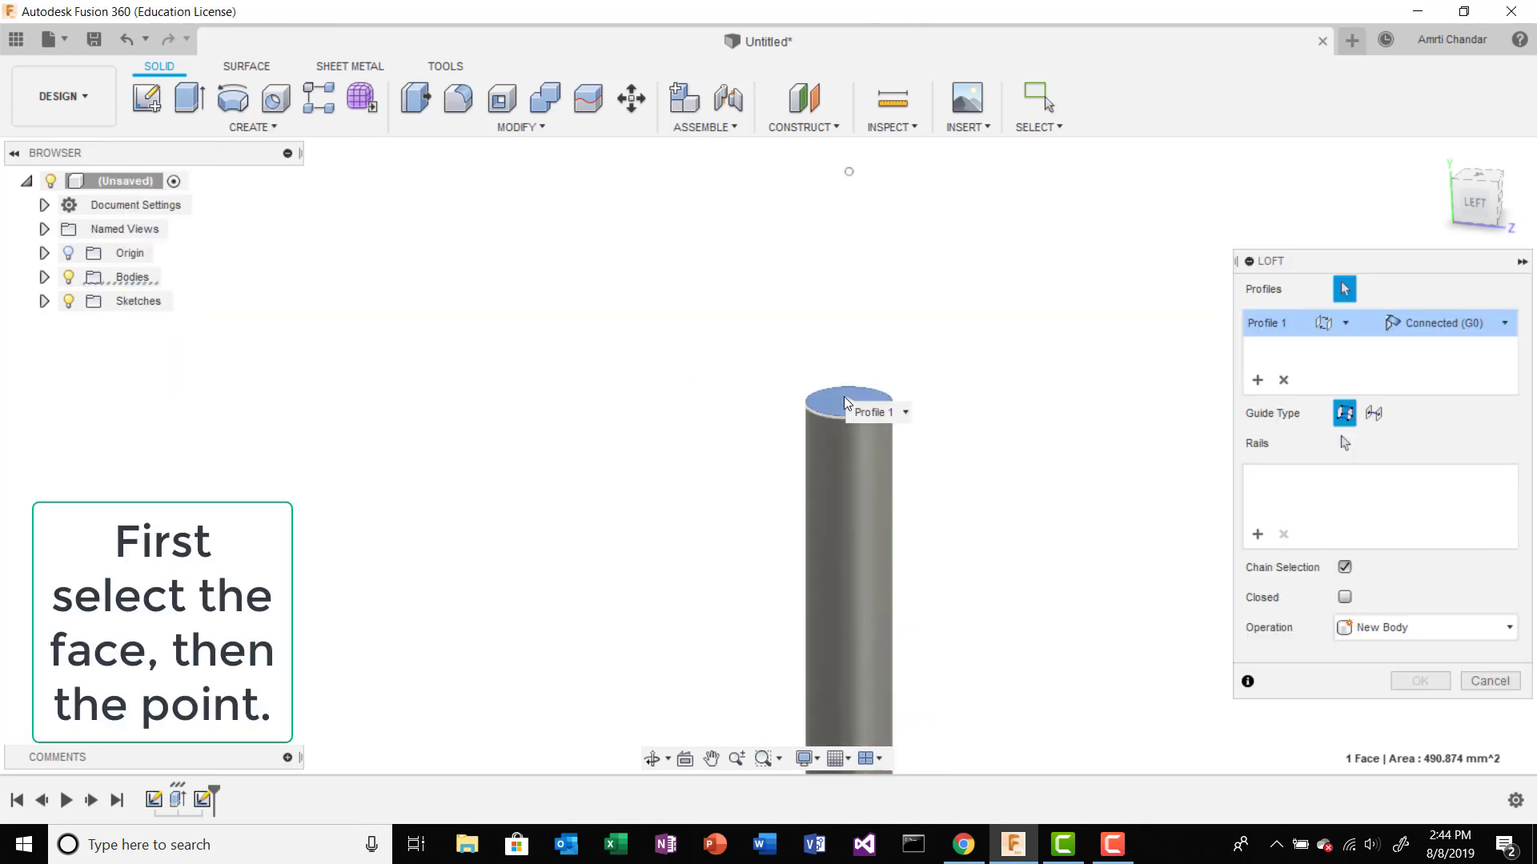
pyautogui.click(850, 174)
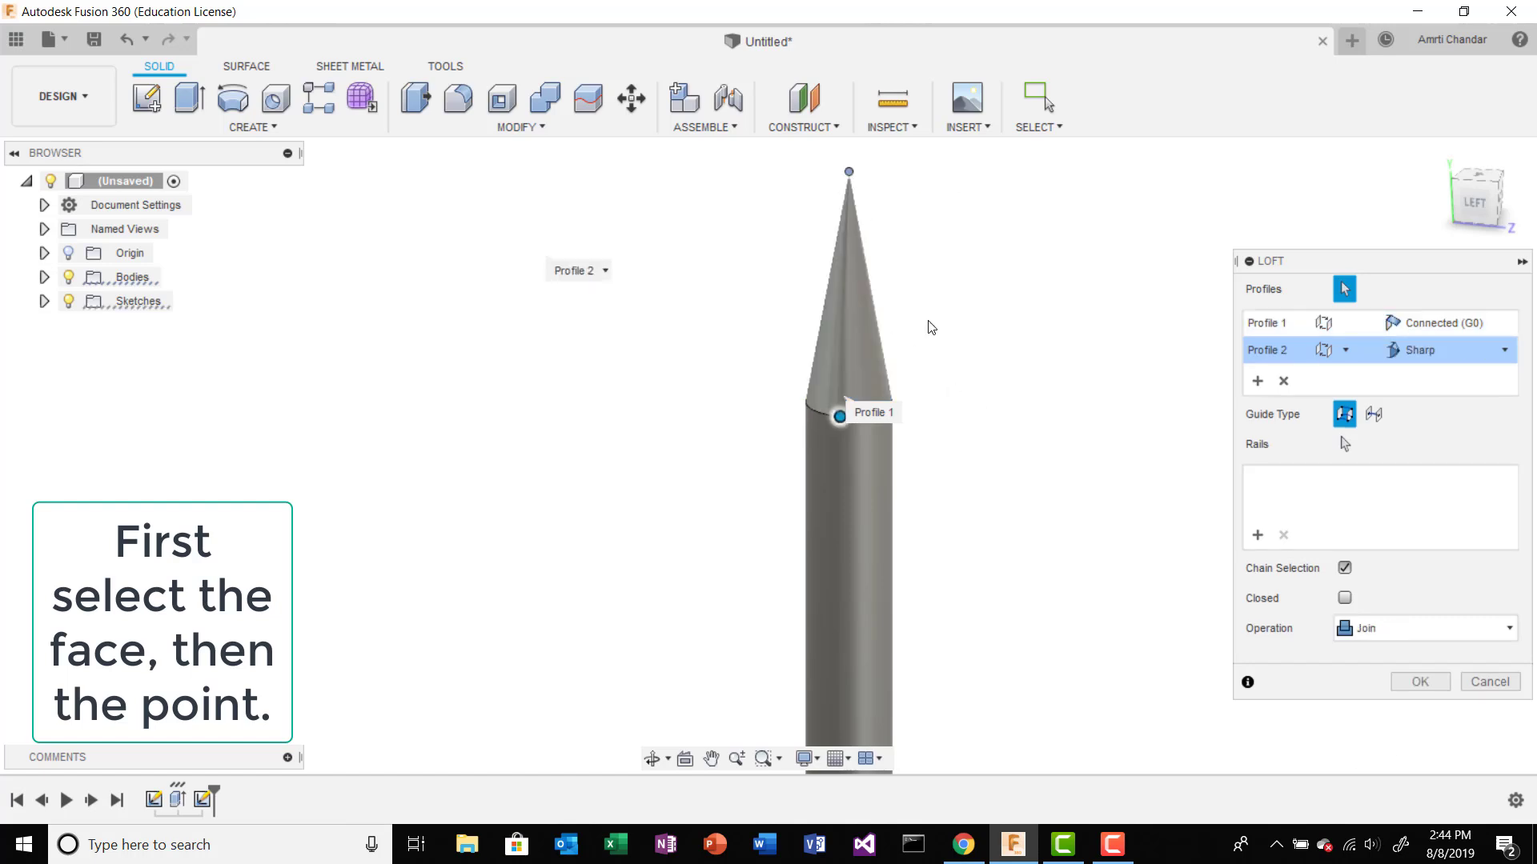
pyautogui.keyDown('shift'); pyautogui.moveTo(933, 384); pyautogui.dragTo(960, 441, button='middle'); pyautogui.keyUp('shift')
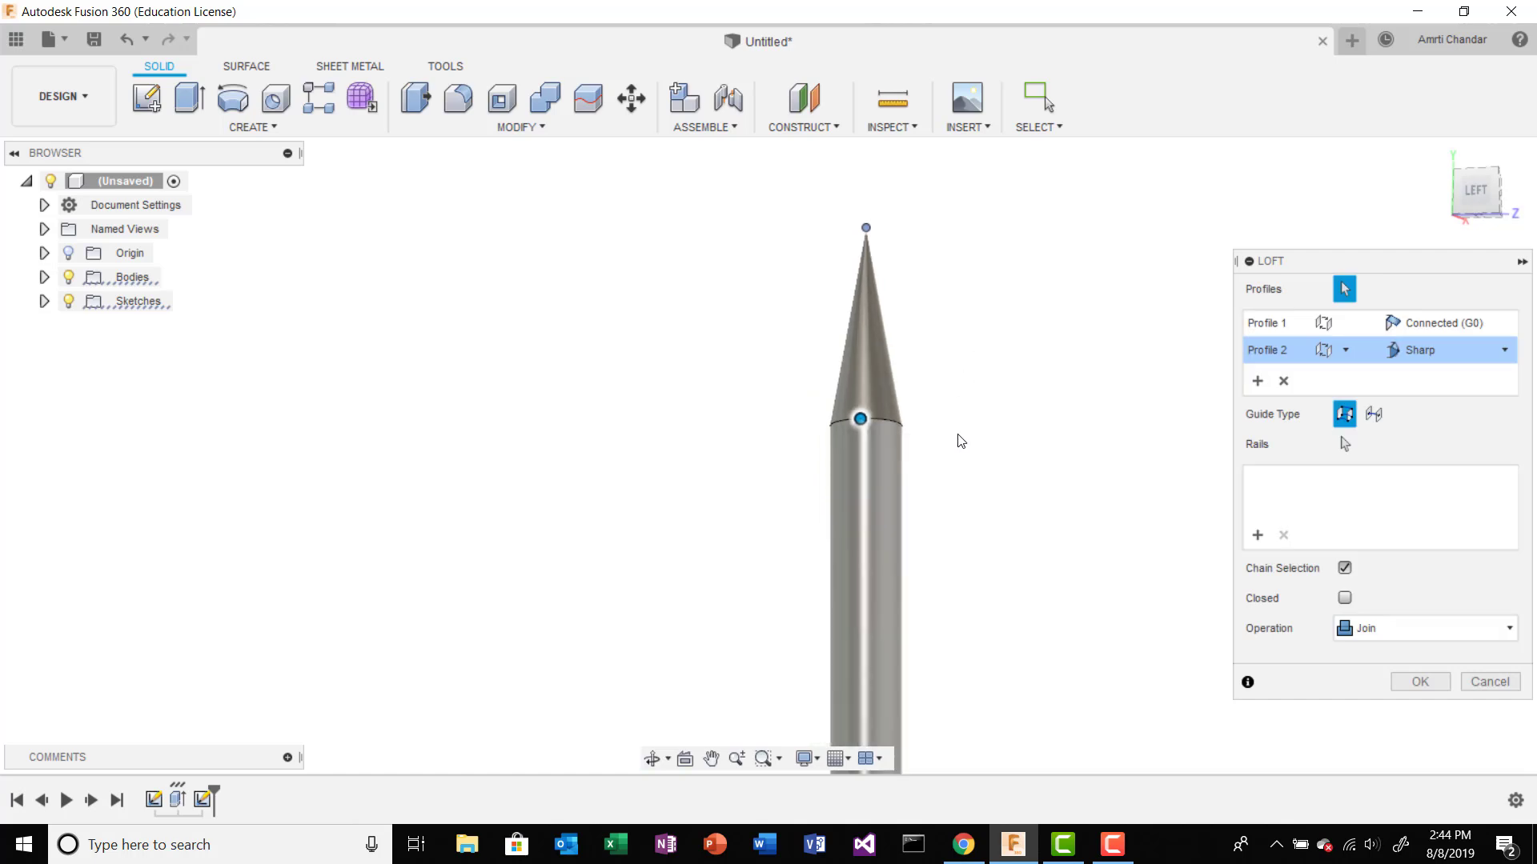
pyautogui.scroll(-5, 961, 436)
pyautogui.moveTo(935, 362); pyautogui.dragTo(808, 184, button='middle')
pyautogui.scroll(-1, 842, 350)
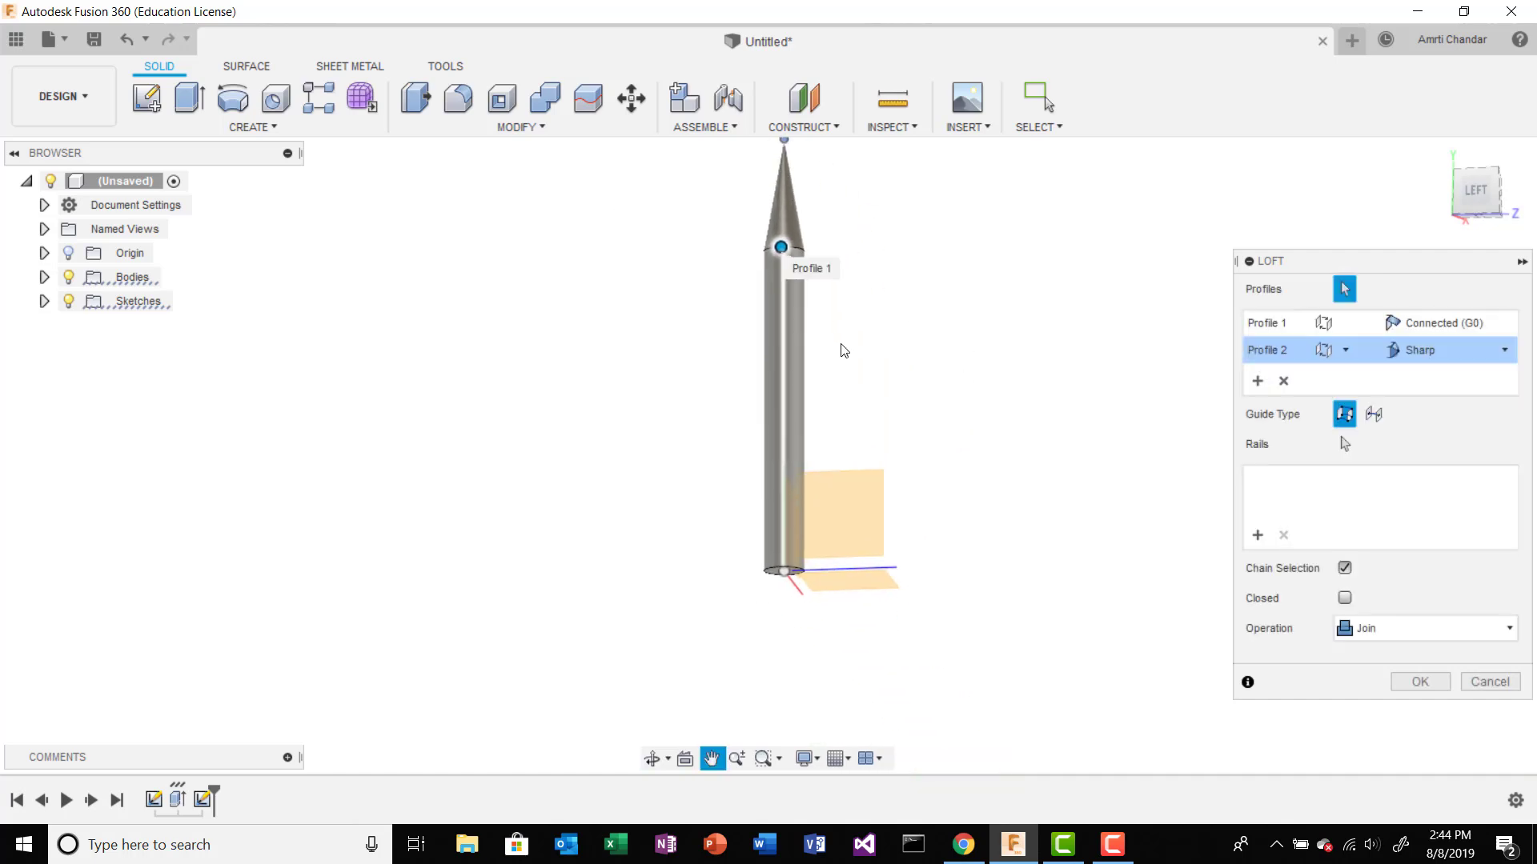
pyautogui.moveTo(842, 350); pyautogui.dragTo(885, 400, button='middle')
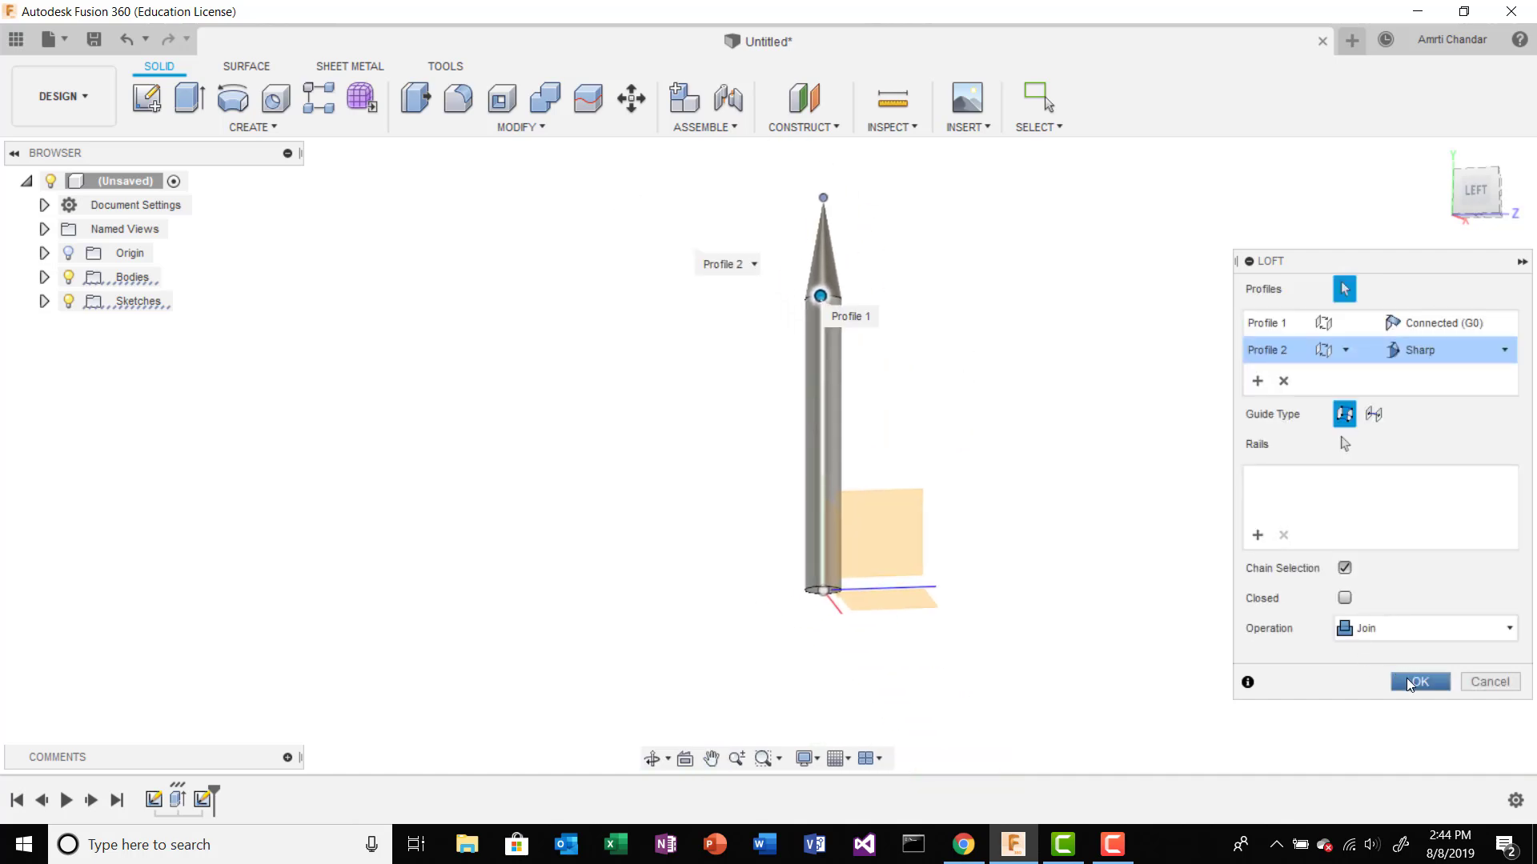
pyautogui.click(1416, 682)
# Step: Turn to the left view and start a new sketch on the left origin plane for the fin
pyautogui.moveTo(981, 411)
pyautogui.keyDown('shift'); pyautogui.mouseDown(button='middle')
pyautogui.moveTo(909, 504)
pyautogui.moveTo(988, 405)
pyautogui.mouseUp(button='middle'); pyautogui.keyUp('shift')
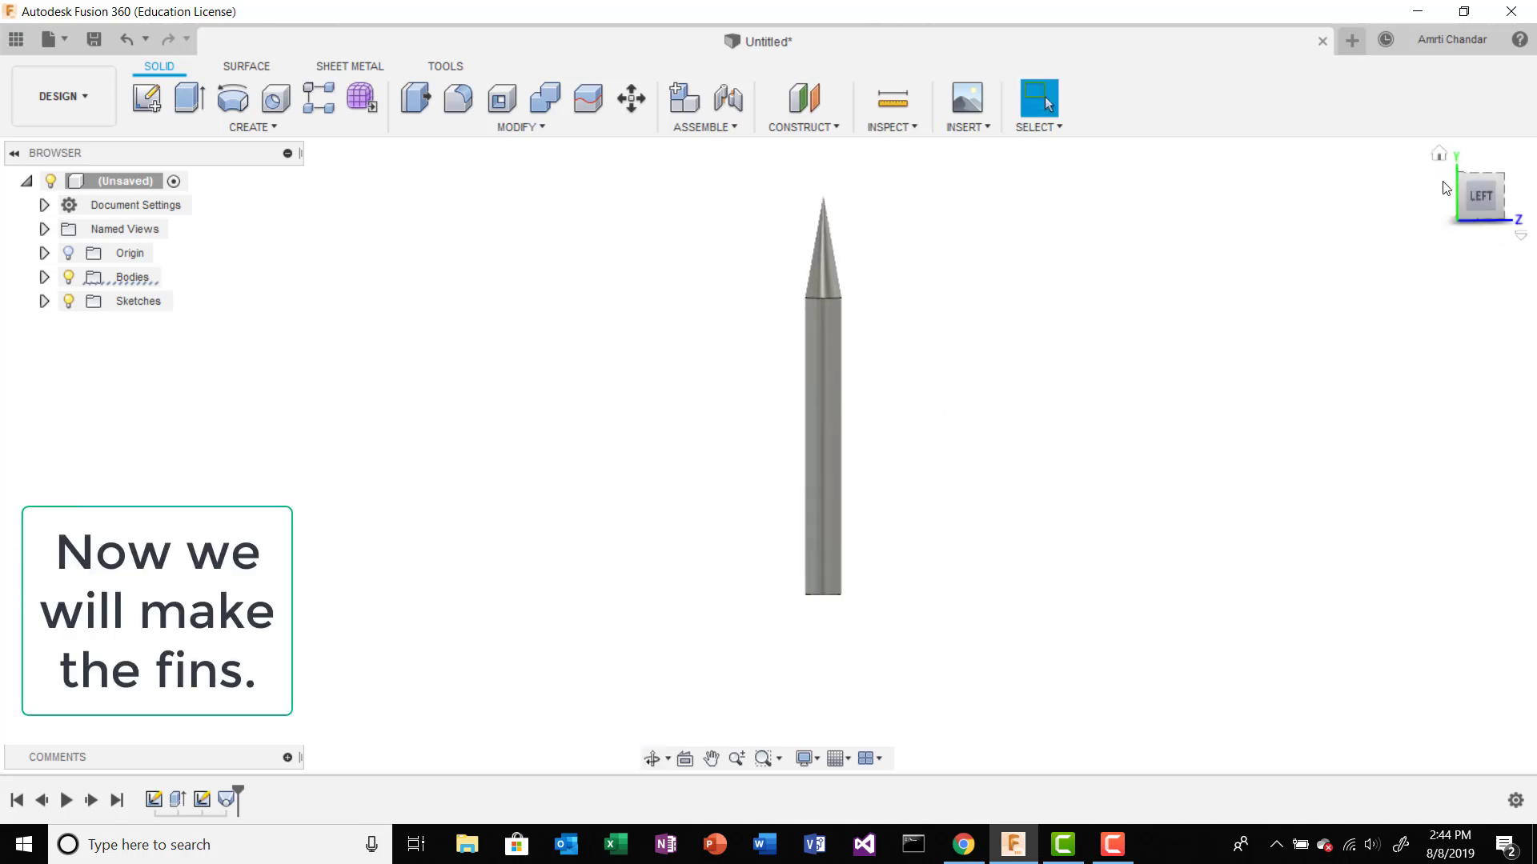
pyautogui.click(1478, 198)
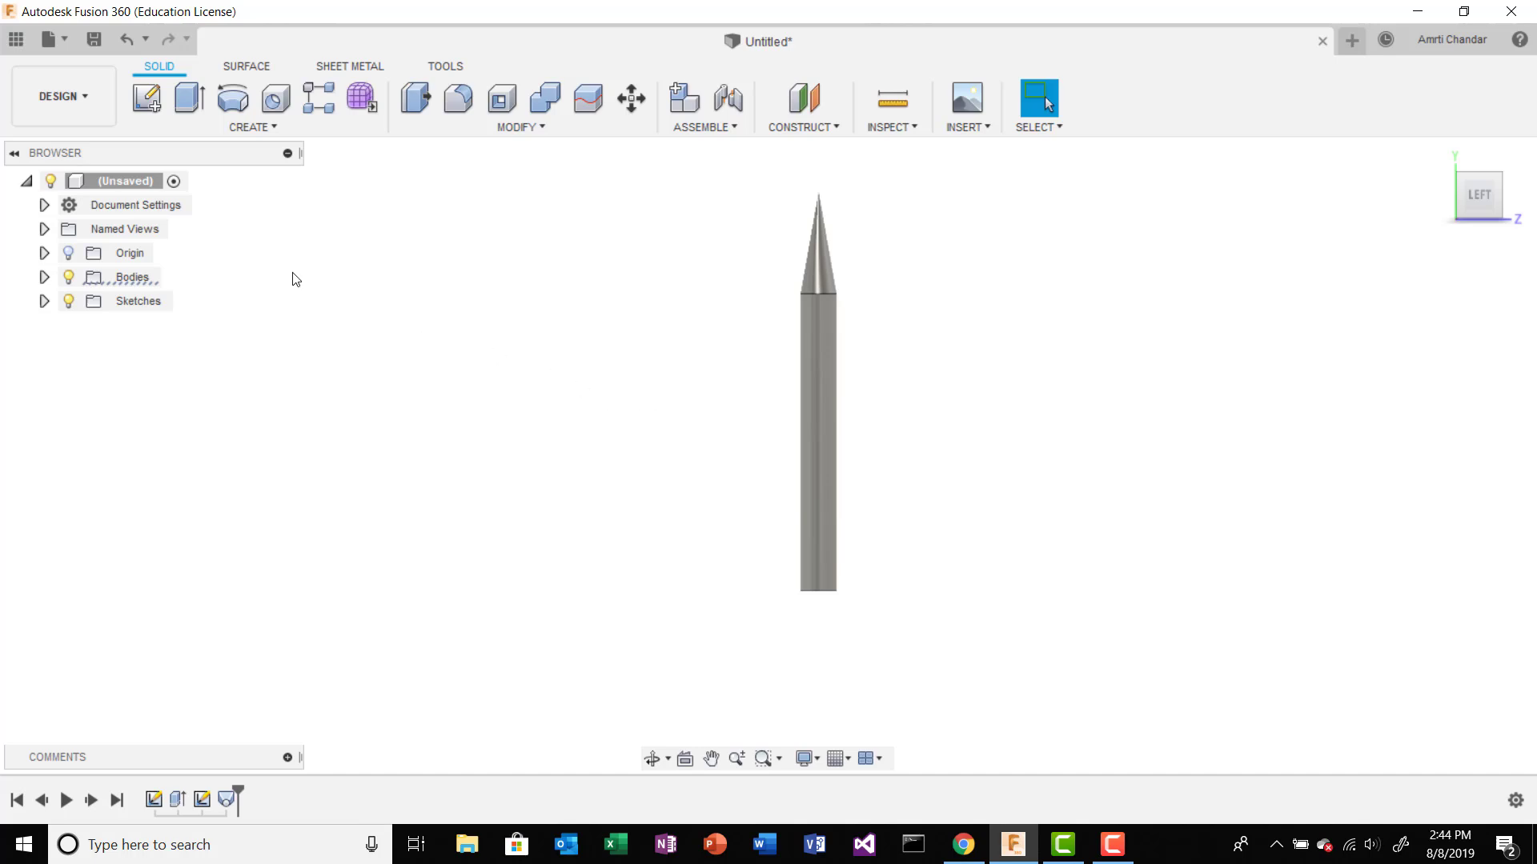
pyautogui.click(148, 99)
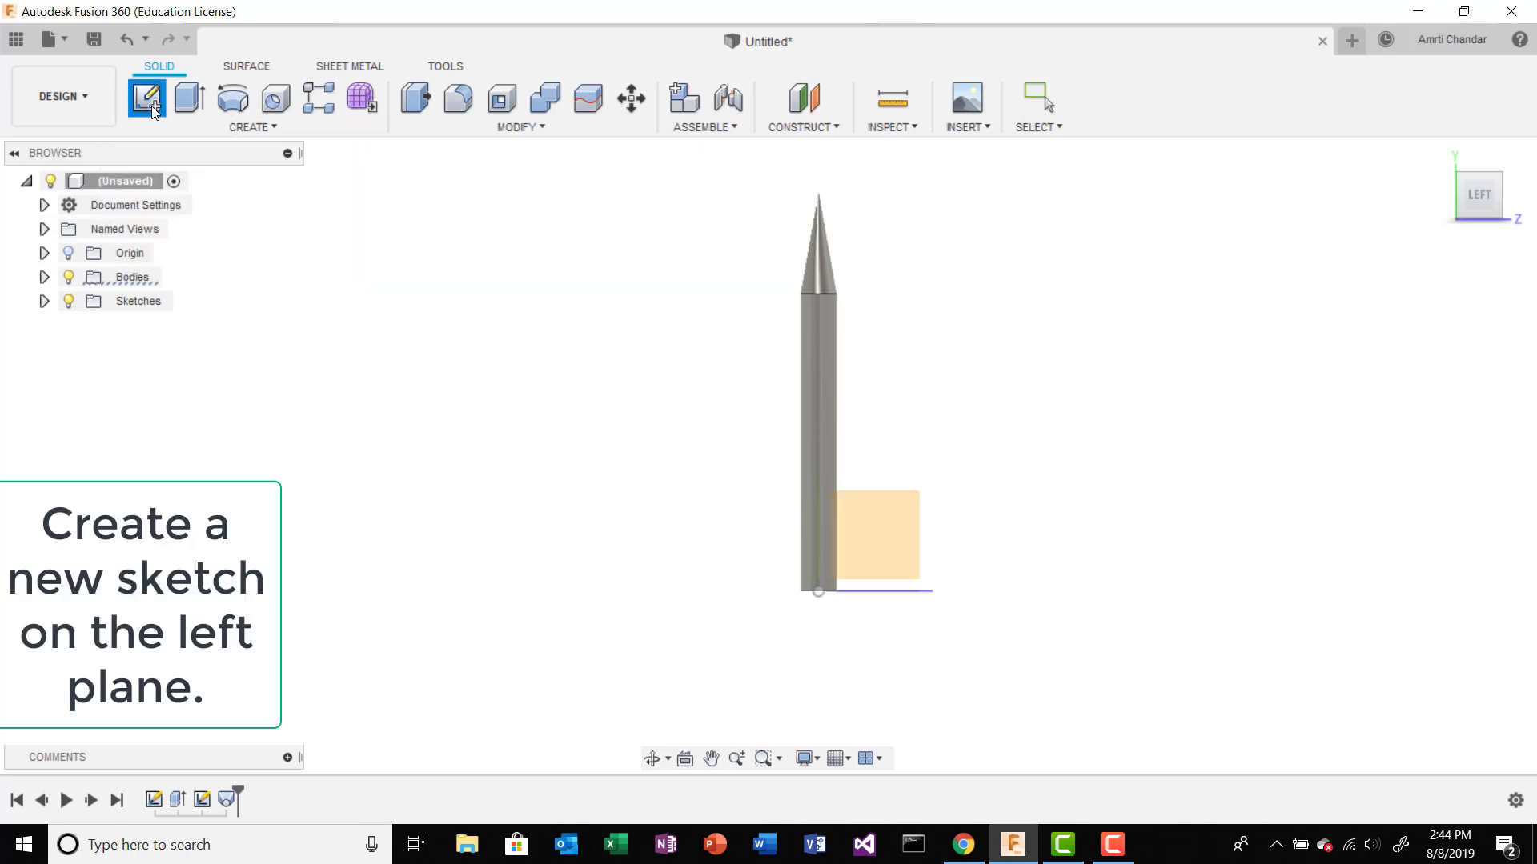
pyautogui.click(841, 543)
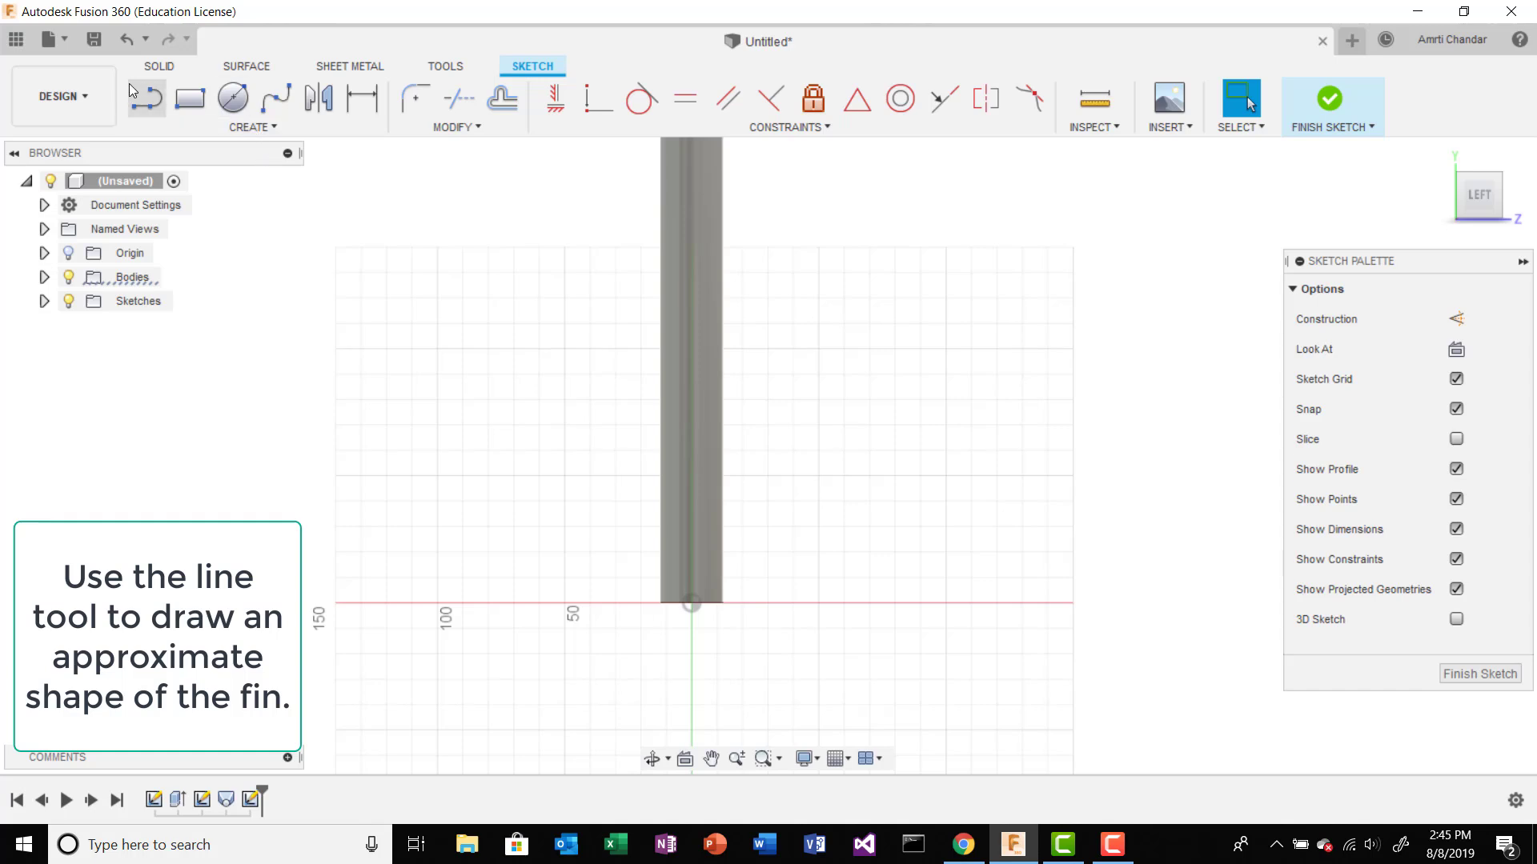
# Step: Sketch a closed four-sided fin outline along the cylinder's lower side, with a sloping upper edge about 124 mm long and a vertical outer edge
pyautogui.click(144, 98)
pyautogui.click(717, 349)
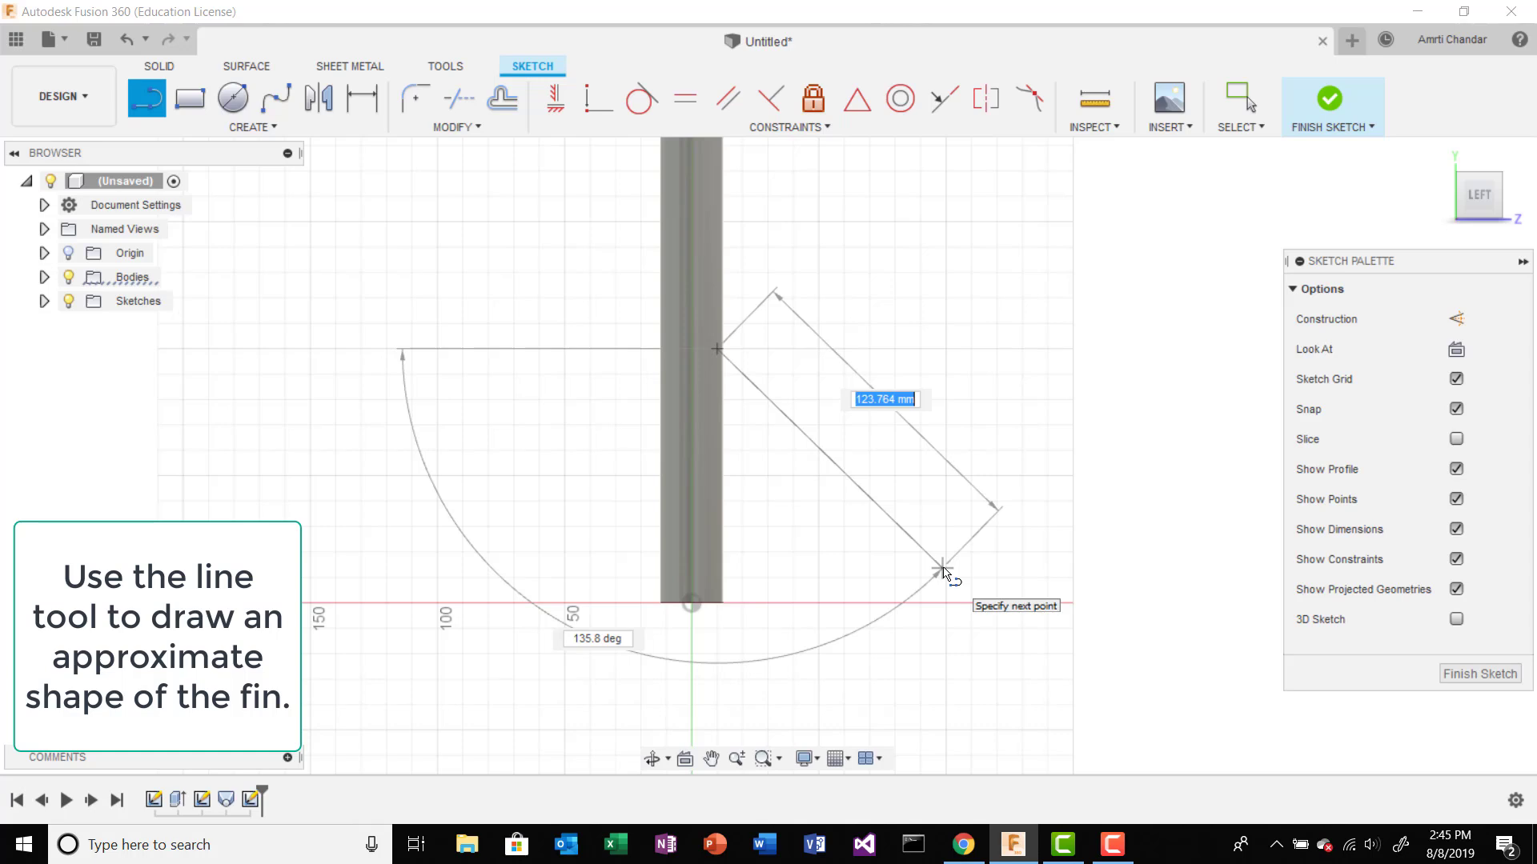
pyautogui.click(942, 570)
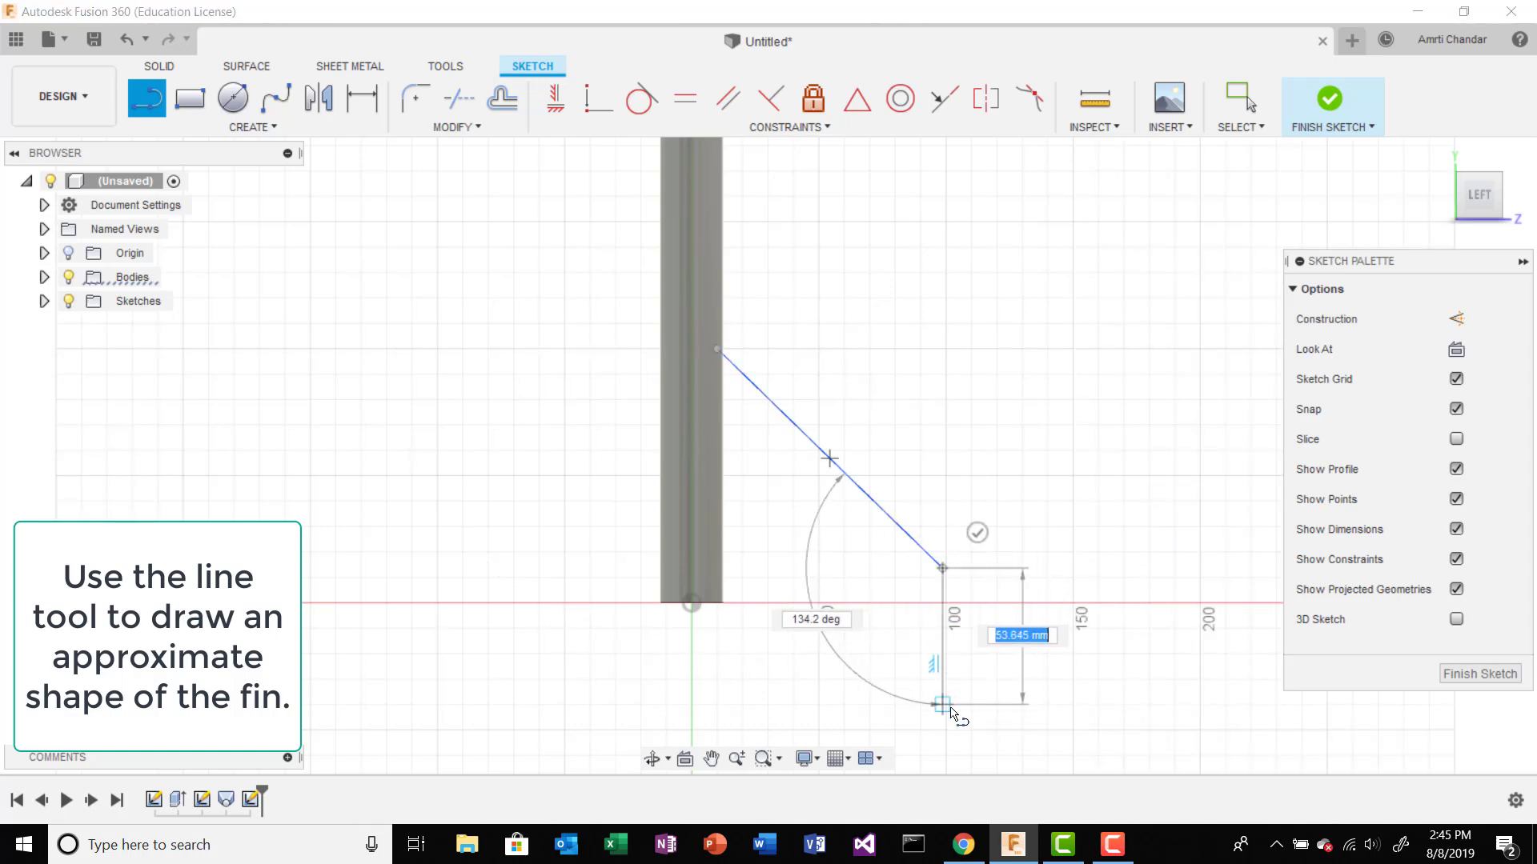
pyautogui.click(943, 727)
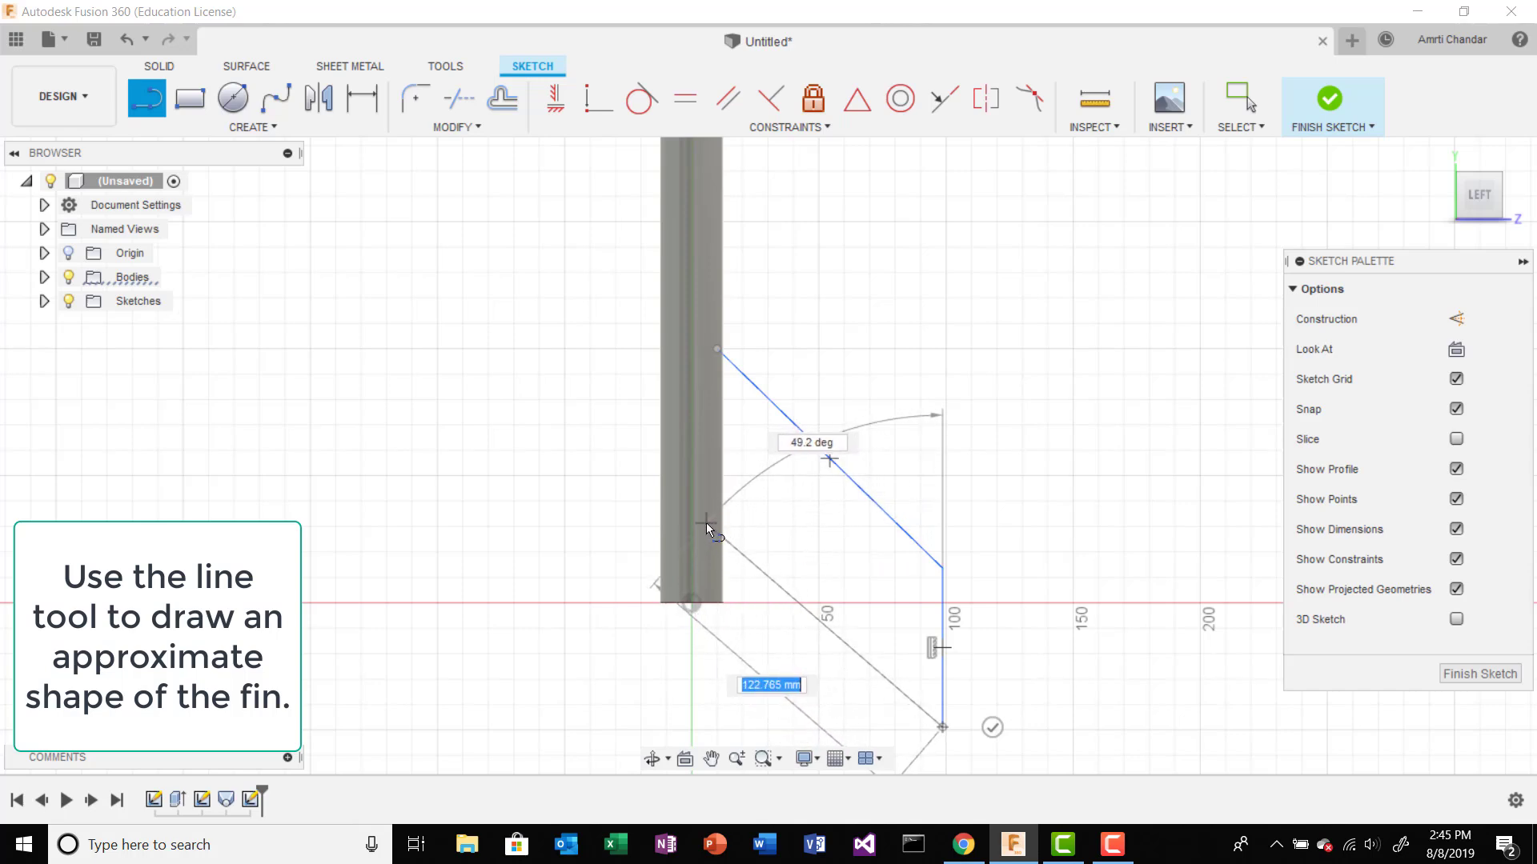
pyautogui.click(718, 604)
pyautogui.click(714, 349)
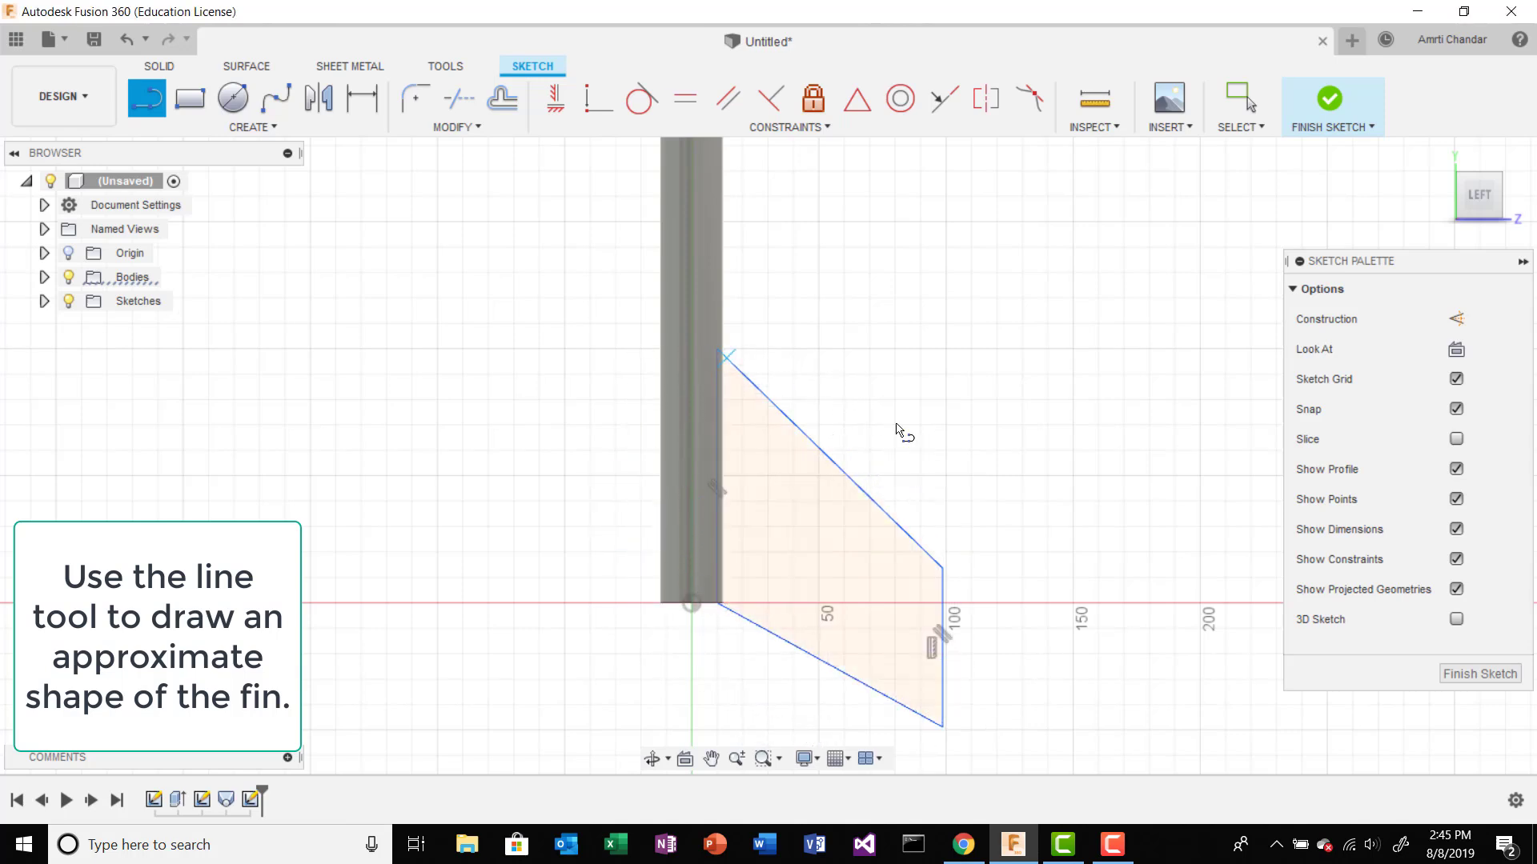
pyautogui.press('Escape')
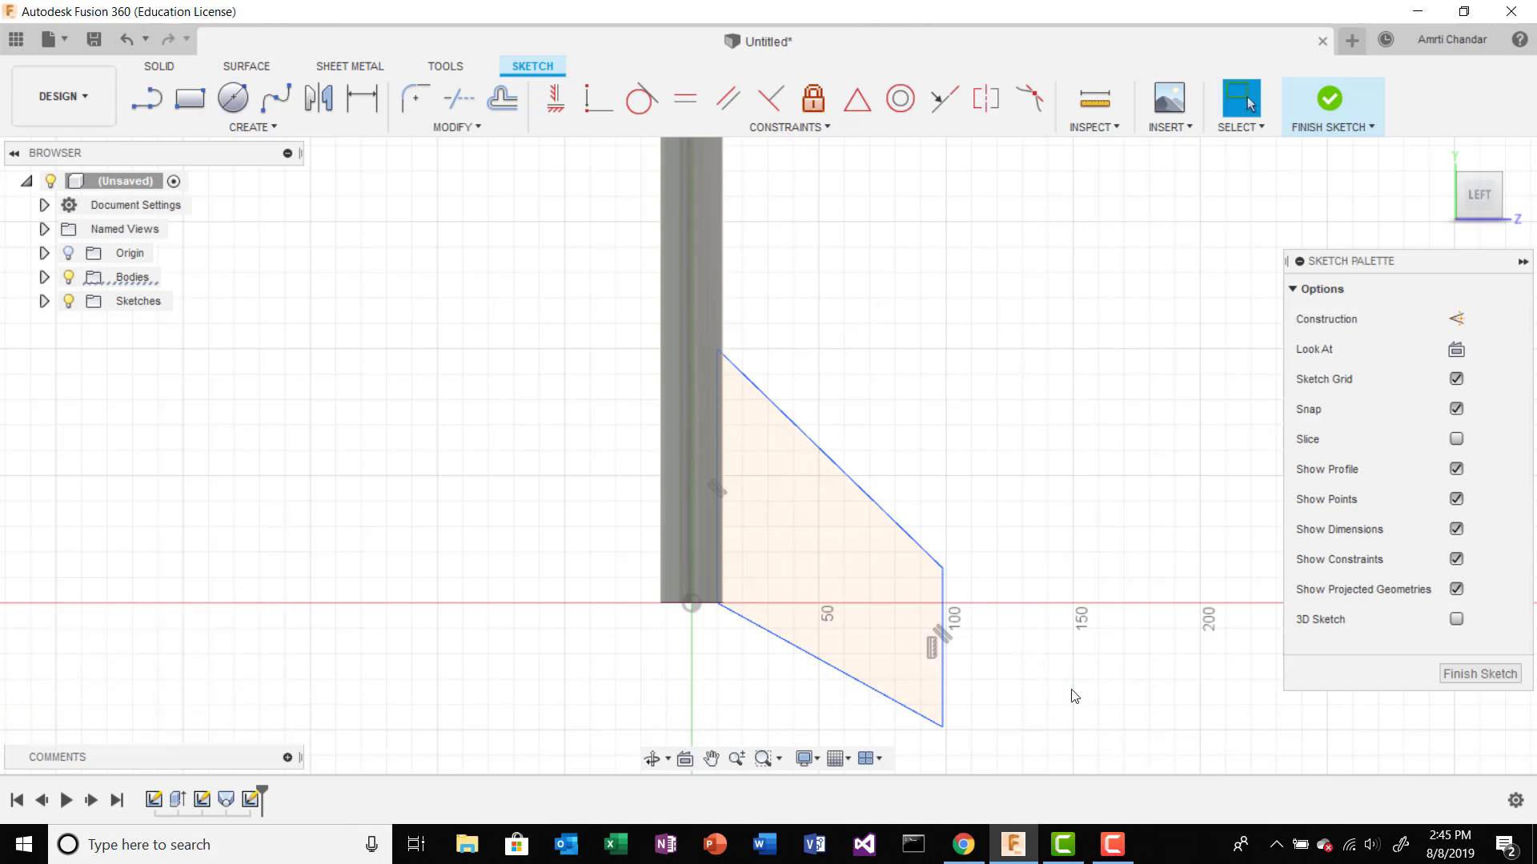
# Step: Reshape the fin into a narrower swept outline with its upper inner corner at Y 80, Z 10 mm and outer edge about 40 mm, and finish the sketch
pyautogui.scroll(-3, 986, 653)
pyautogui.moveTo(986, 655); pyautogui.dragTo(1076, 690, button='middle')
pyautogui.scroll(2, 1077, 689)
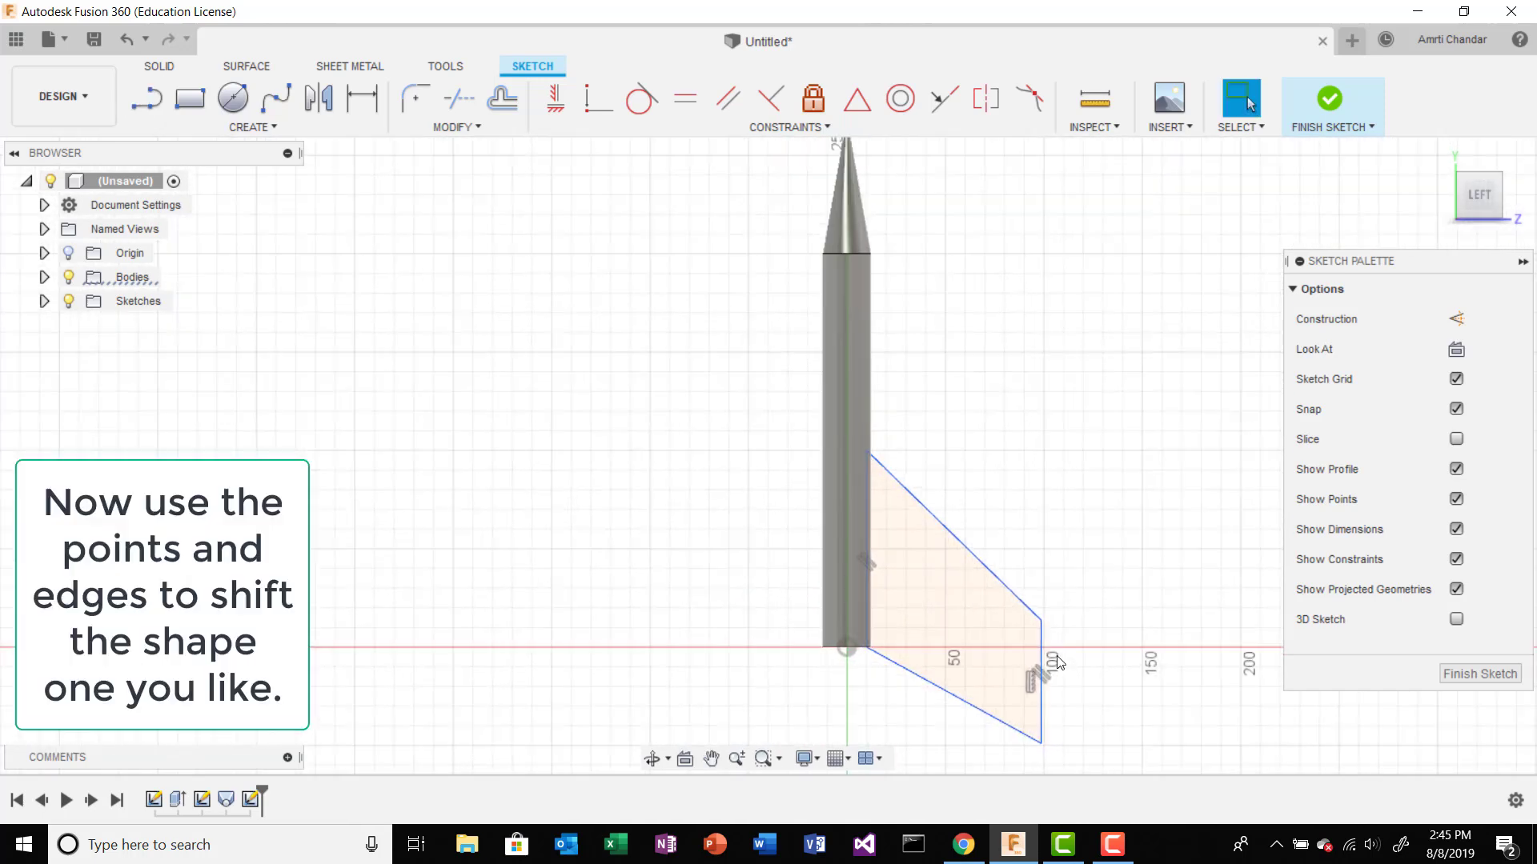
pyautogui.moveTo(948, 531)
pyautogui.mouseDown()
pyautogui.moveTo(1008, 638)
pyautogui.moveTo(1063, 690)
pyautogui.moveTo(986, 693)
pyautogui.moveTo(978, 713)
pyautogui.moveTo(985, 676)
pyautogui.moveTo(972, 715)
pyautogui.moveTo(986, 728)
pyautogui.mouseUp()
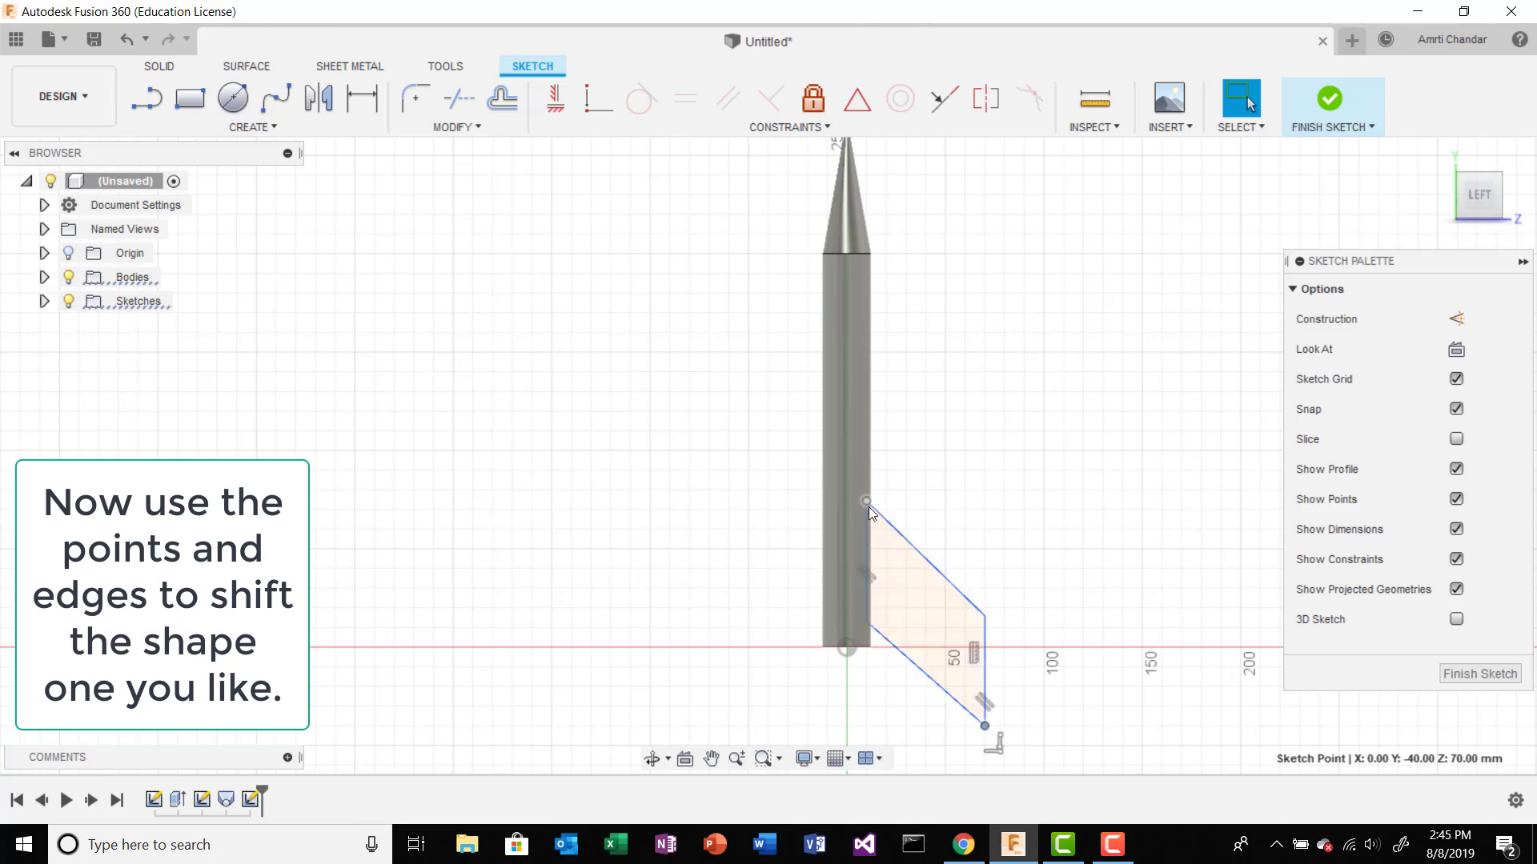
pyautogui.moveTo(866, 518)
pyautogui.mouseDown()
pyautogui.moveTo(866, 560)
pyautogui.moveTo(879, 531)
pyautogui.moveTo(866, 516)
pyautogui.mouseUp()
pyautogui.moveTo(914, 561)
pyautogui.mouseDown()
pyautogui.moveTo(910, 602)
pyautogui.moveTo(910, 587)
pyautogui.mouseUp()
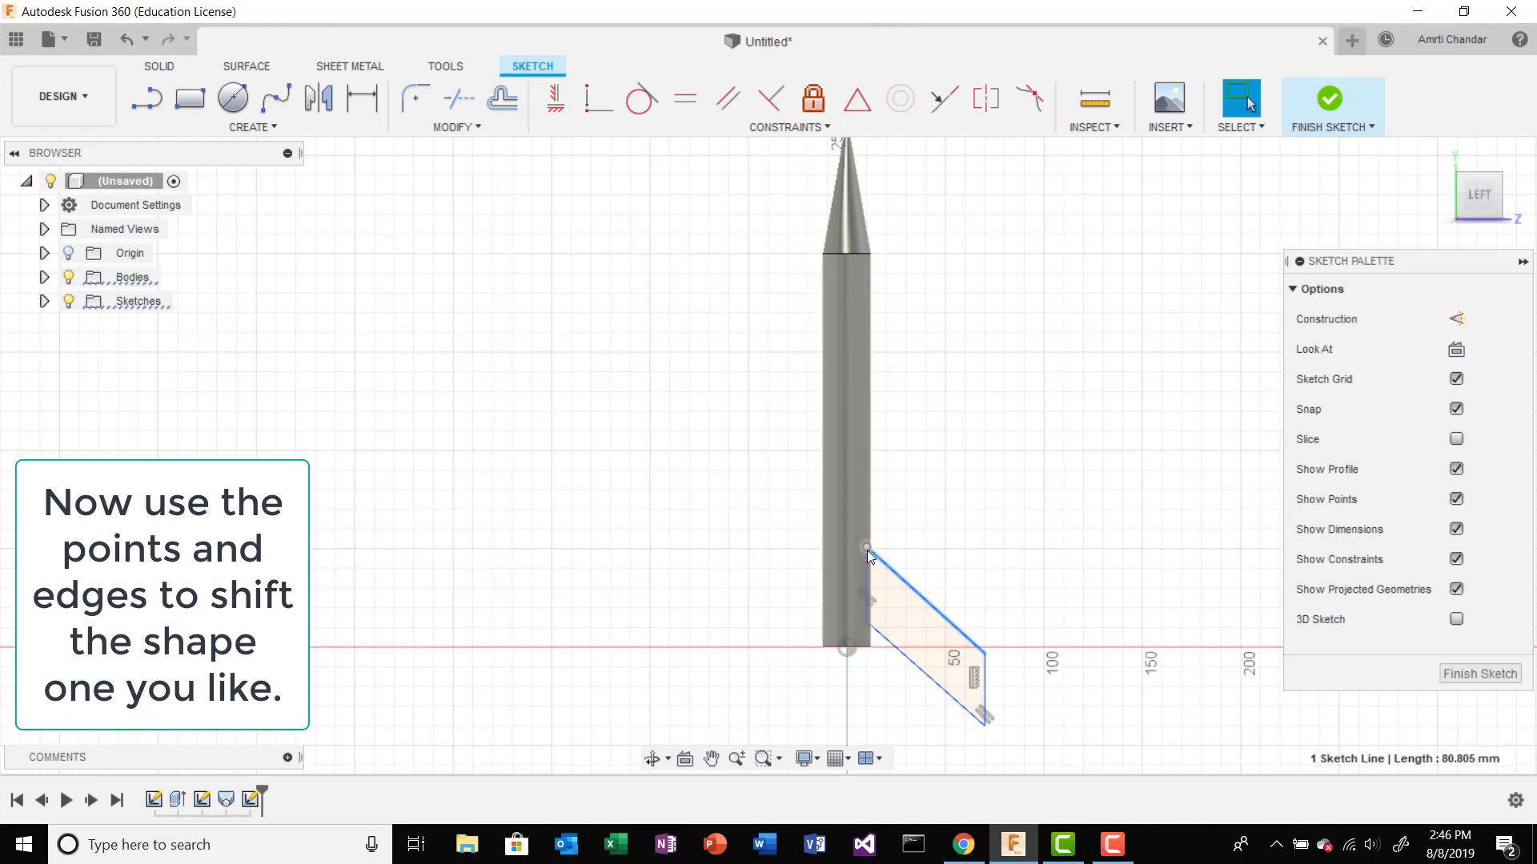
pyautogui.moveTo(868, 552); pyautogui.dragTo(866, 491)
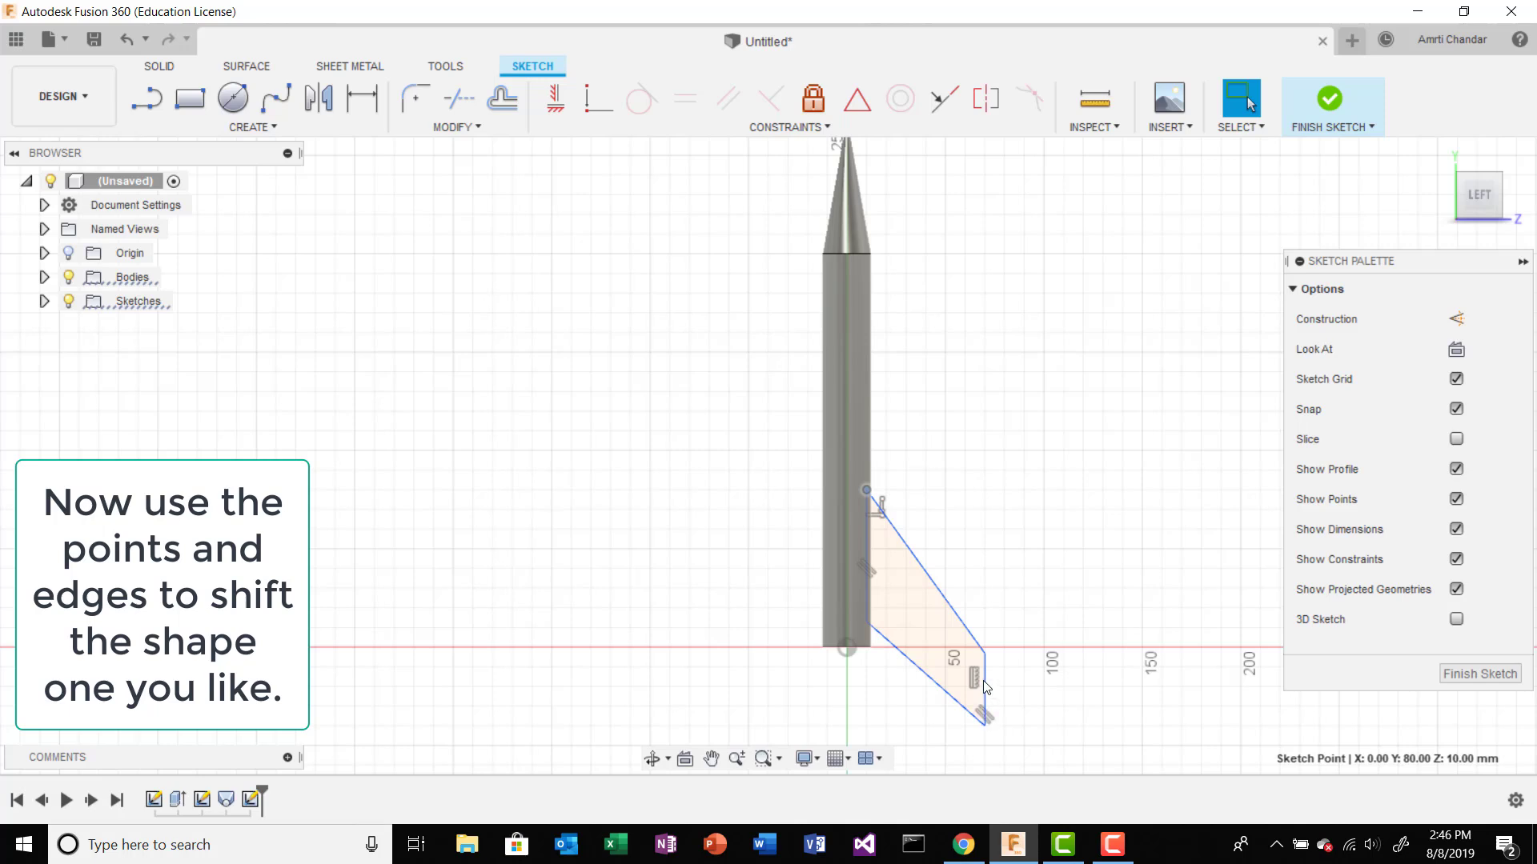
pyautogui.moveTo(978, 681); pyautogui.dragTo(970, 672)
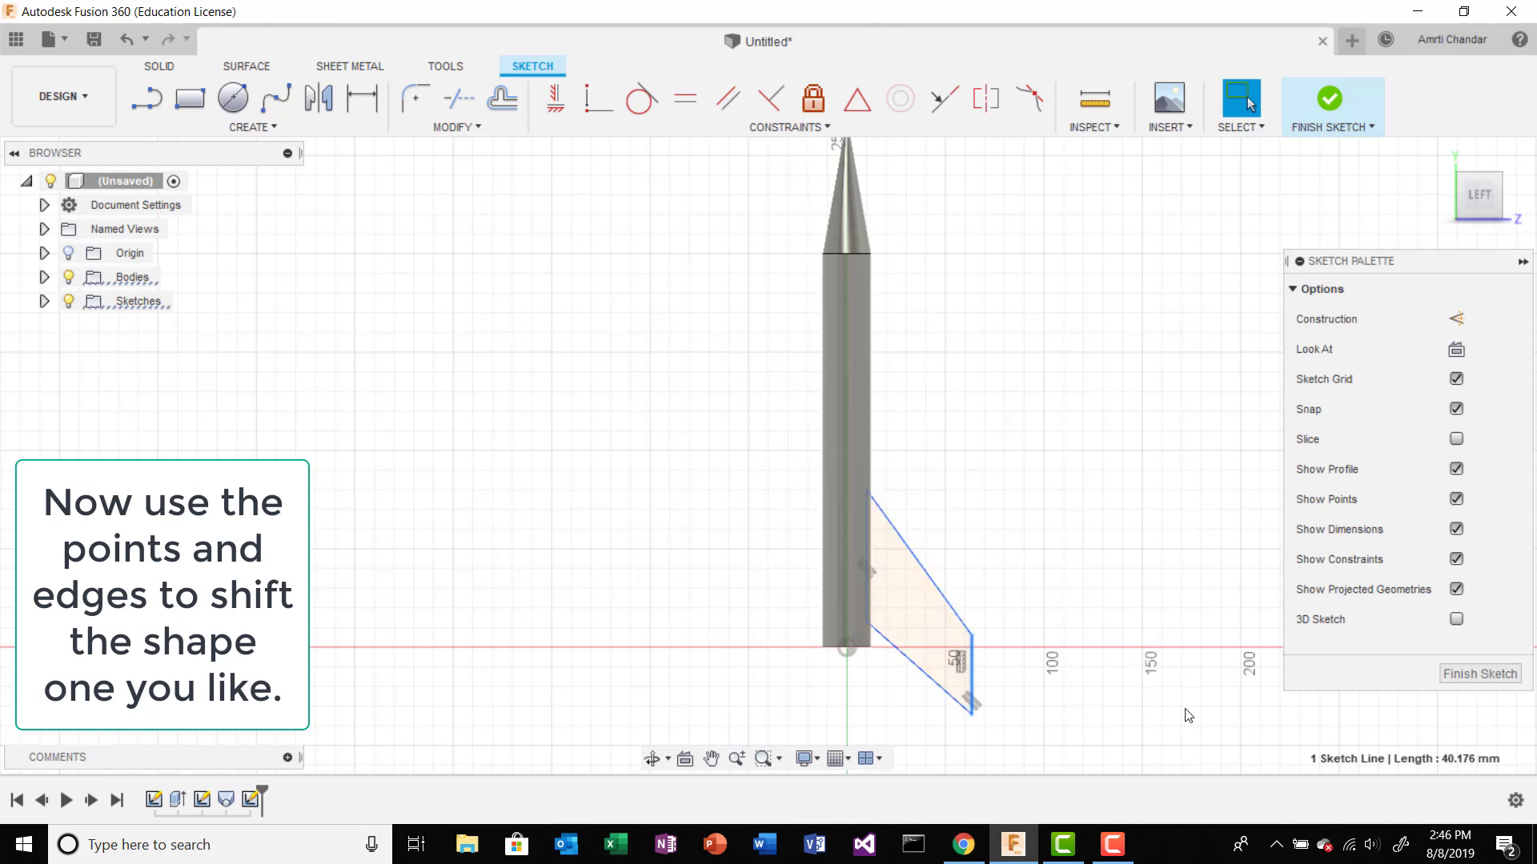
pyautogui.click(1481, 675)
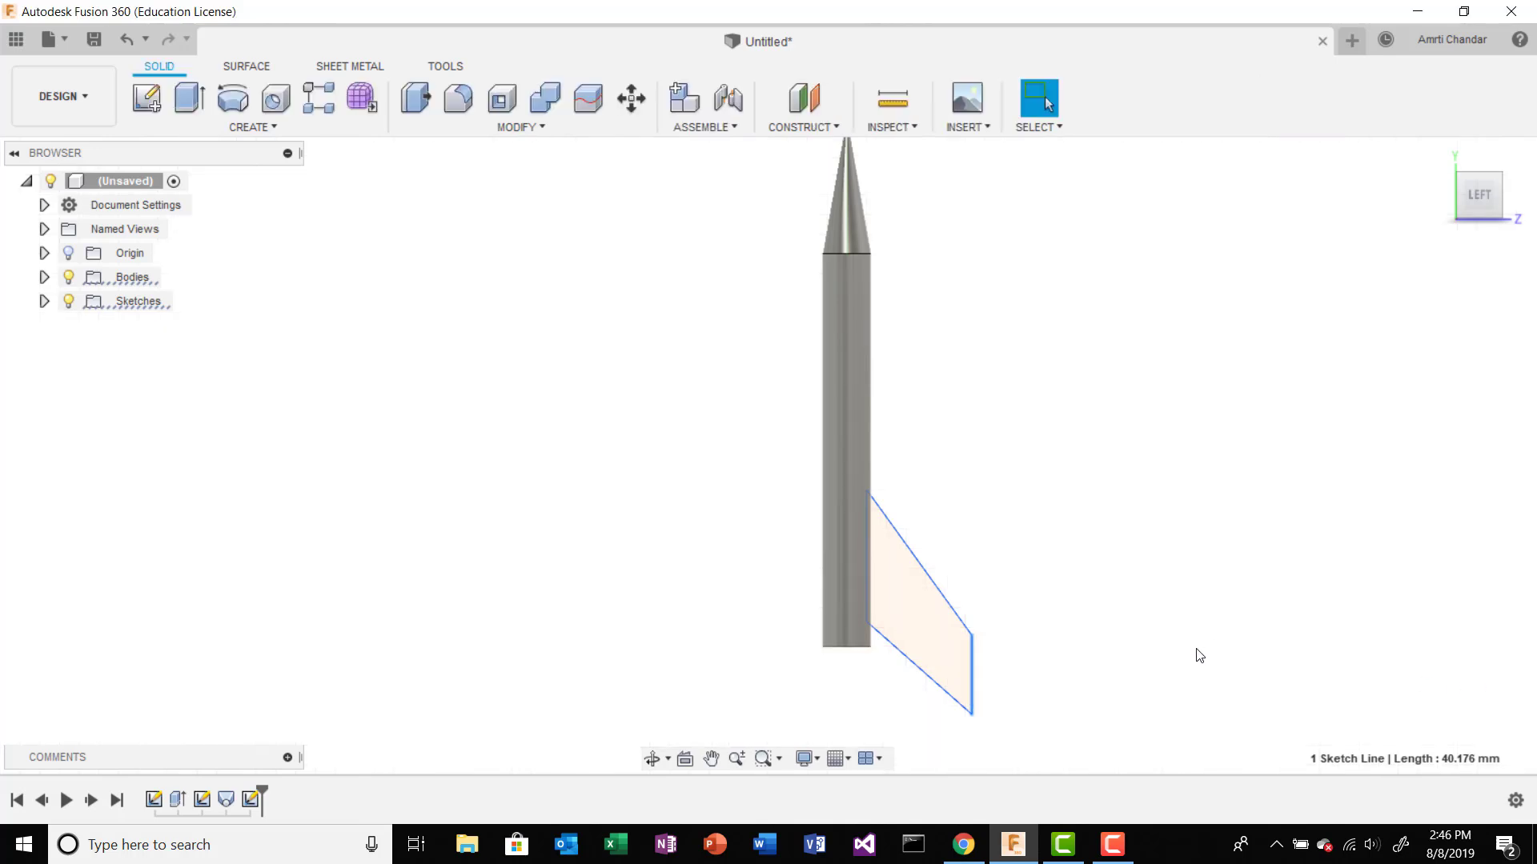
# Step: Start an extrusion of the fin profile and set its direction to Symmetric
pyautogui.keyDown('shift'); pyautogui.moveTo(1199, 656); pyautogui.dragTo(1165, 640, button='middle'); pyautogui.keyUp('shift')
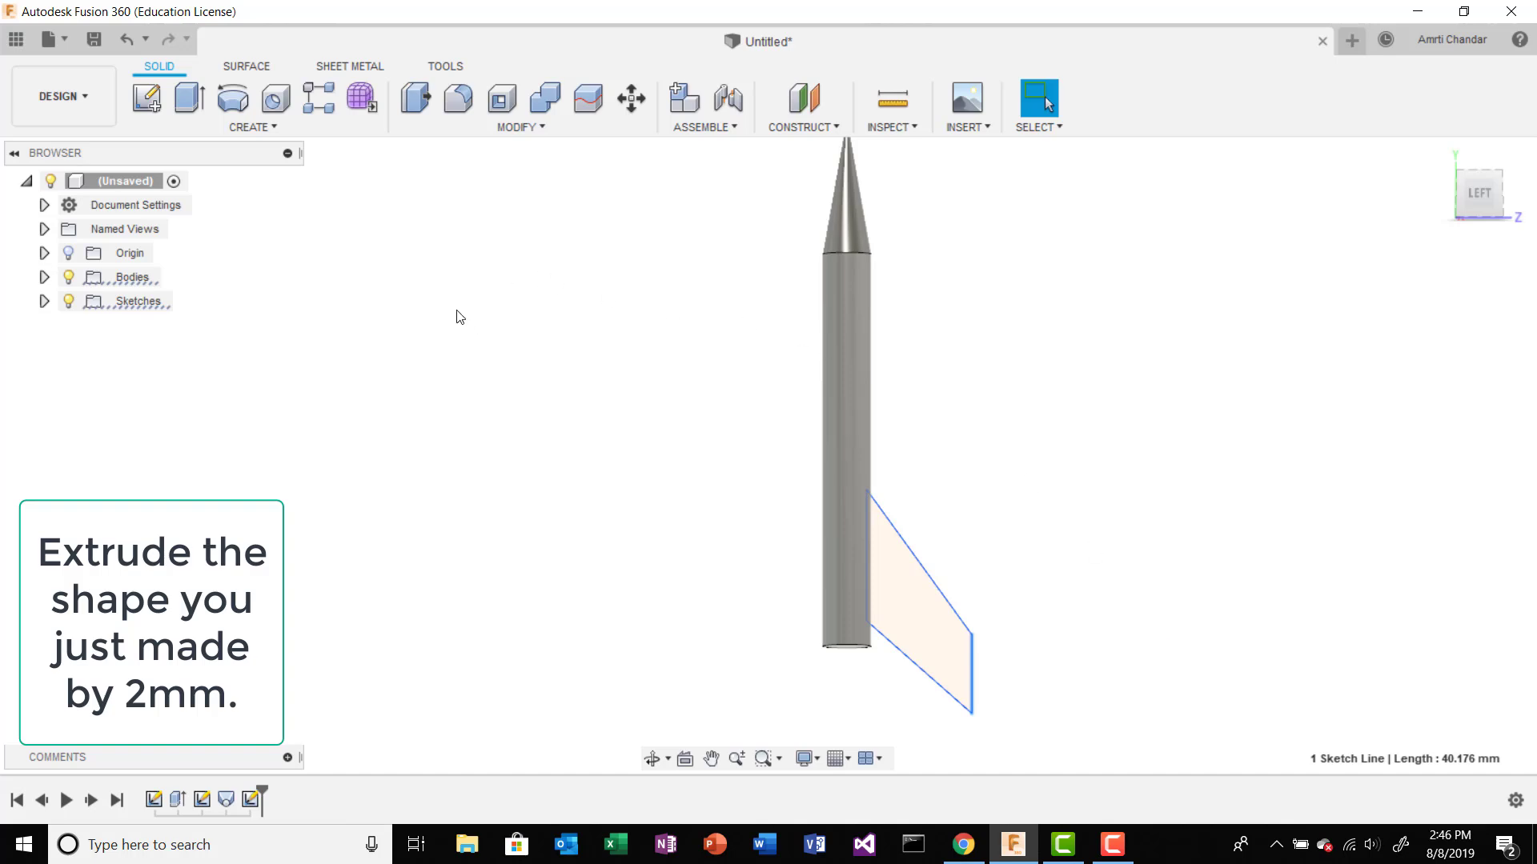
pyautogui.click(189, 99)
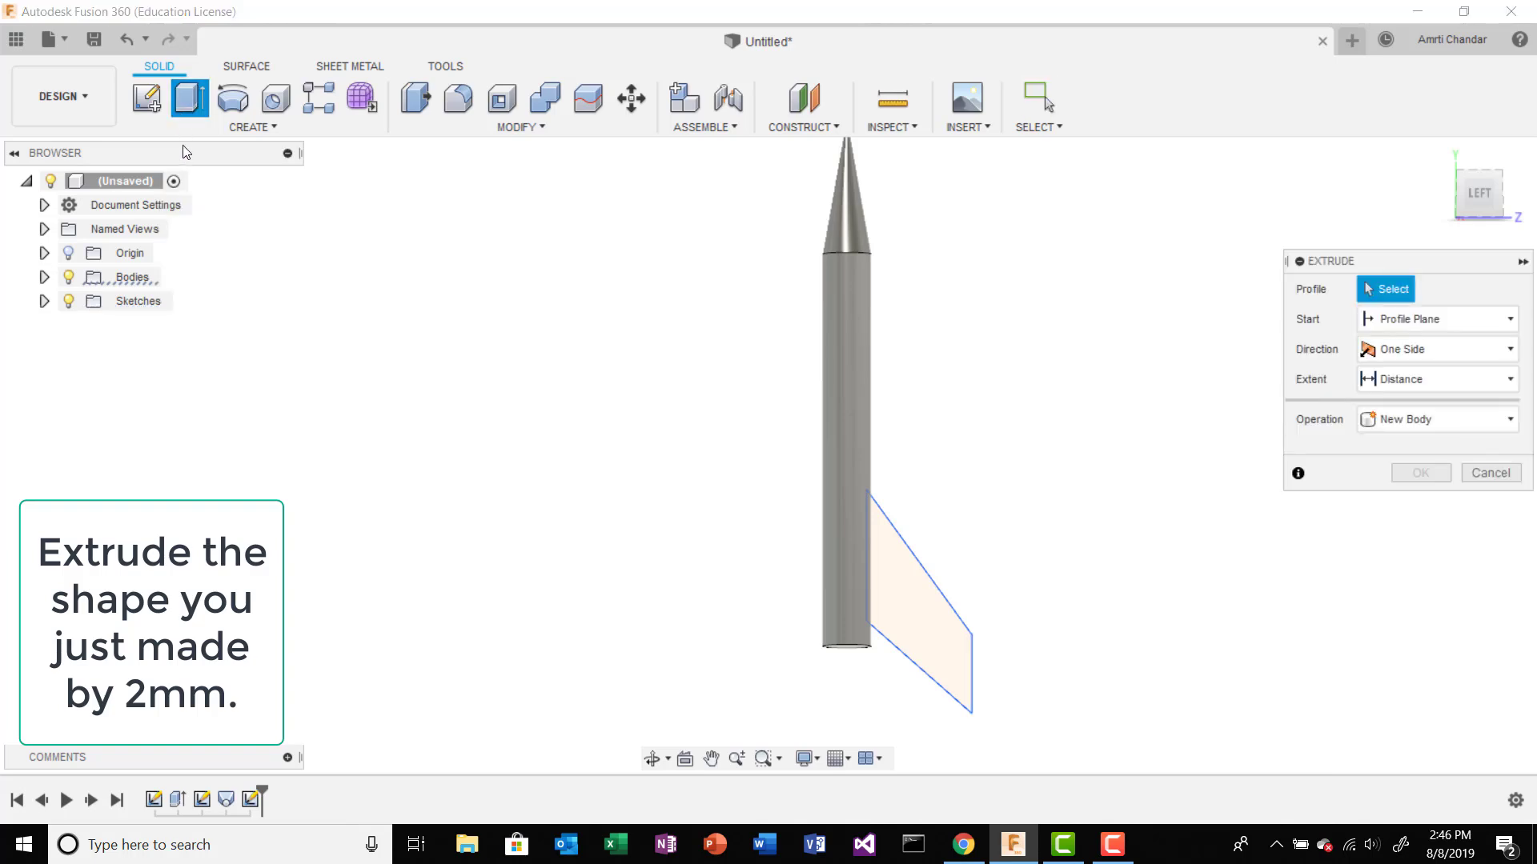
pyautogui.click(930, 625)
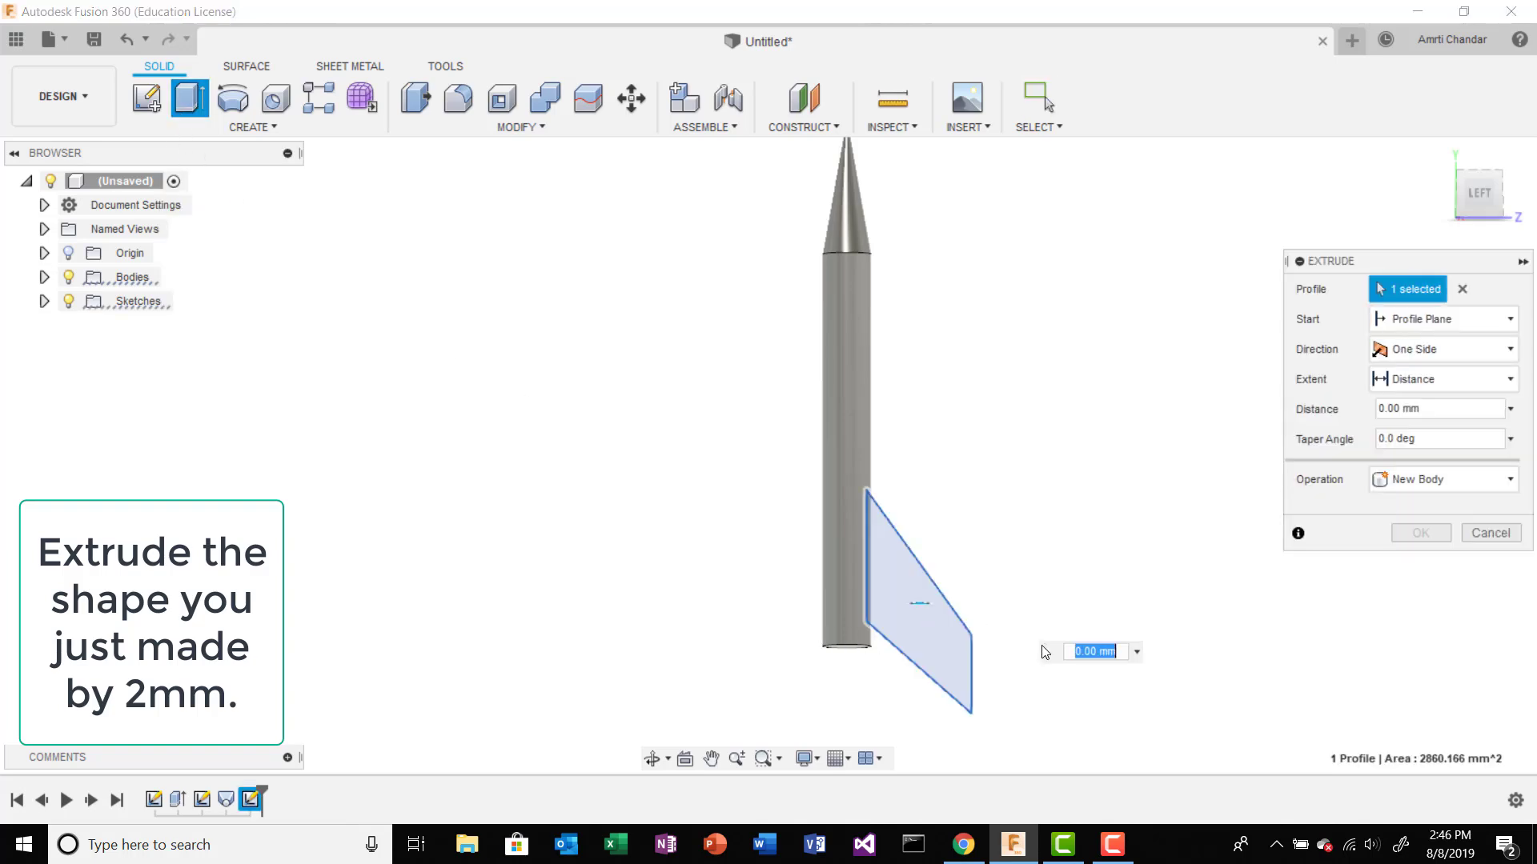
pyautogui.keyDown('shift'); pyautogui.moveTo(1015, 628); pyautogui.dragTo(918, 637, button='middle'); pyautogui.keyUp('shift')
pyautogui.scroll(2, 917, 637)
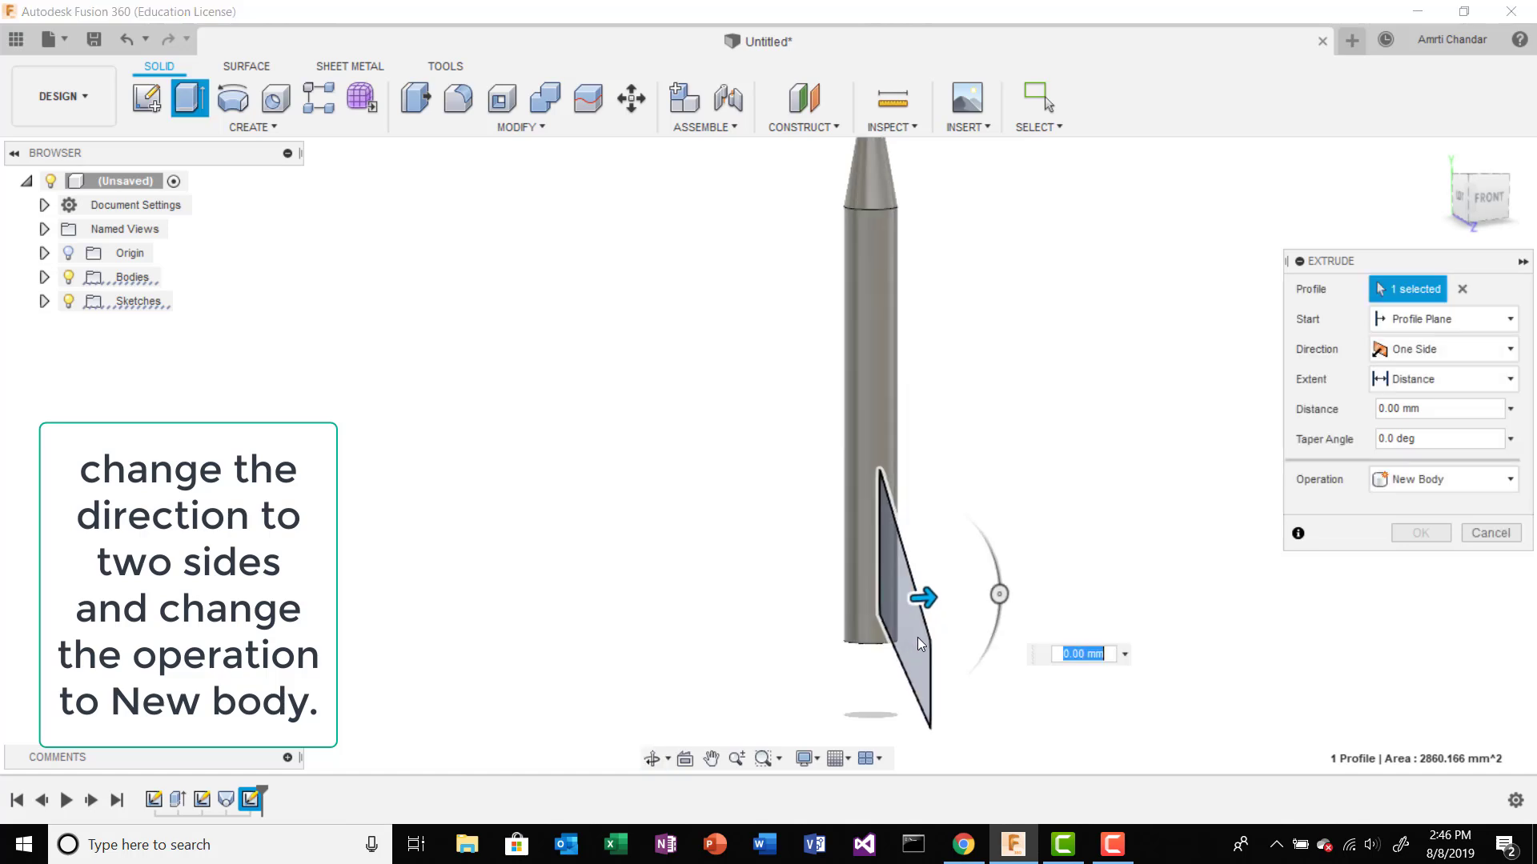
pyautogui.scroll(1, 778, 596)
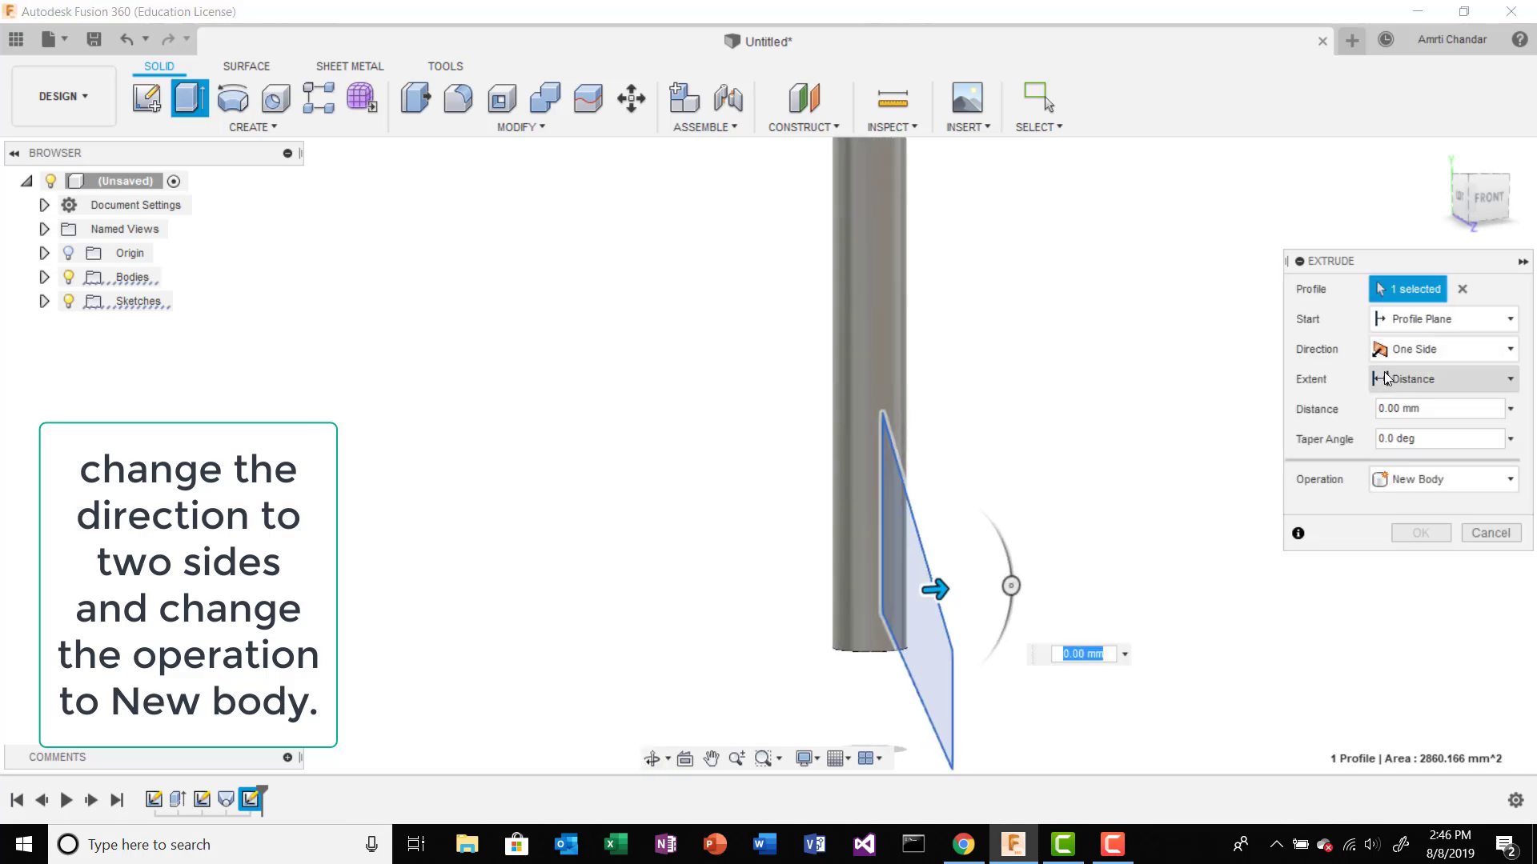
pyautogui.click(1409, 359)
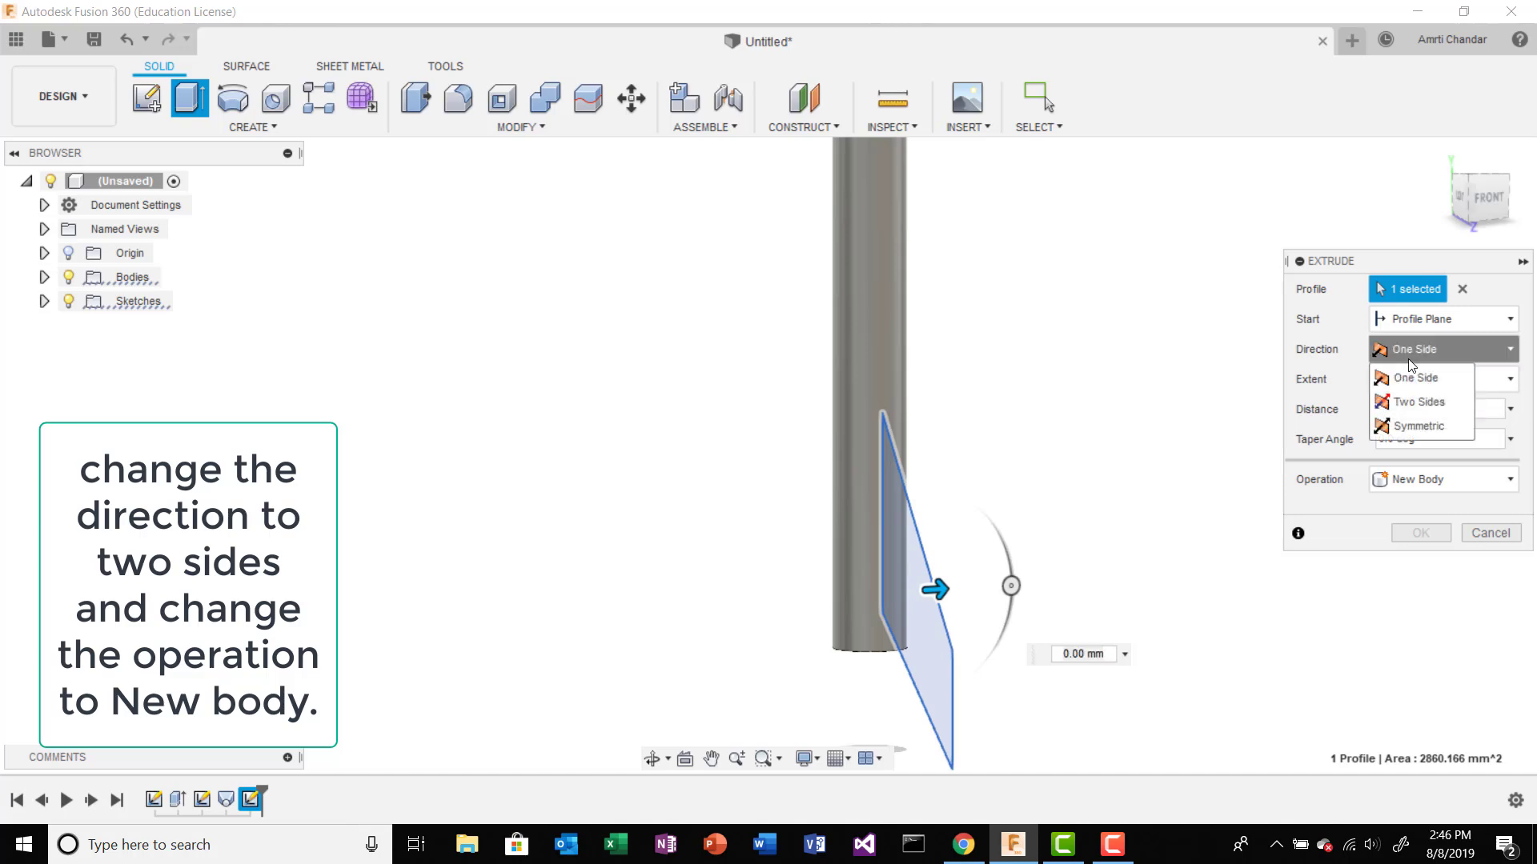
pyautogui.click(1418, 428)
pyautogui.scroll(3, 944, 597)
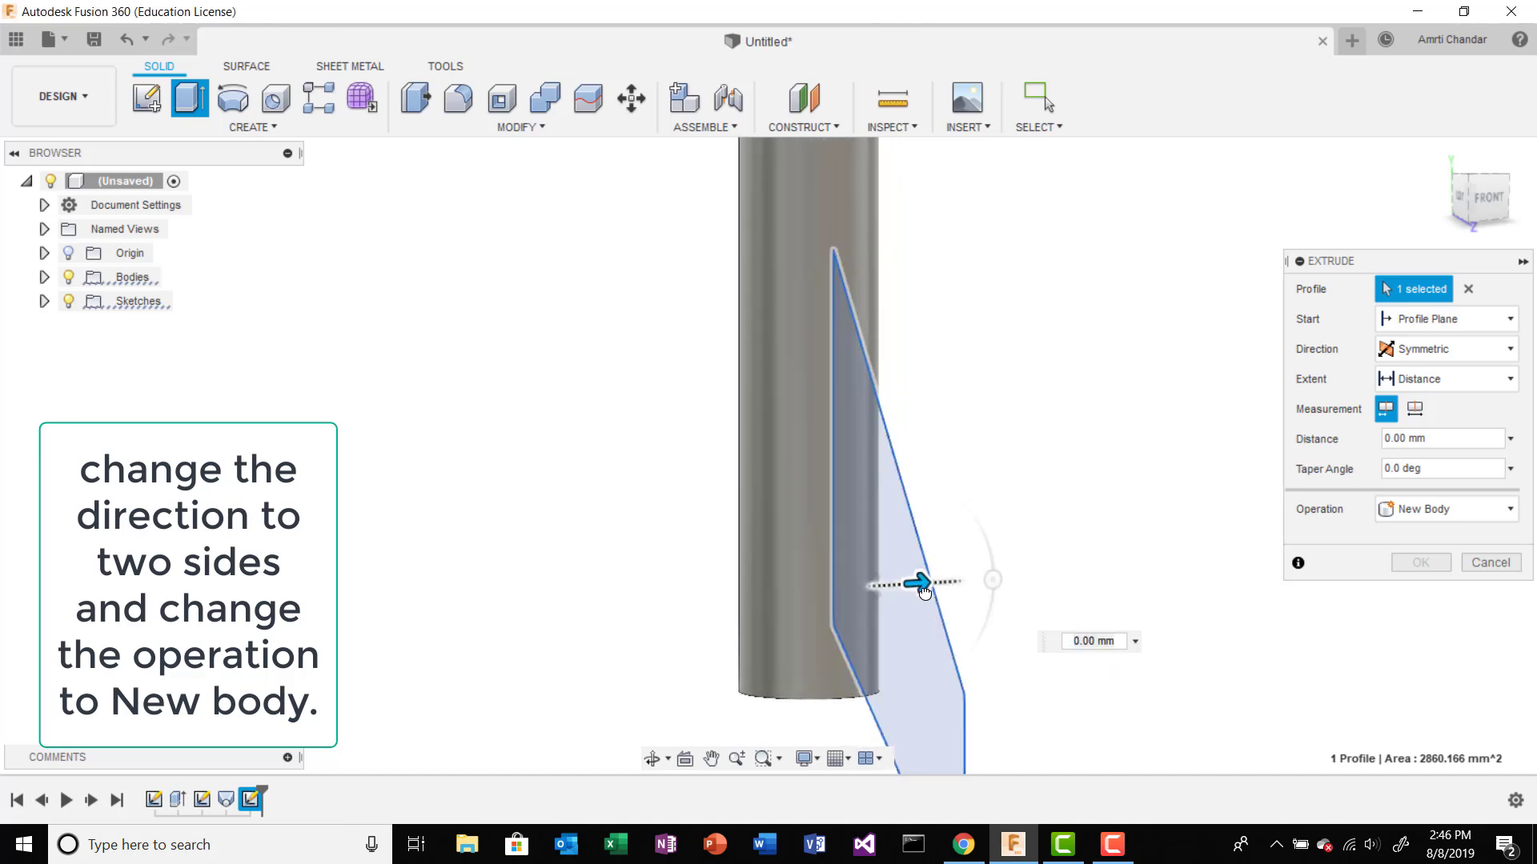
# Step: Extrude the fin profile symmetrically by a distance of 2 mm with the operation set to New Body
pyautogui.moveTo(931, 590)
pyautogui.mouseDown()
pyautogui.moveTo(948, 587)
pyautogui.moveTo(927, 588)
pyautogui.mouseUp()
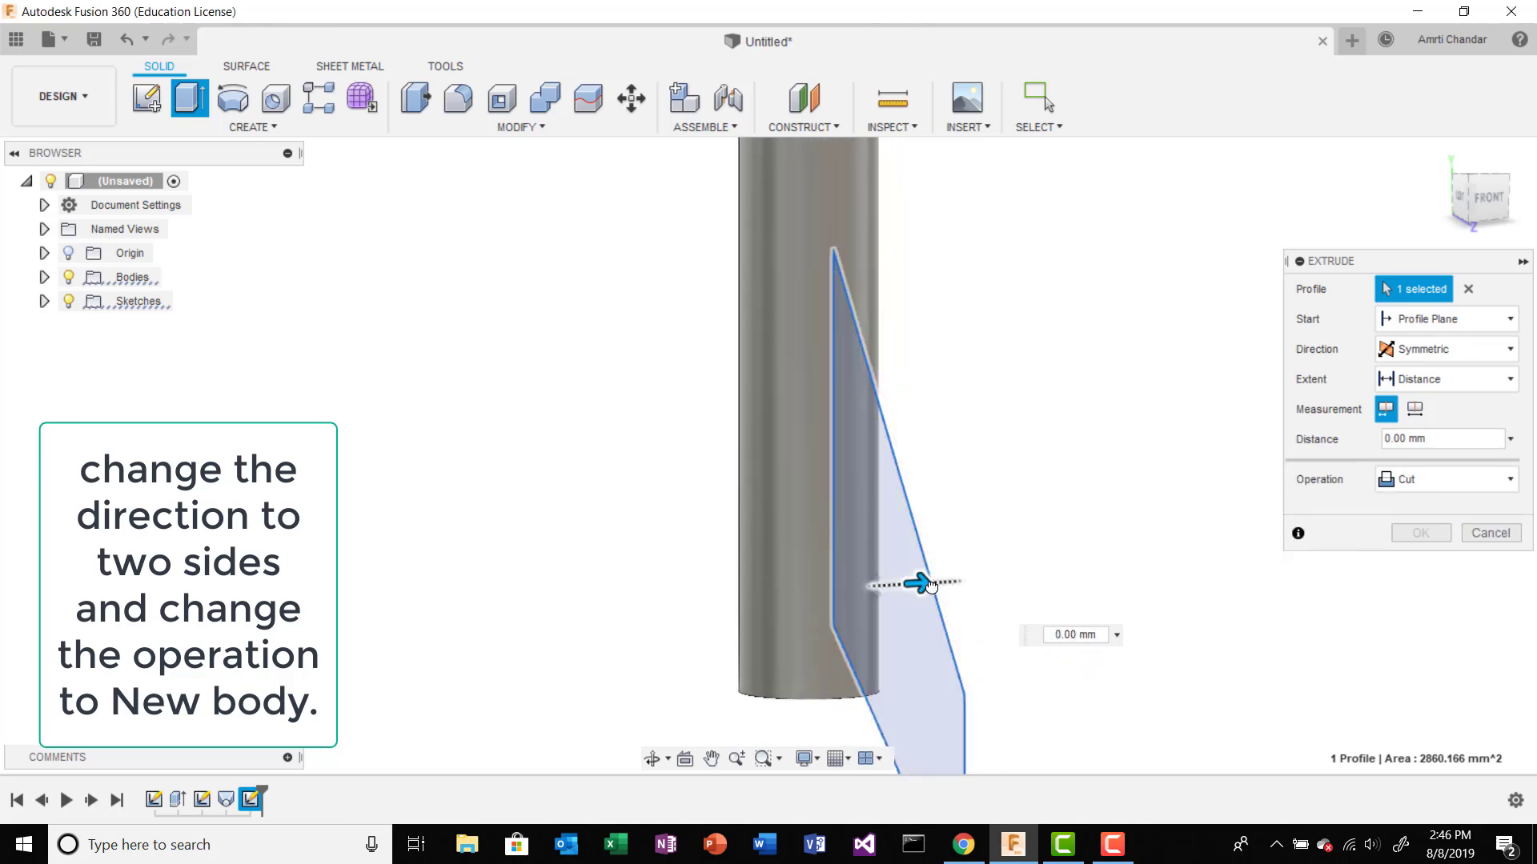
pyautogui.click(1452, 482)
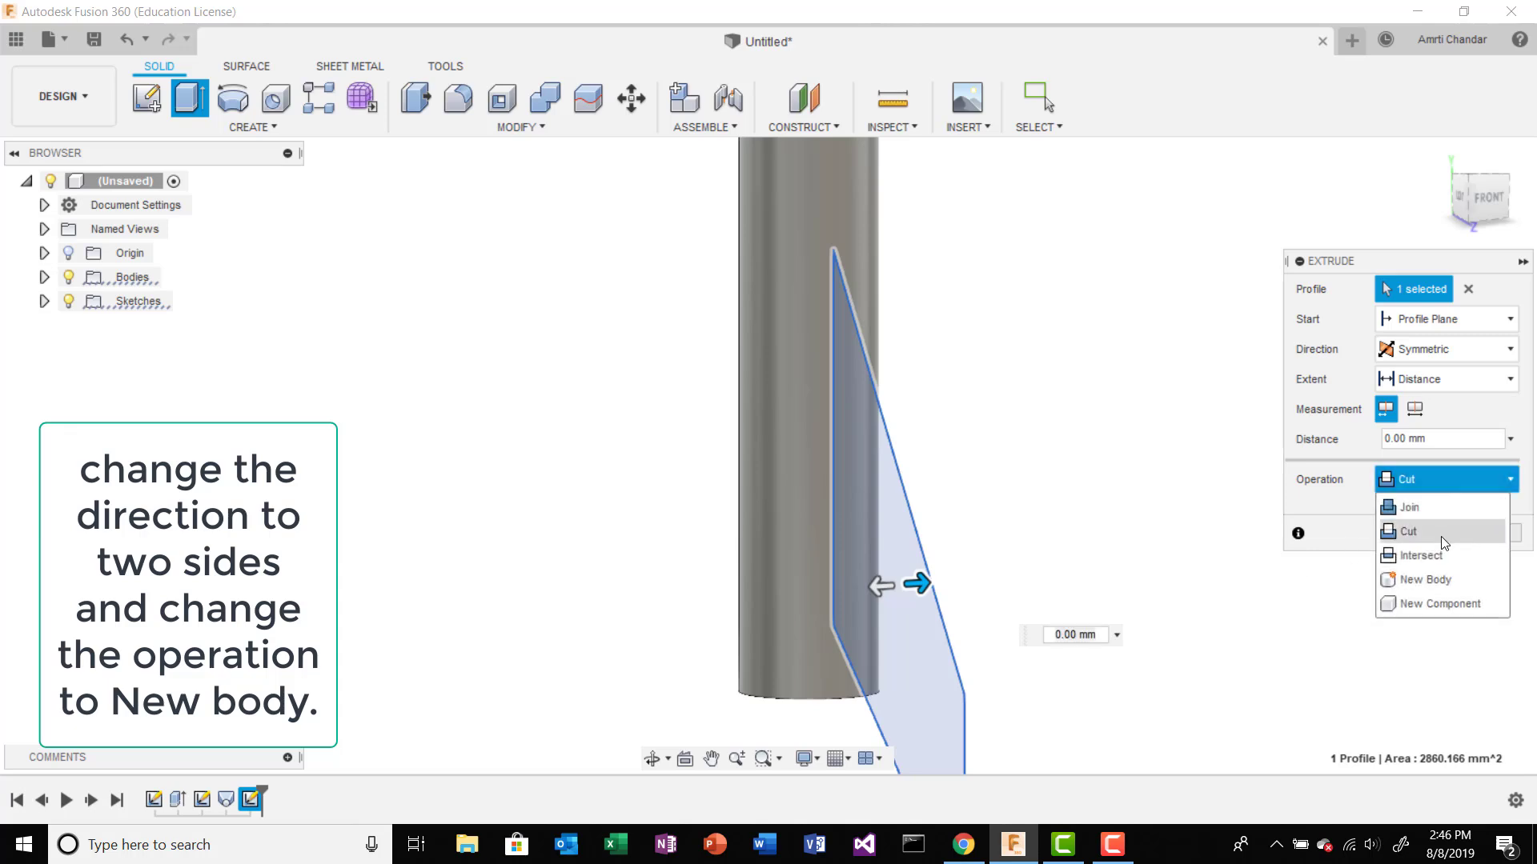
pyautogui.click(1442, 578)
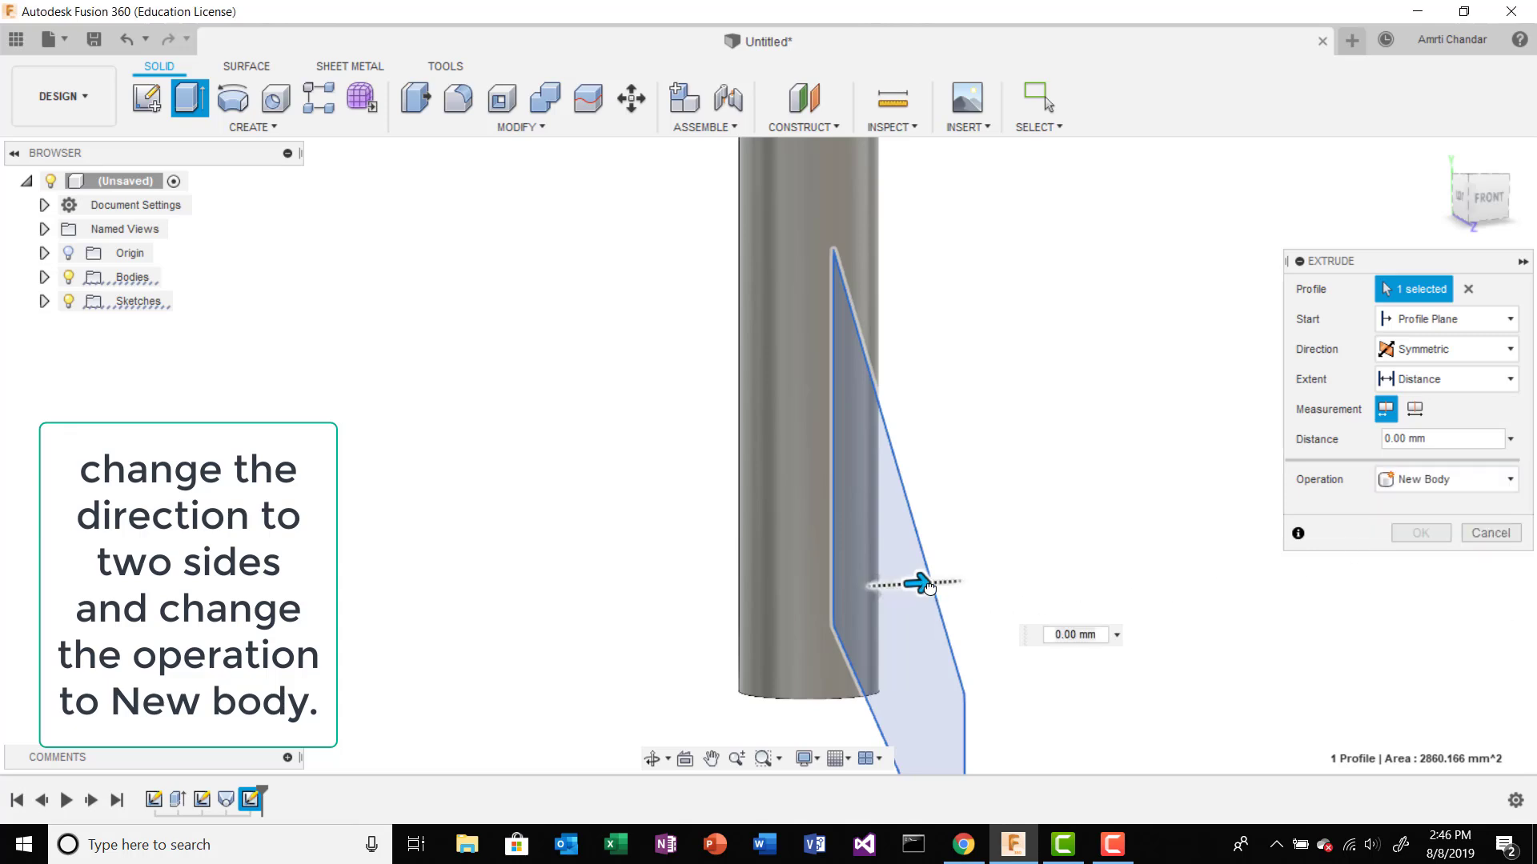
pyautogui.moveTo(918, 583)
pyautogui.mouseDown()
pyautogui.moveTo(945, 586)
pyautogui.moveTo(922, 585)
pyautogui.mouseUp()
pyautogui.scroll(2, 912, 585)
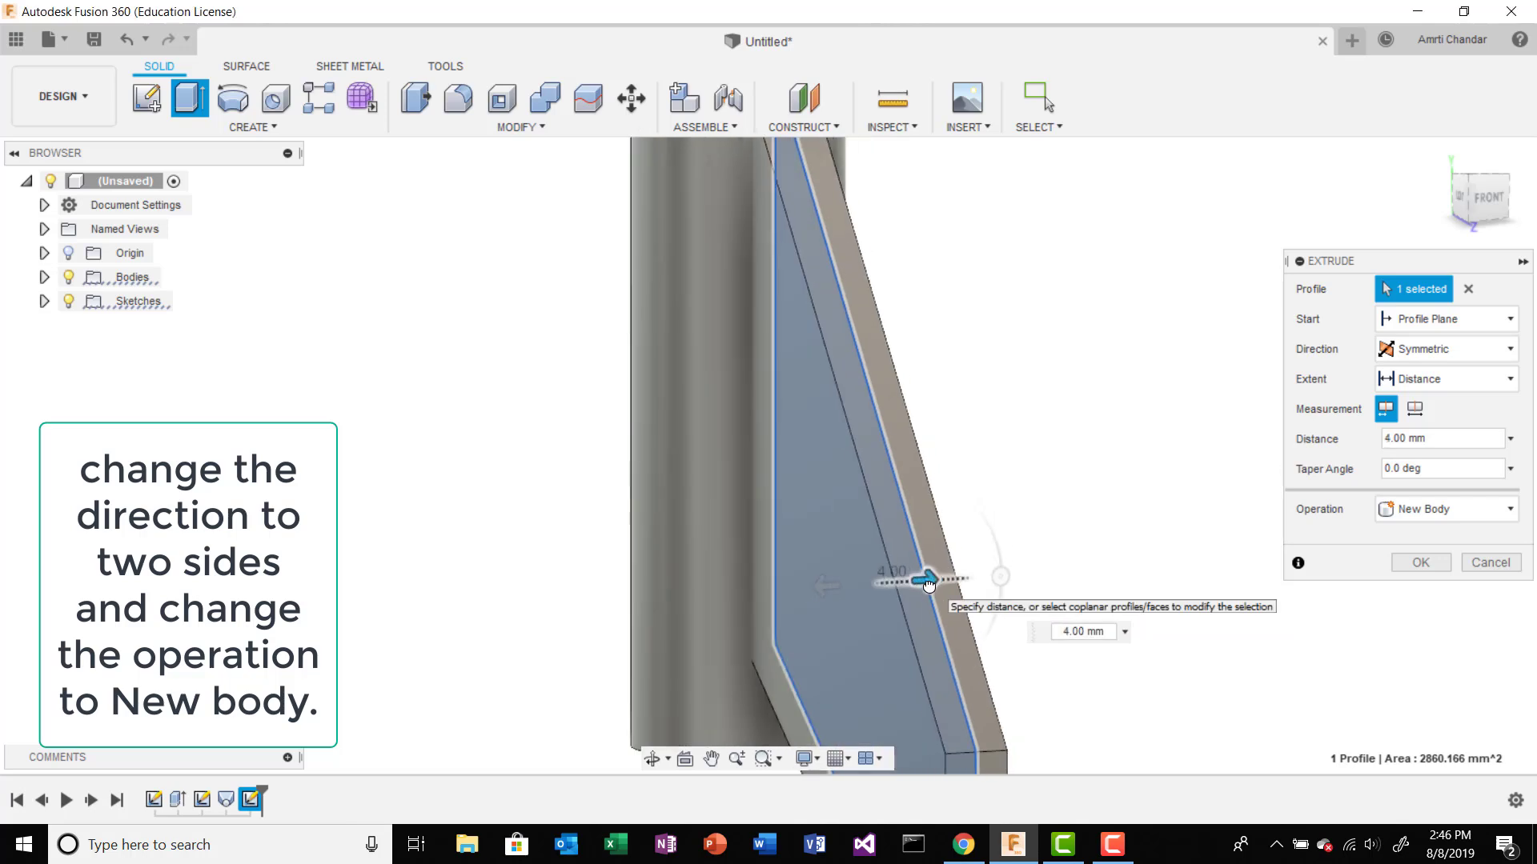
pyautogui.moveTo(926, 586); pyautogui.dragTo(915, 585)
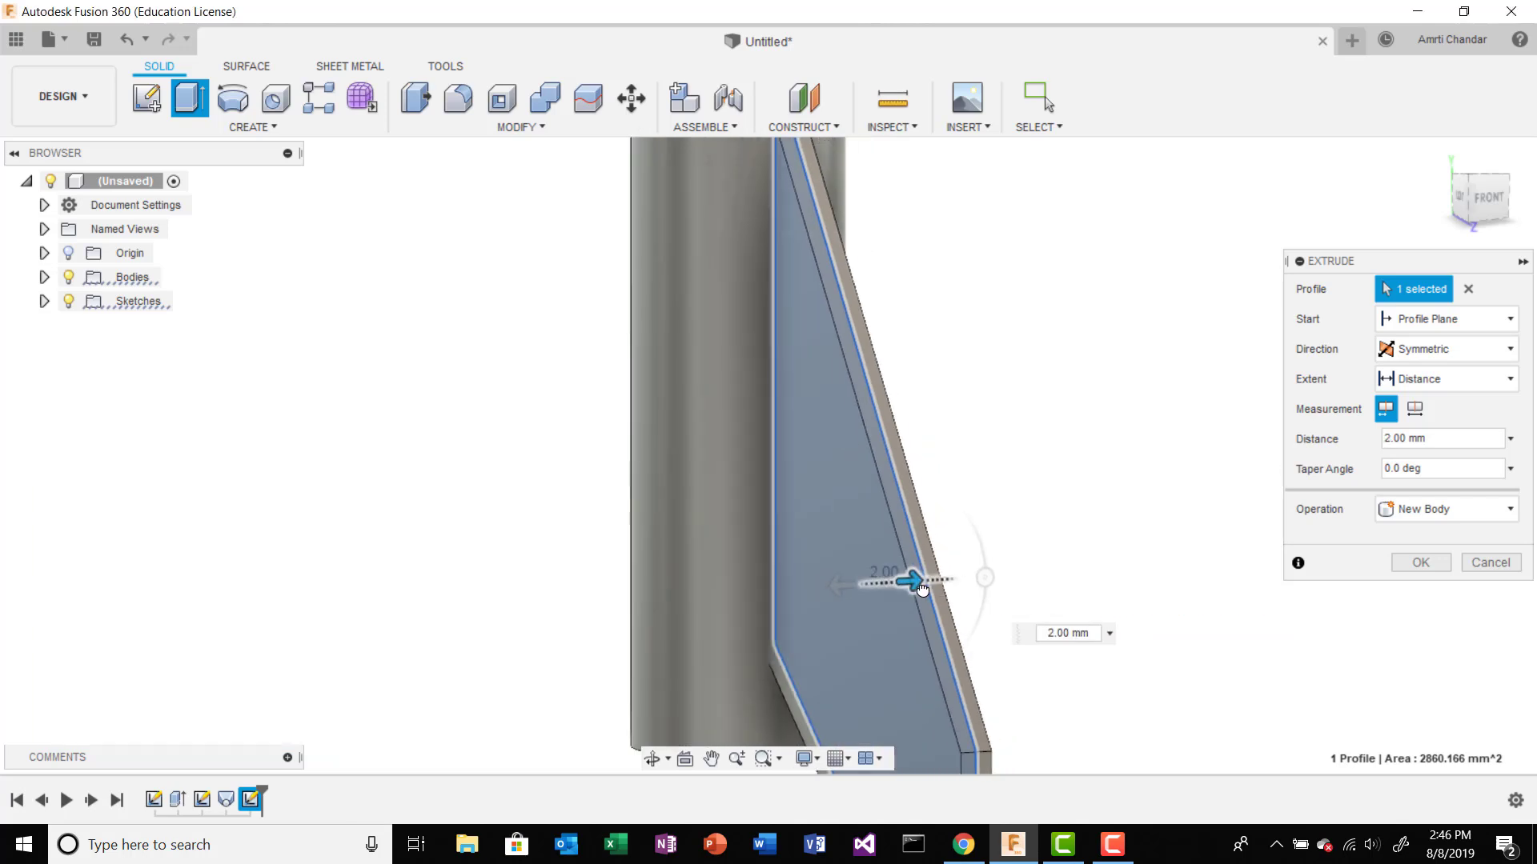
pyautogui.scroll(-2, 997, 604)
pyautogui.scroll(-3, 996, 604)
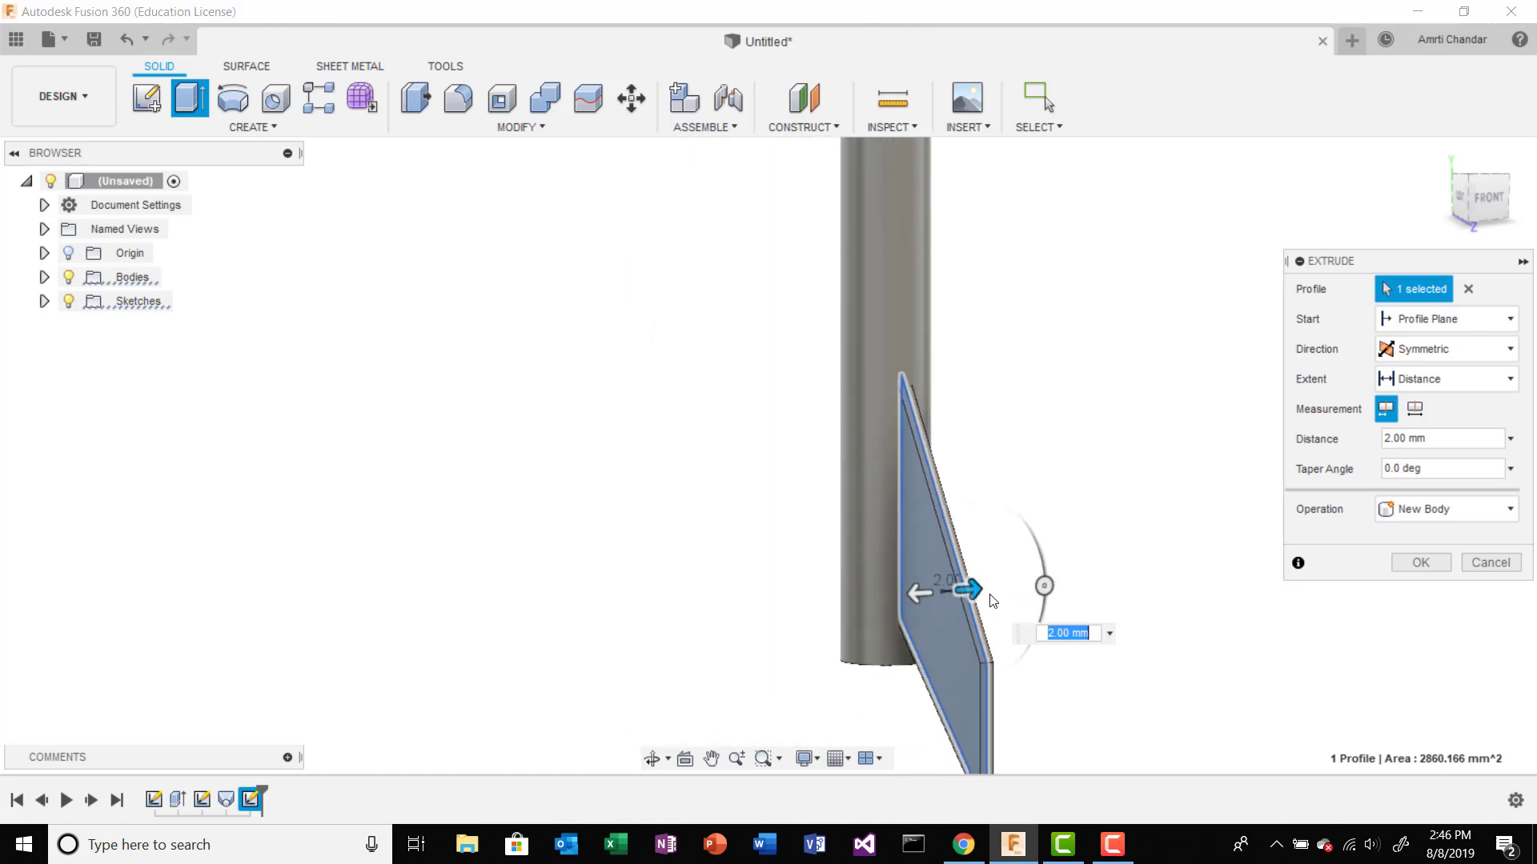
pyautogui.keyDown('shift'); pyautogui.moveTo(1000, 602); pyautogui.dragTo(1069, 628, button='middle'); pyautogui.keyUp('shift')
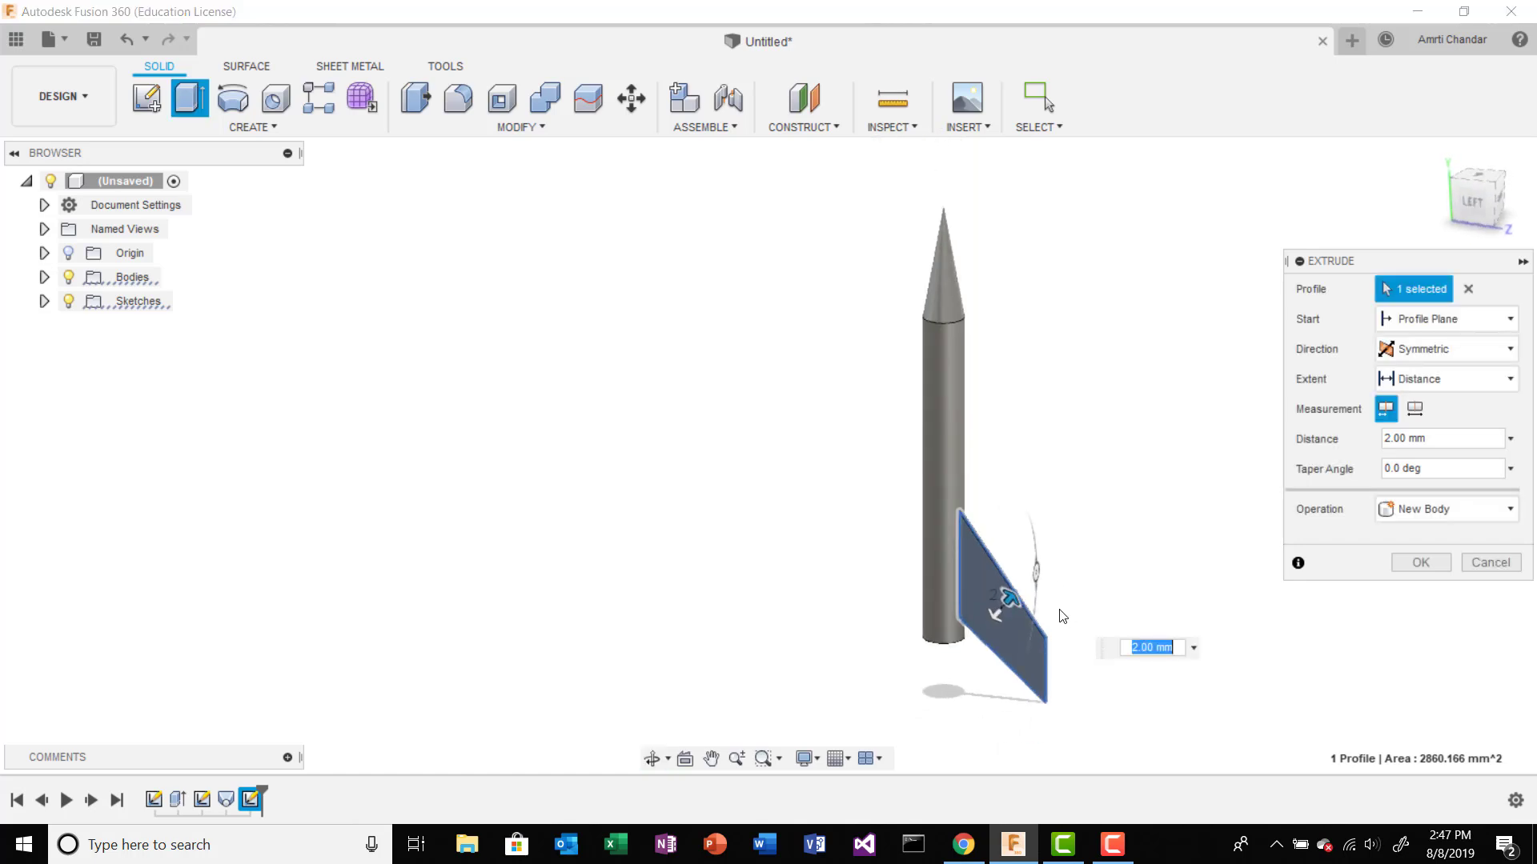
pyautogui.scroll(1, 1060, 615)
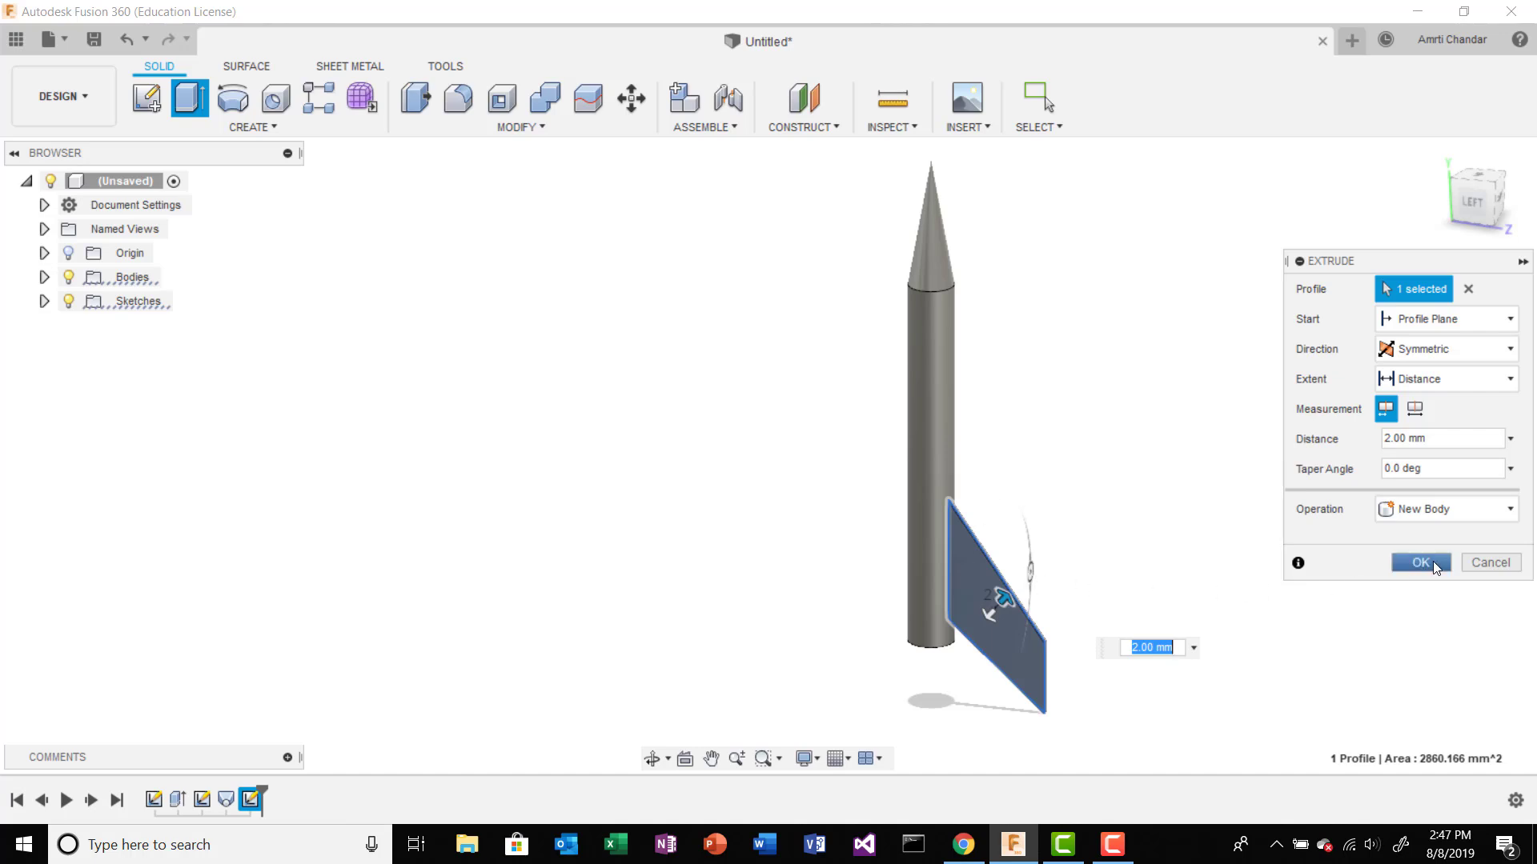
pyautogui.click(1421, 562)
pyautogui.keyDown('shift'); pyautogui.moveTo(1137, 605); pyautogui.dragTo(1115, 566, button='middle'); pyautogui.keyUp('shift')
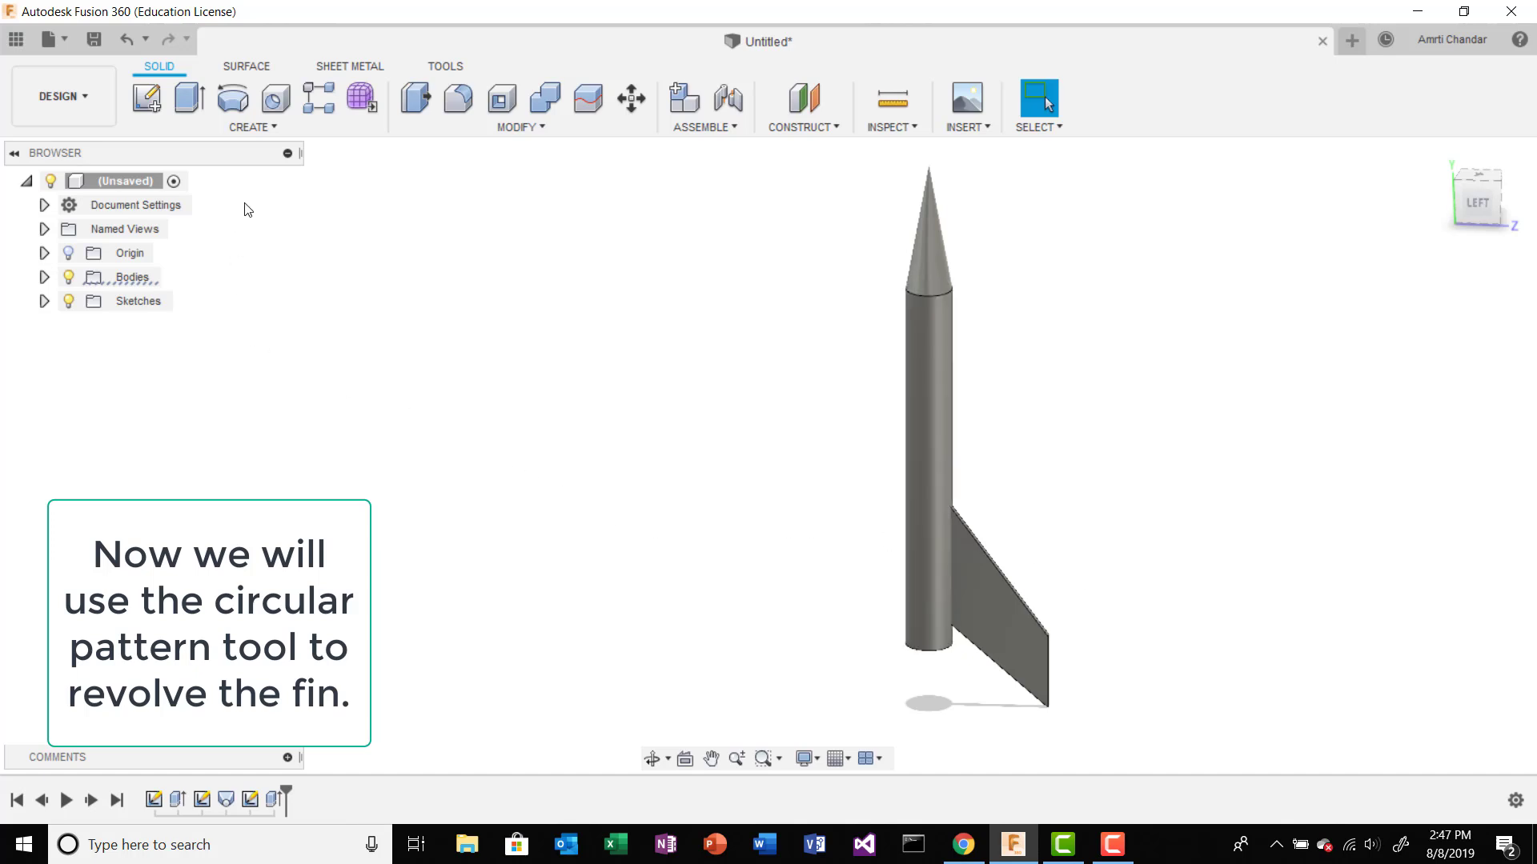
# Step: Start a circular pattern with the pattern type Bodies and select the fin as the object
pyautogui.click(256, 124)
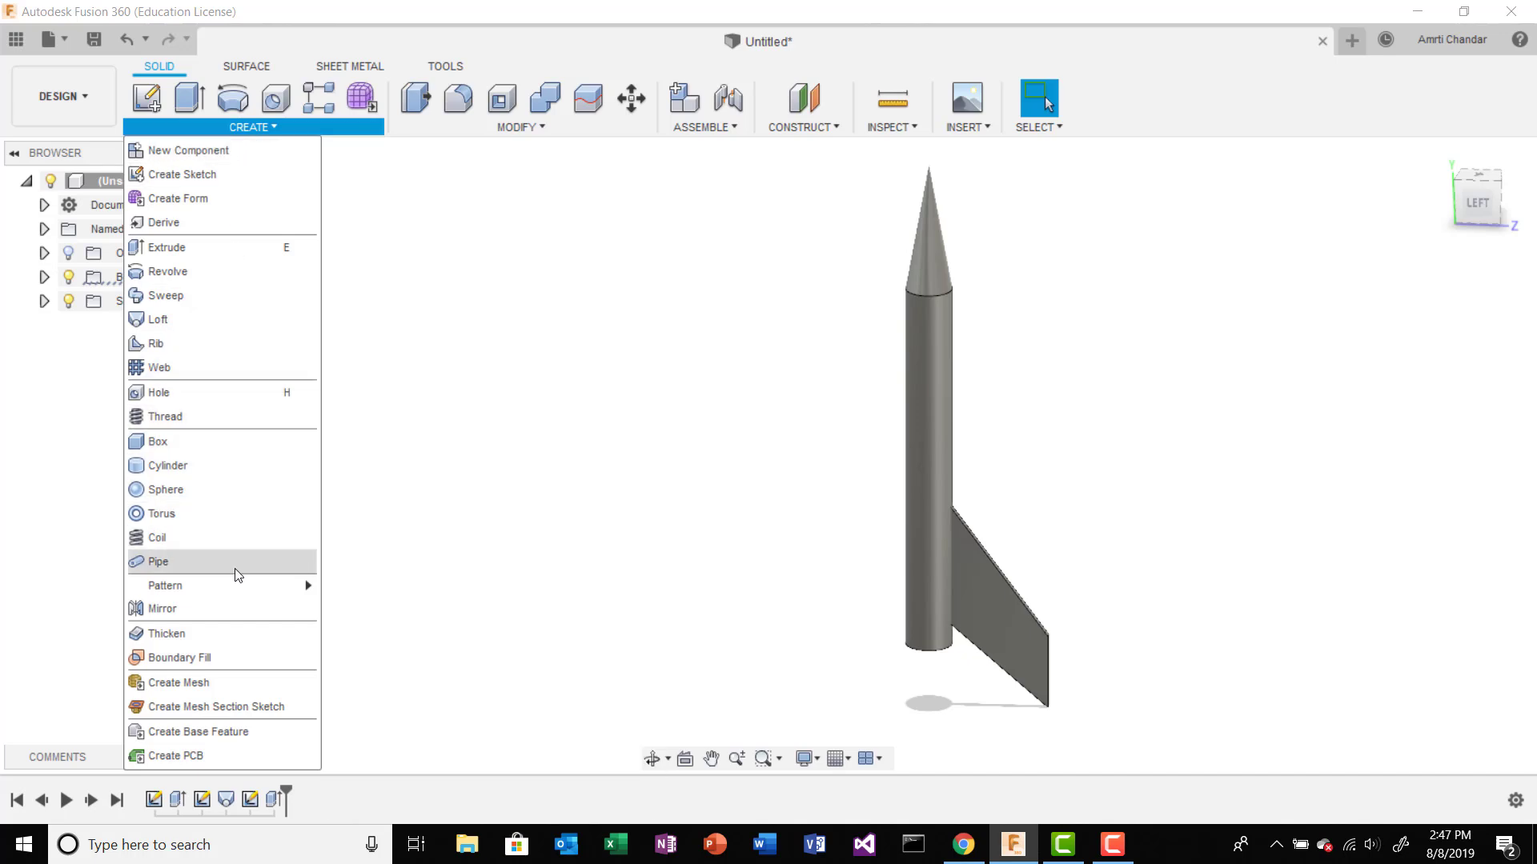
pyautogui.moveTo(244, 590)
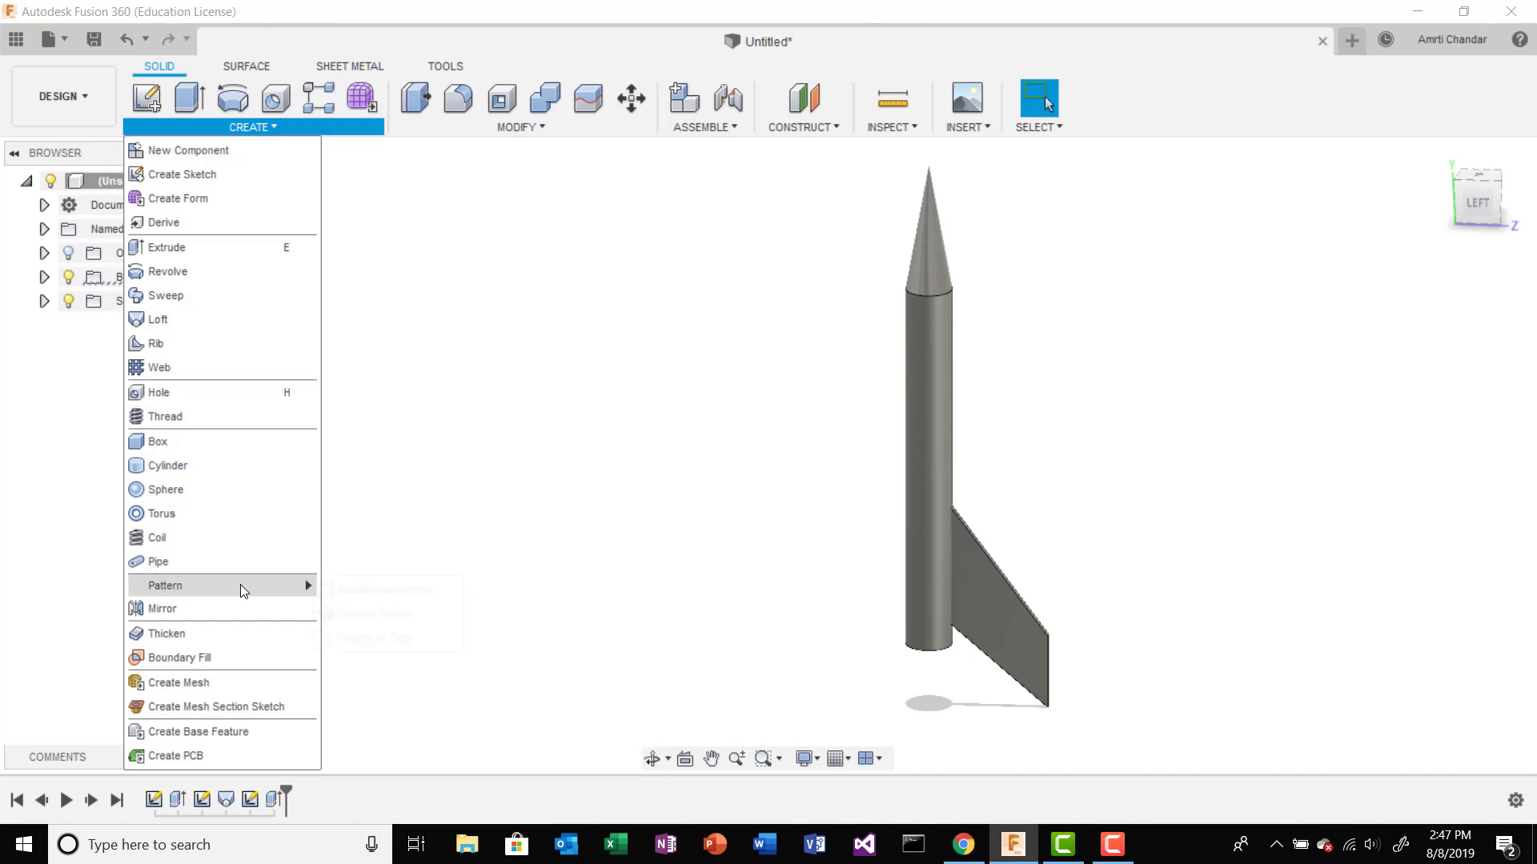
pyautogui.click(361, 615)
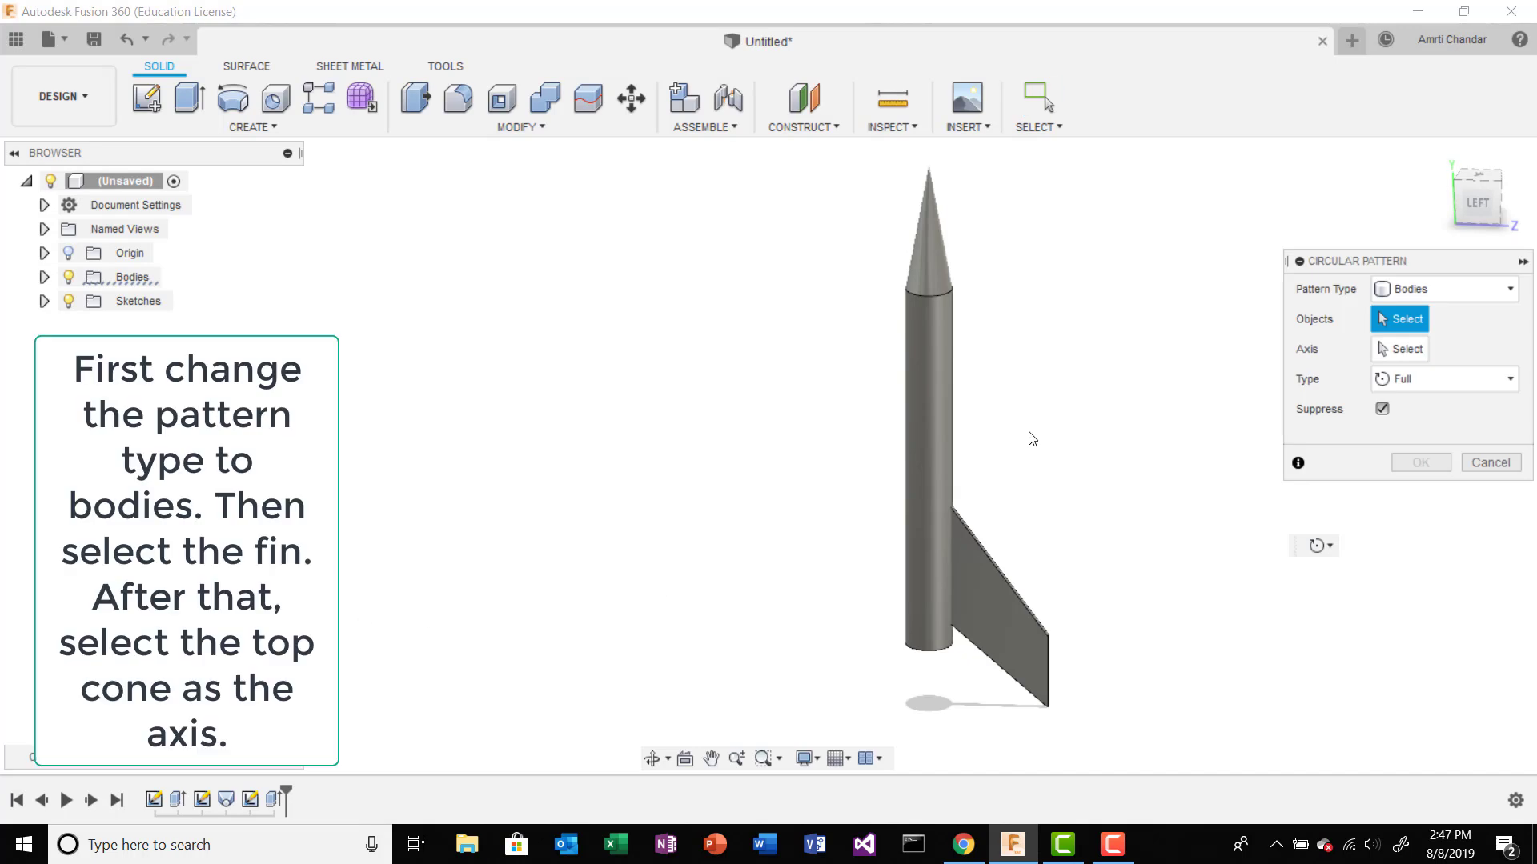
pyautogui.click(1423, 296)
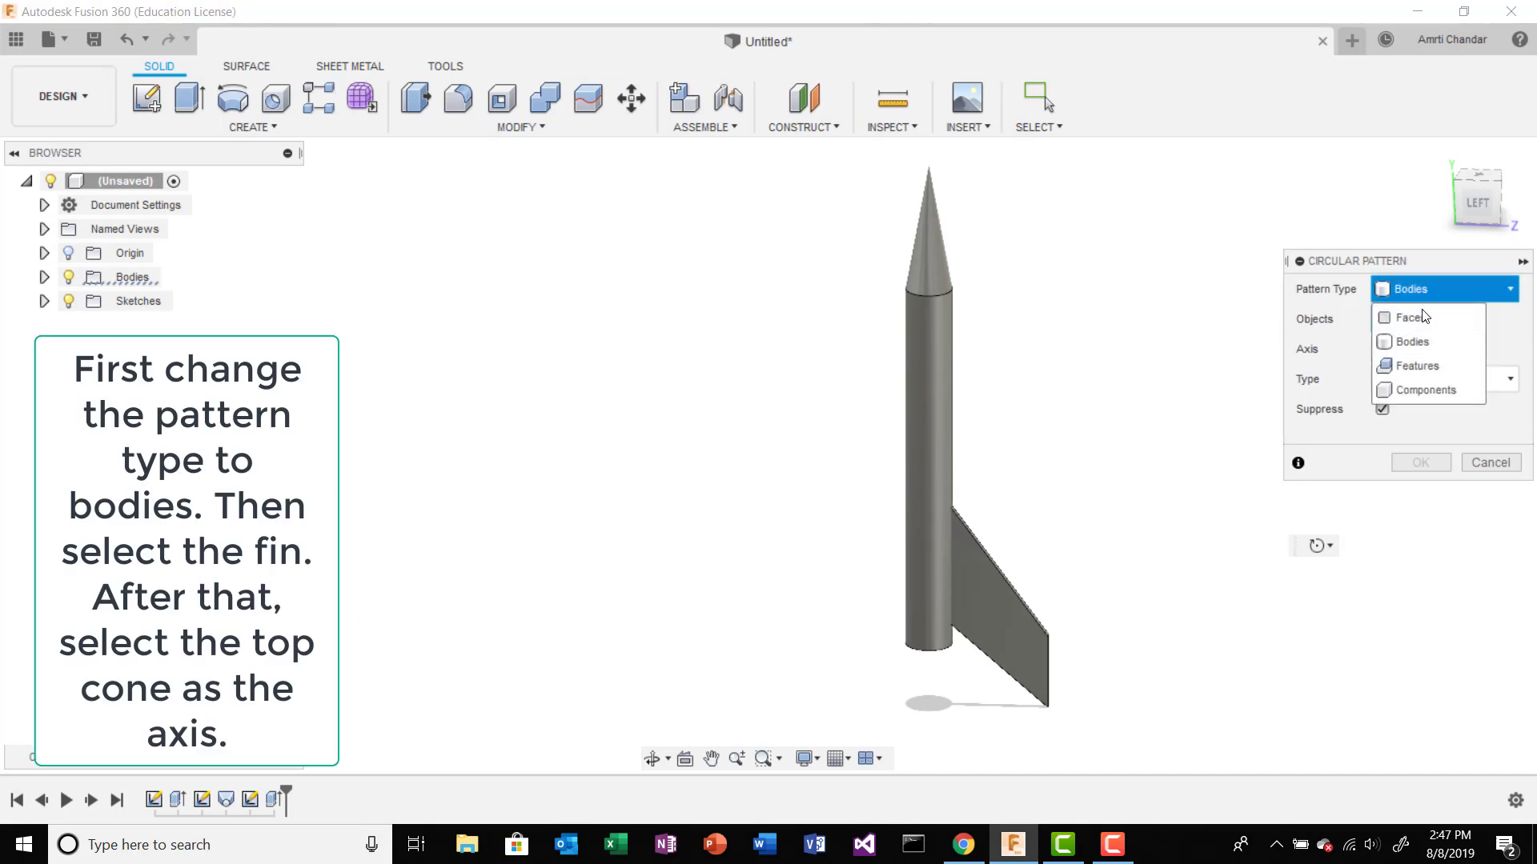
pyautogui.click(1424, 345)
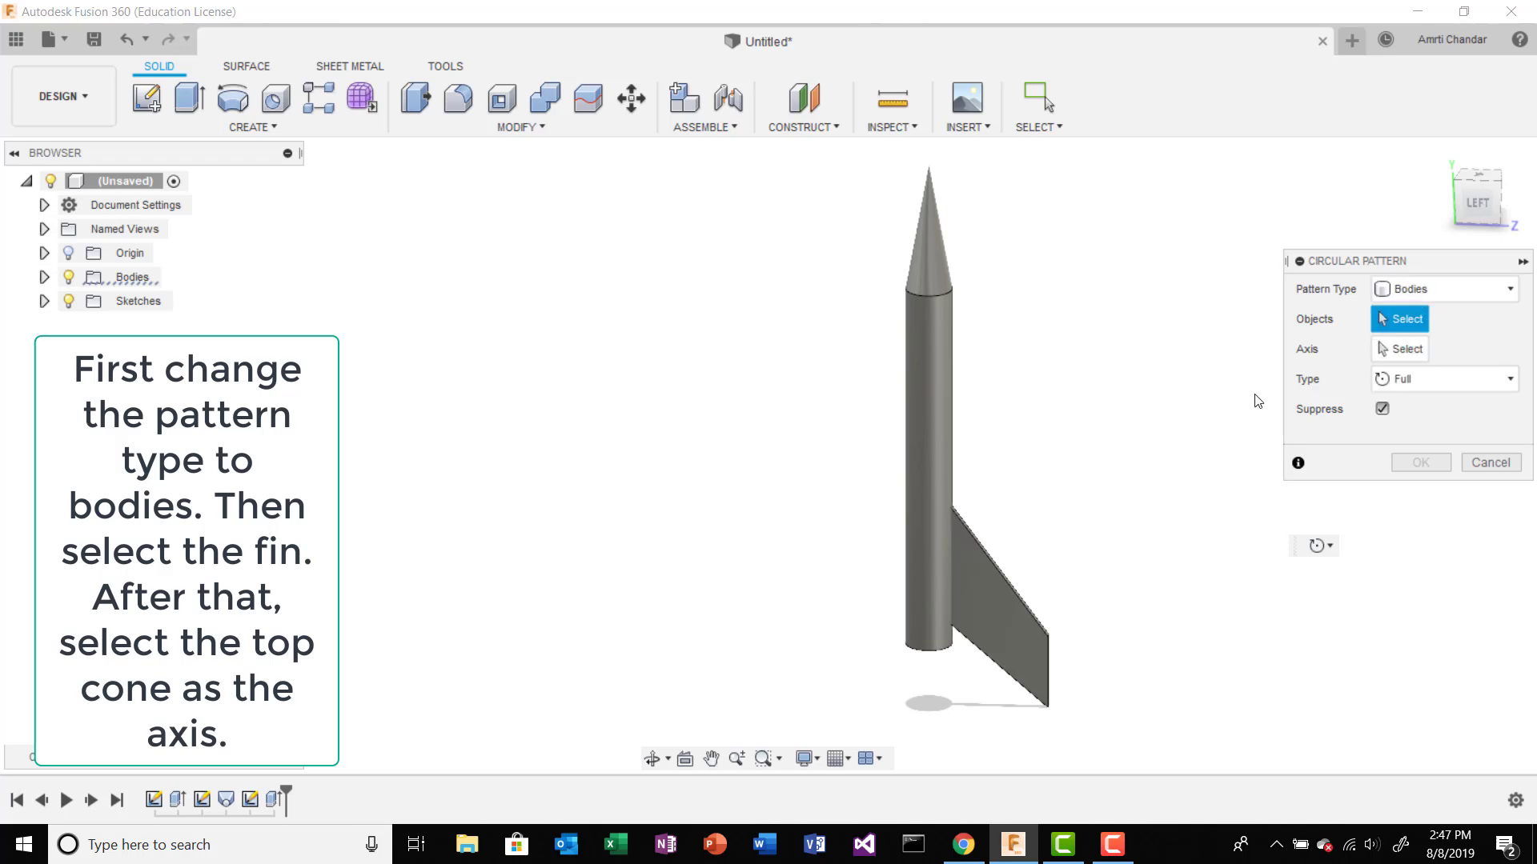
pyautogui.click(1006, 599)
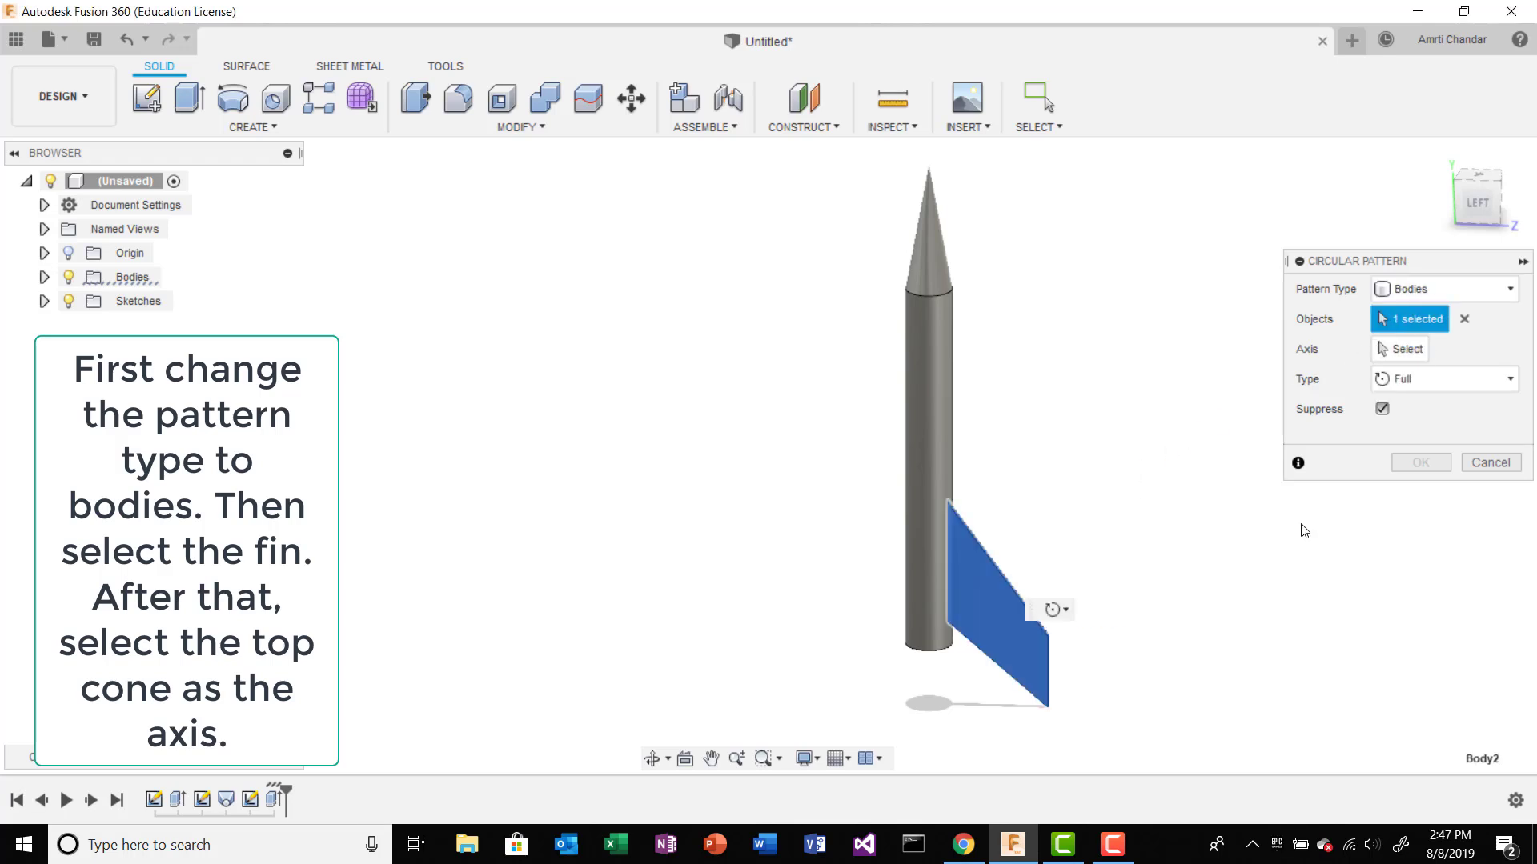
# Step: Use the nose cone's face as the pattern axis and create the full circular pattern with a quantity of 3
pyautogui.click(1402, 352)
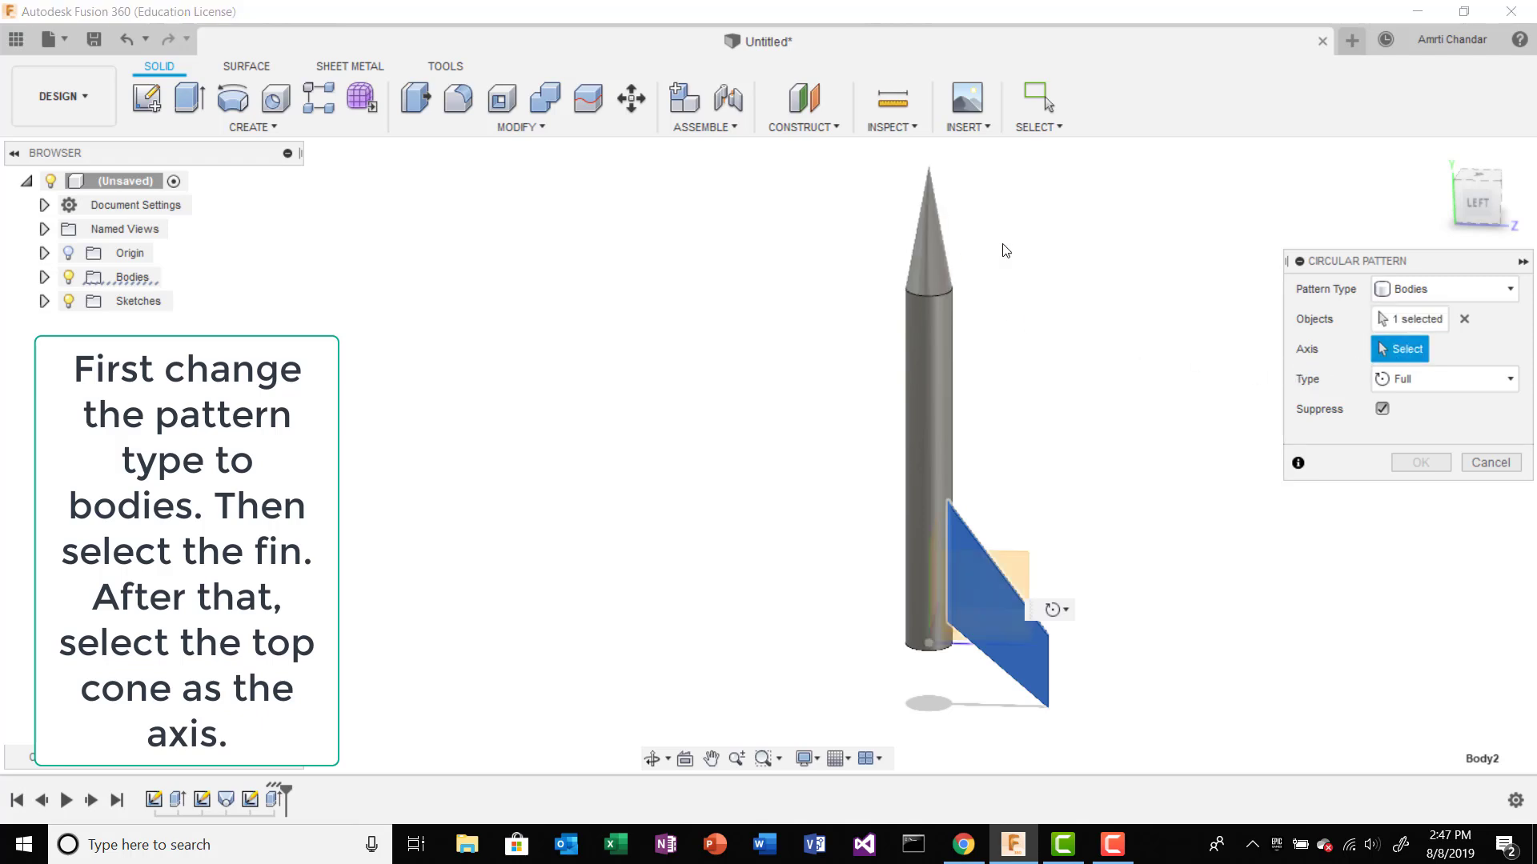
pyautogui.keyDown('shift'); pyautogui.moveTo(1006, 250); pyautogui.dragTo(1010, 362, button='middle'); pyautogui.keyUp('shift')
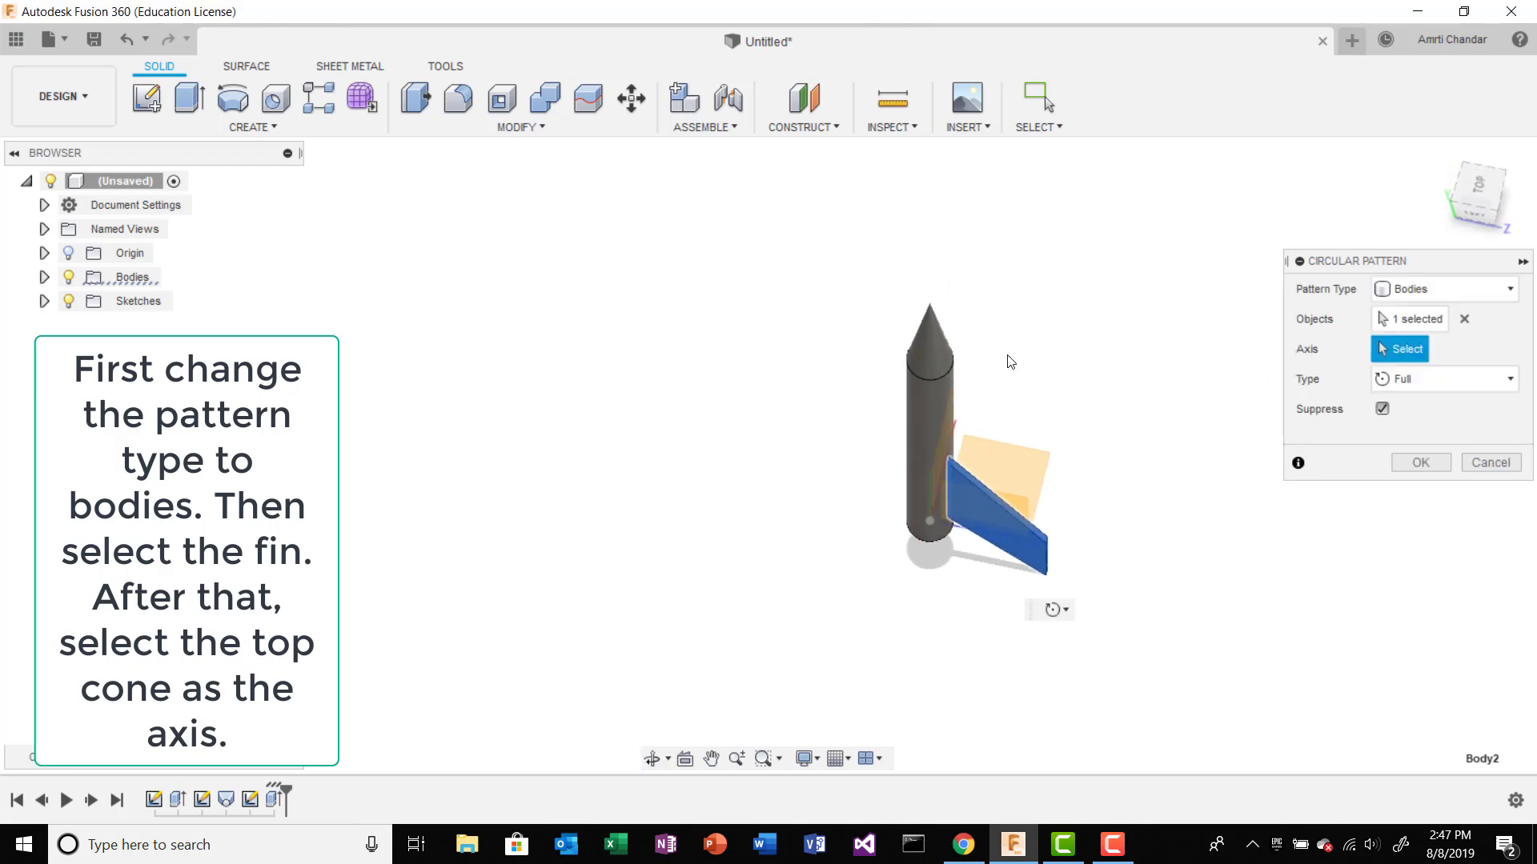
pyautogui.click(938, 345)
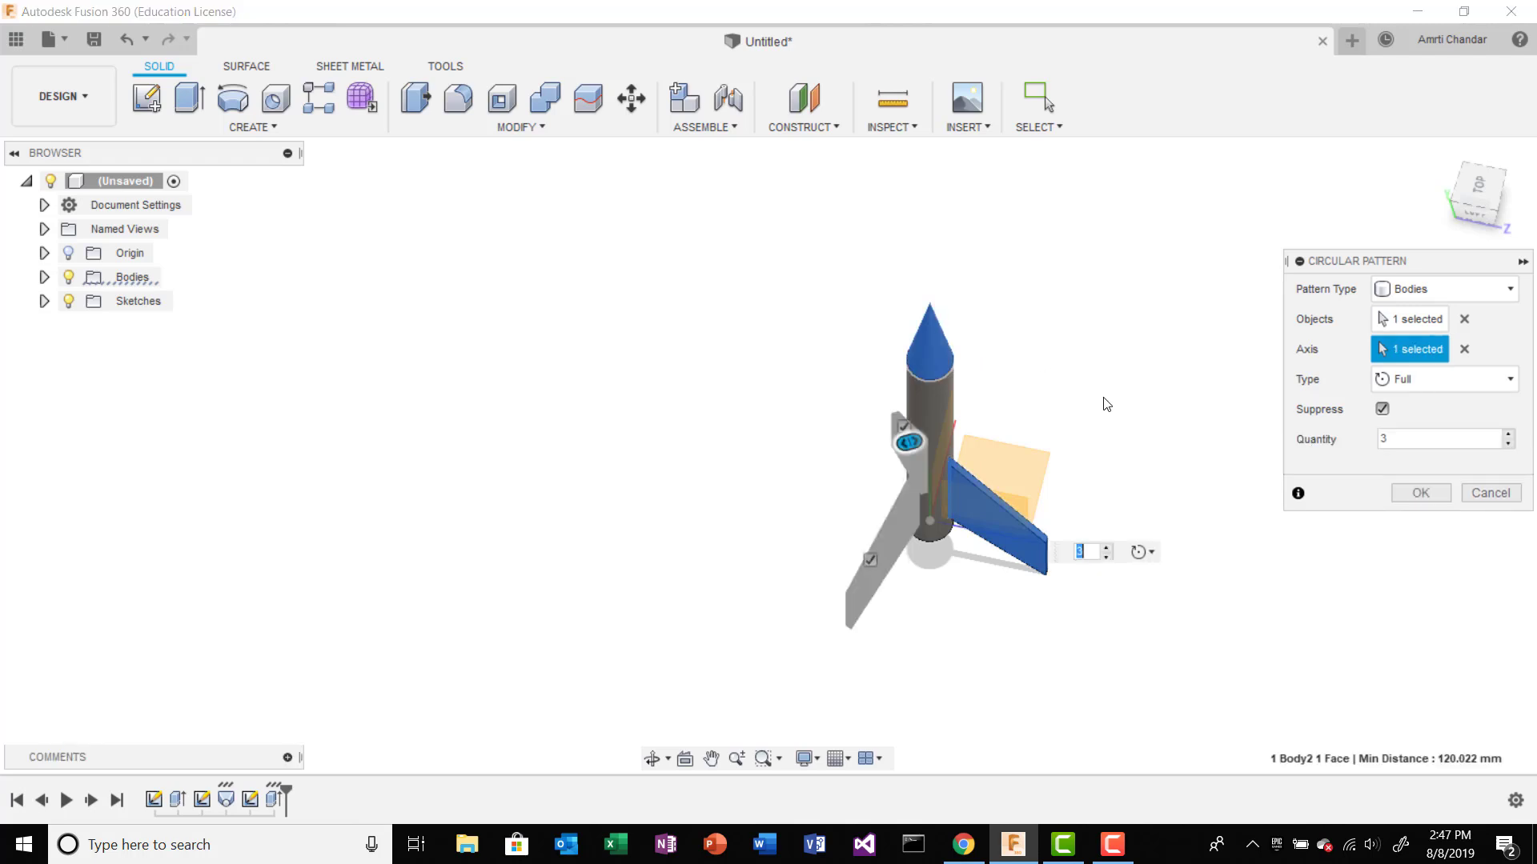
pyautogui.keyDown('shift'); pyautogui.moveTo(1106, 404); pyautogui.dragTo(1145, 346, button='middle'); pyautogui.keyUp('shift')
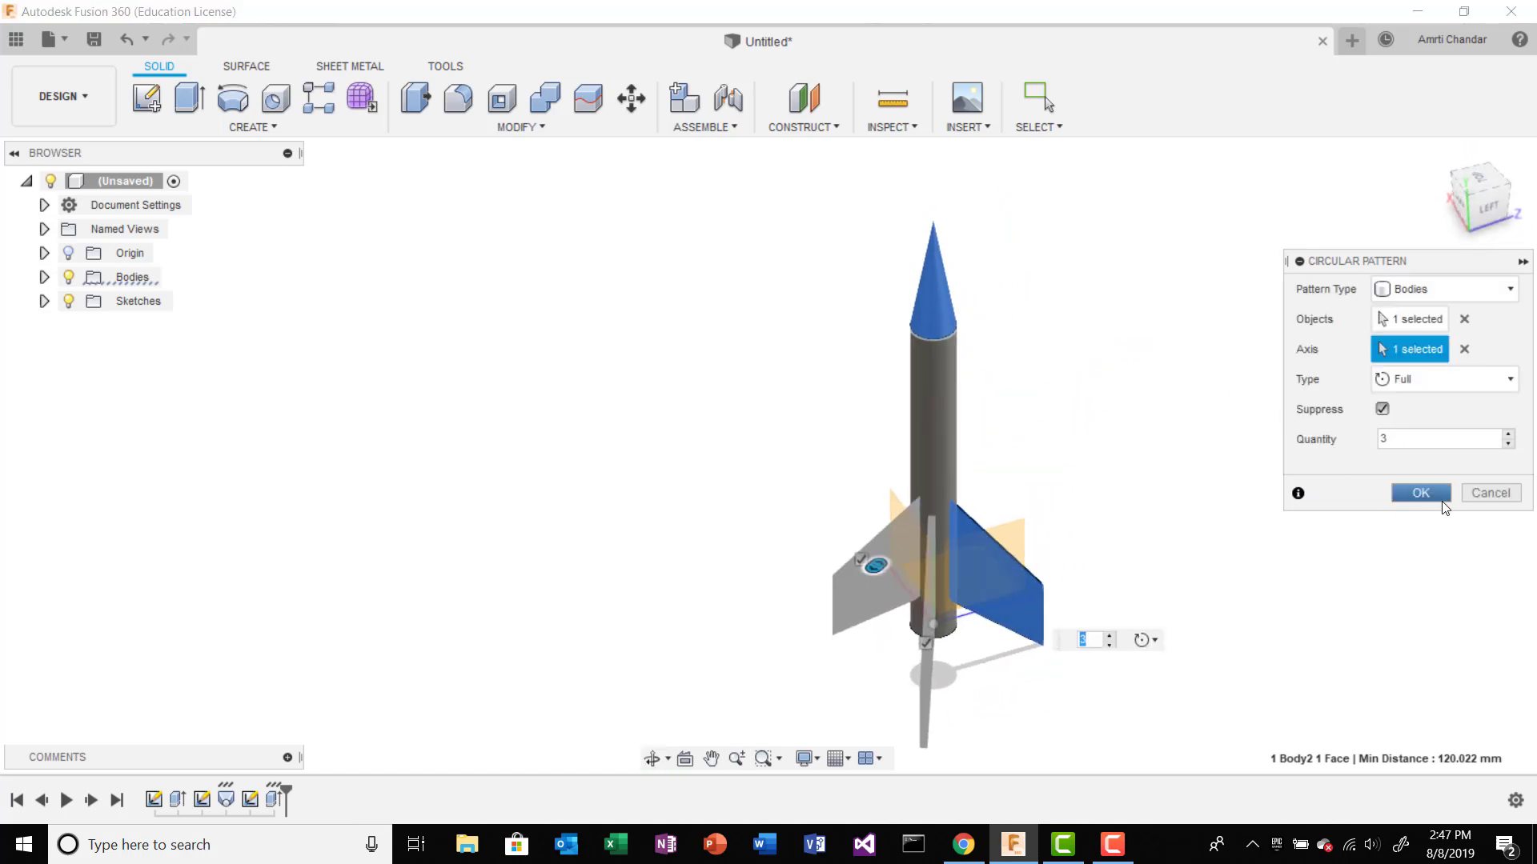
pyautogui.click(1440, 501)
pyautogui.keyDown('shift'); pyautogui.moveTo(1043, 589); pyautogui.dragTo(1112, 544, button='middle'); pyautogui.keyUp('shift')
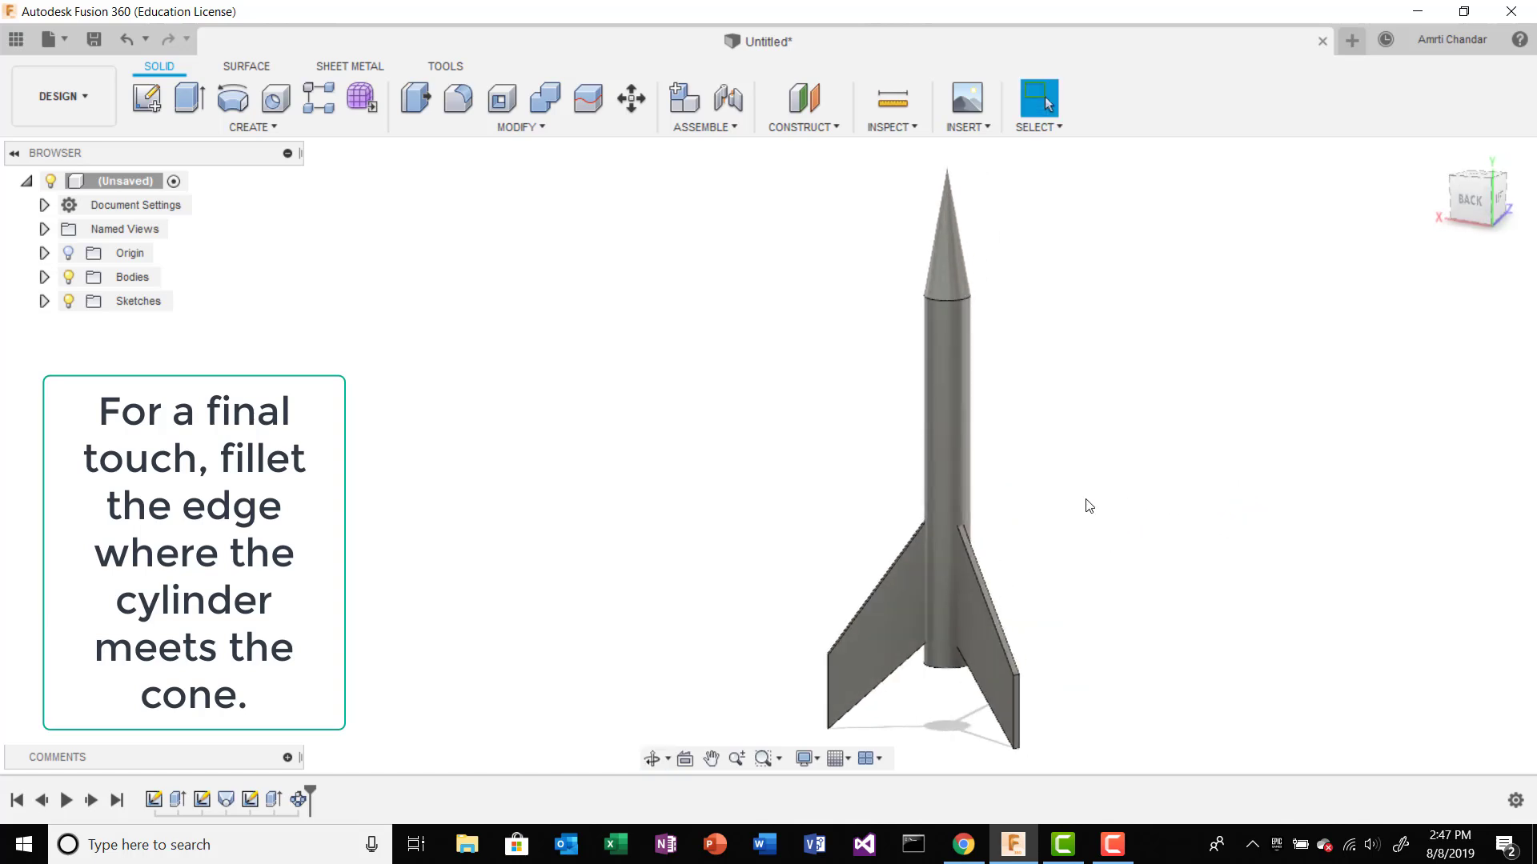
# Step: Fillet the circular edge where the cylinder meets the cone with a constant radius of 770 mm
pyautogui.press('f')
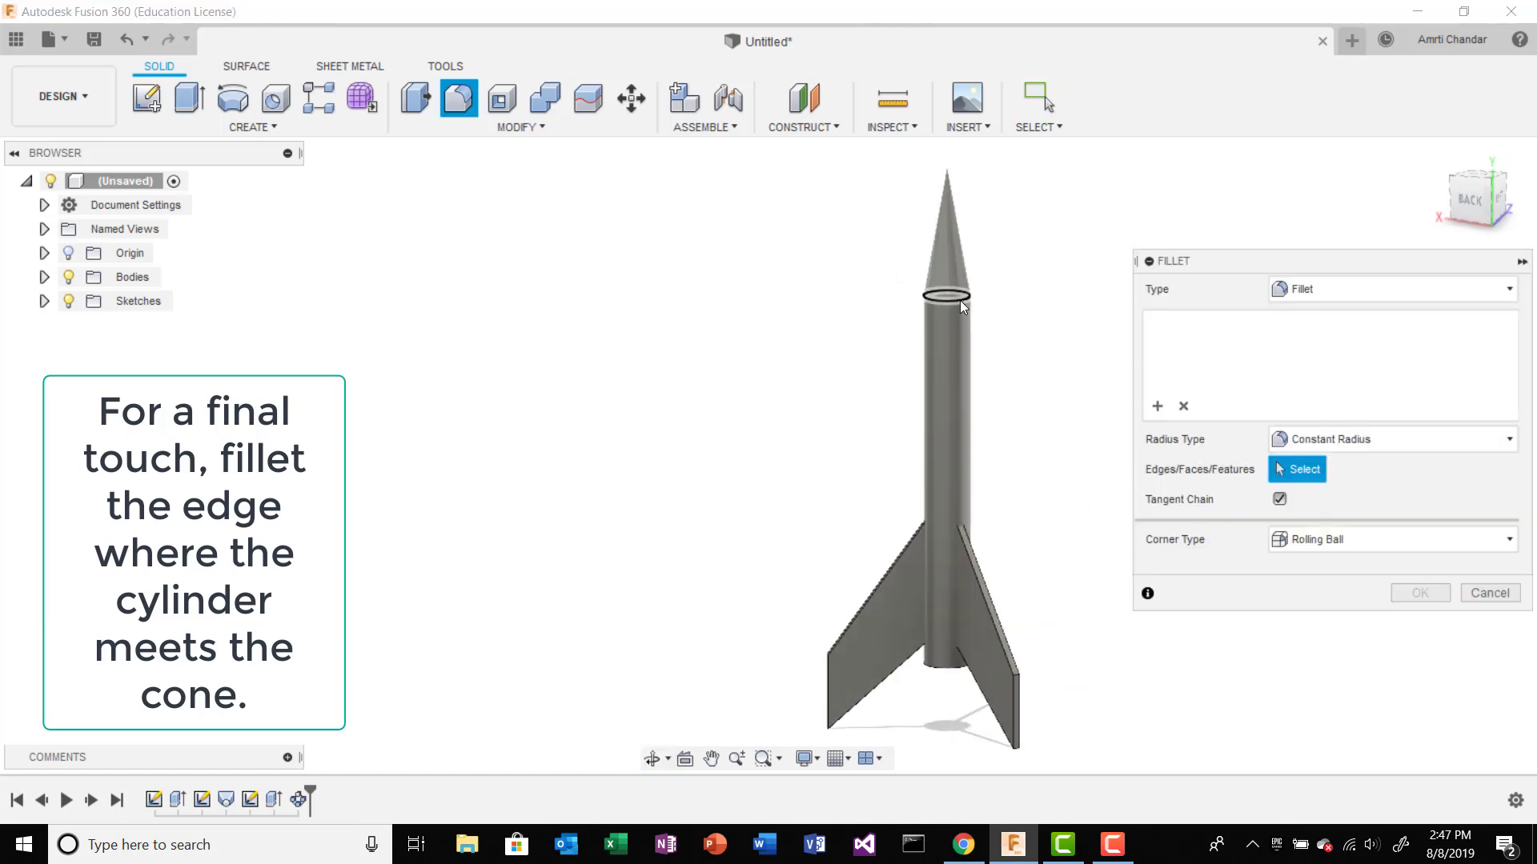
pyautogui.click(959, 300)
pyautogui.scroll(2, 965, 302)
pyautogui.moveTo(953, 301); pyautogui.dragTo(947, 302)
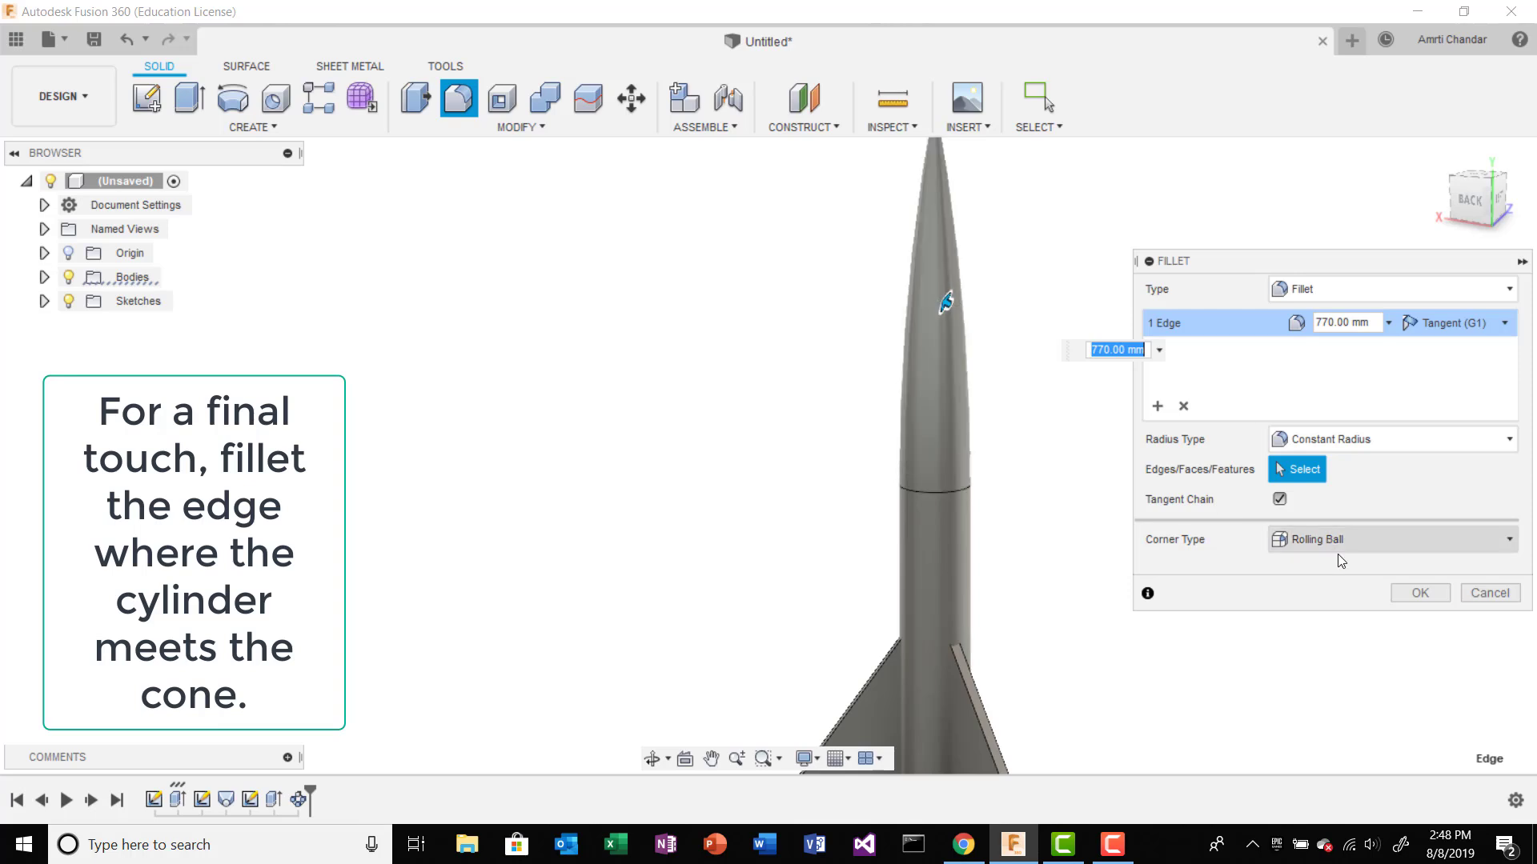
pyautogui.click(1419, 592)
pyautogui.scroll(-2, 1236, 575)
pyautogui.scroll(-2, 1084, 480)
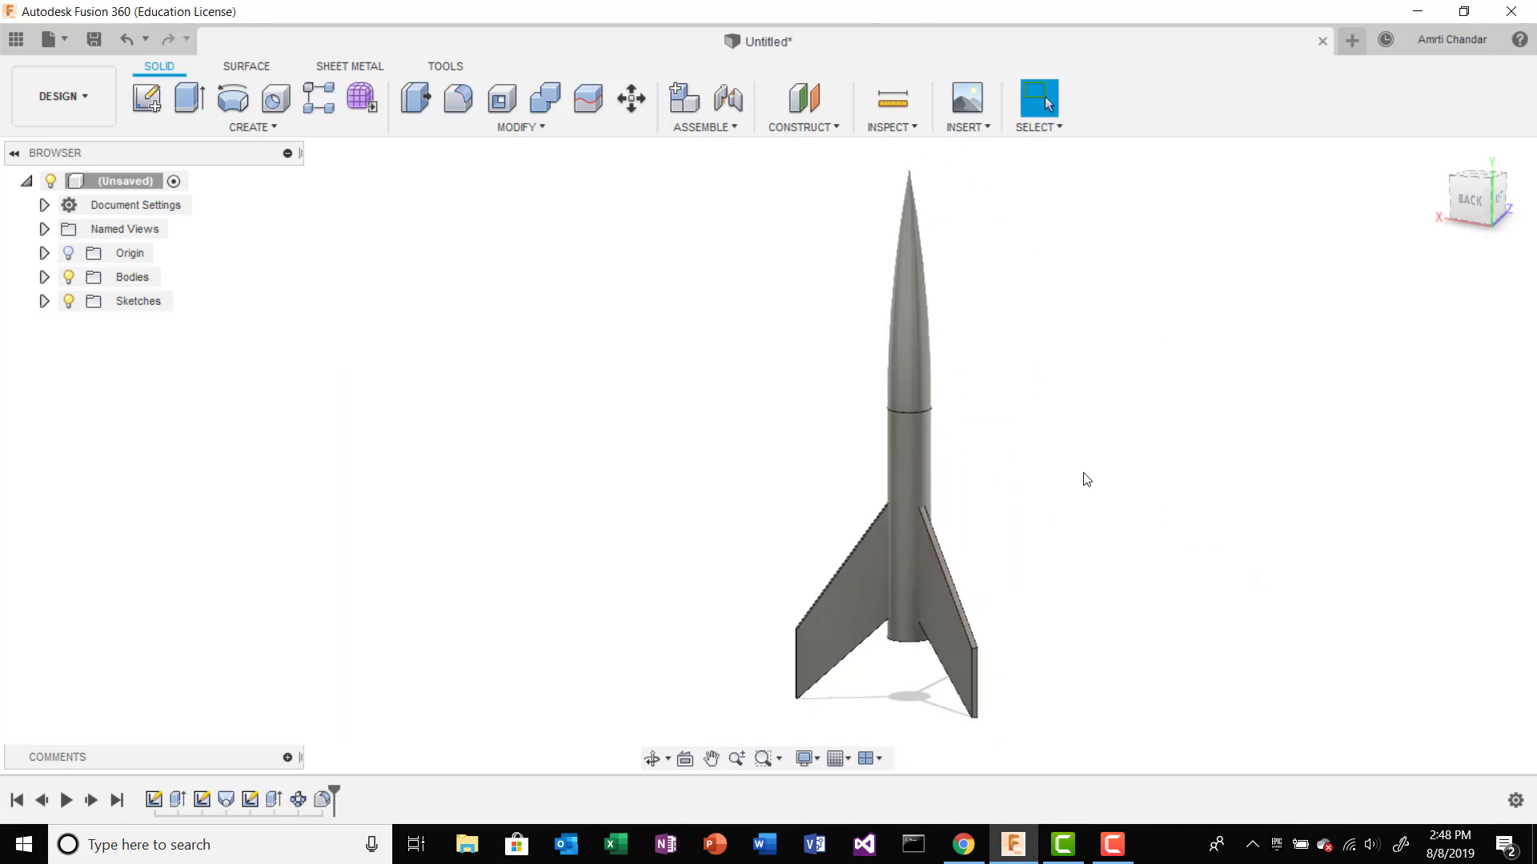
pyautogui.keyDown('shift'); pyautogui.moveTo(1083, 504); pyautogui.dragTo(979, 471, button='middle'); pyautogui.keyUp('shift')
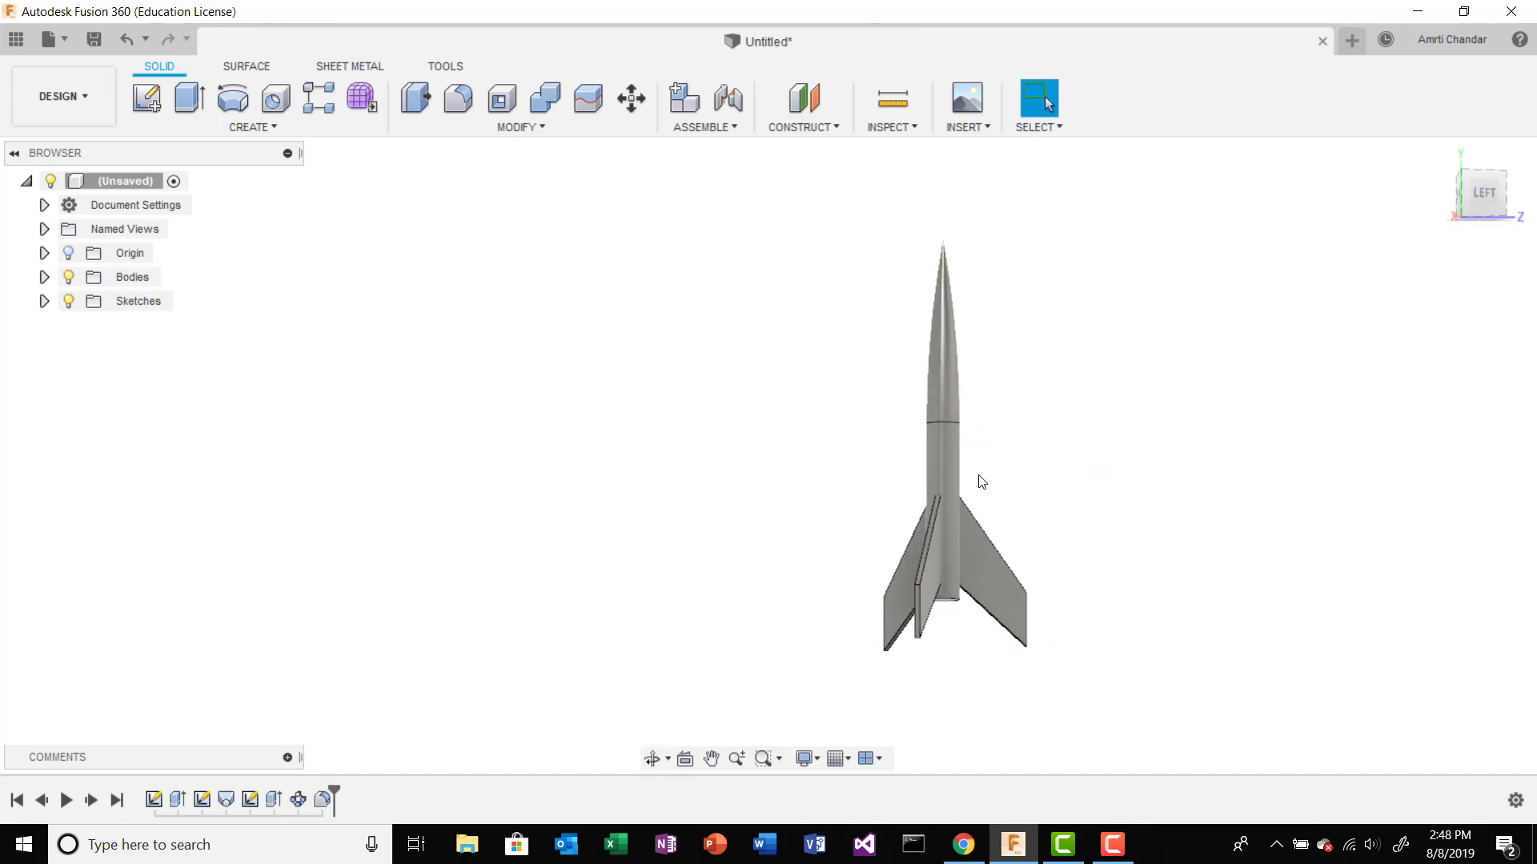